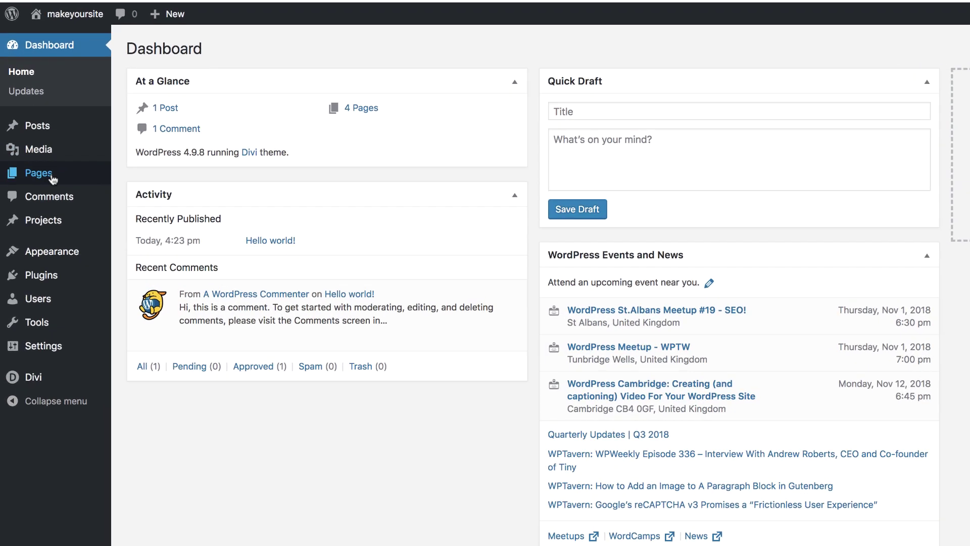
- Start a new WordPress page from the Pages menu's Add New entry
mouse_move(22, 123)
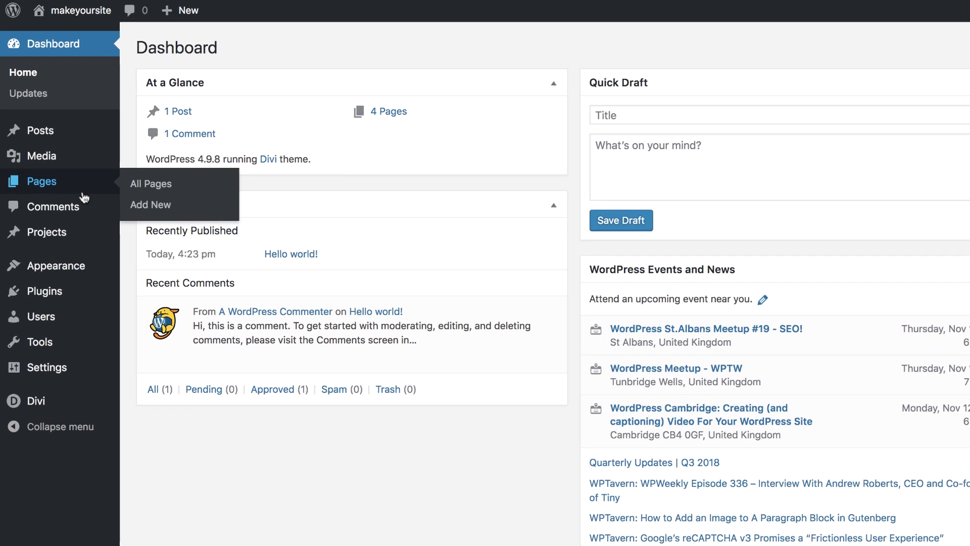
click(181, 209)
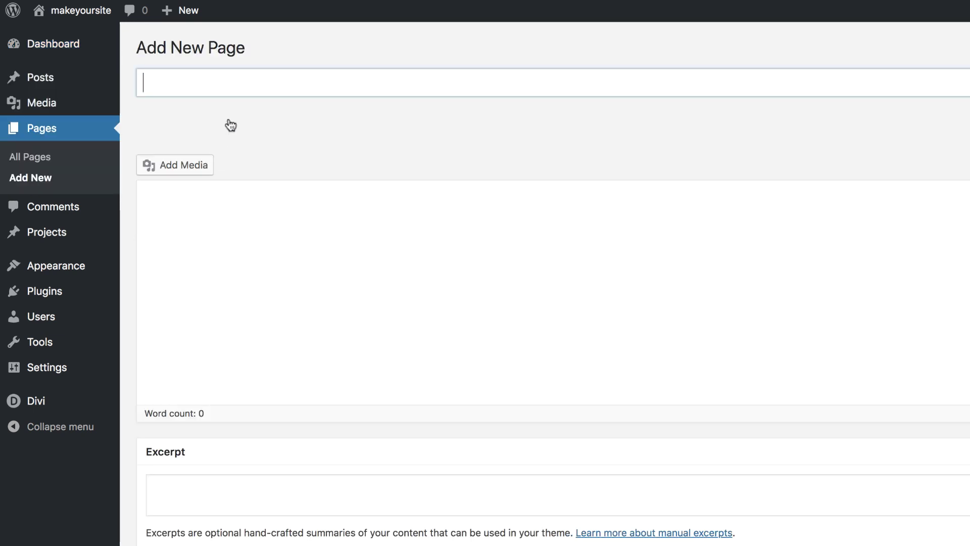
- Title the new page 'page' and open it in the Divi Visual Builder
text(page)
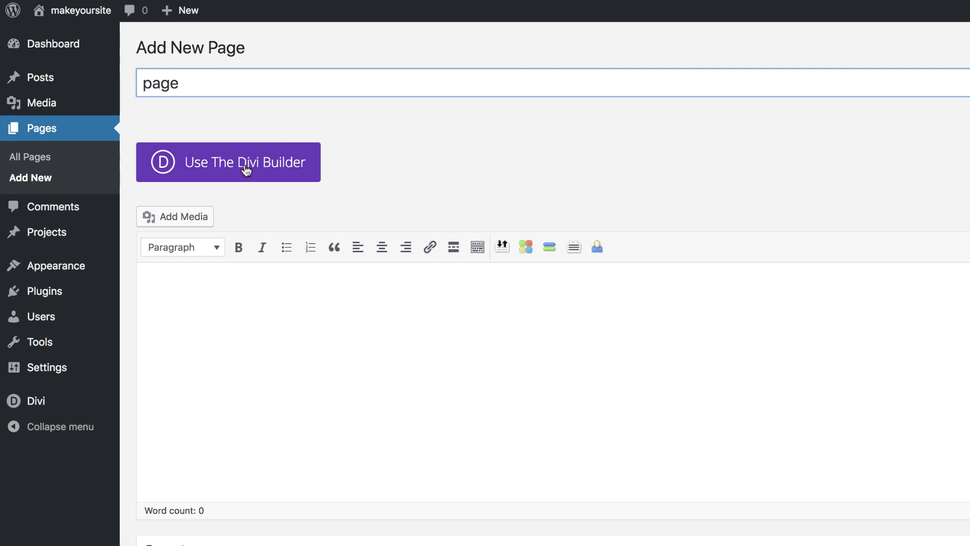
click(246, 170)
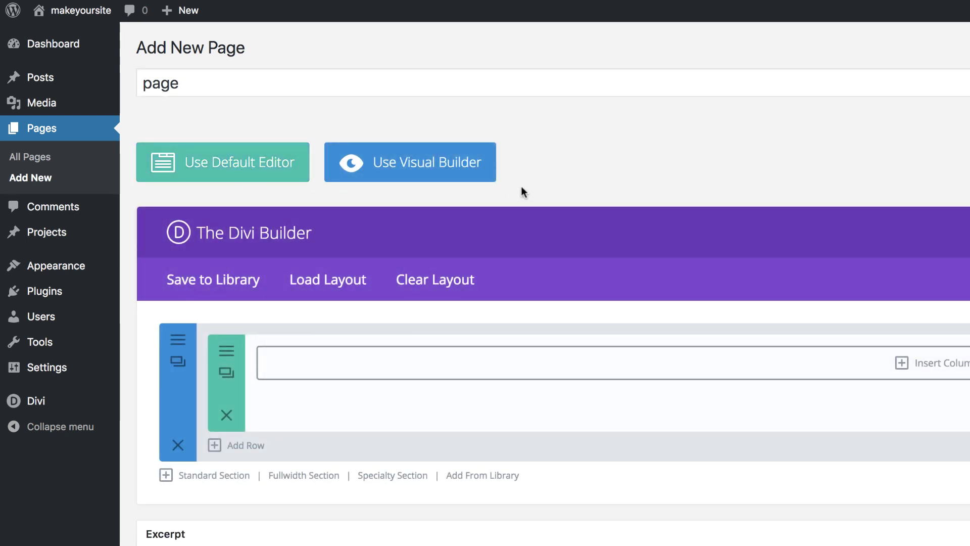
click(415, 167)
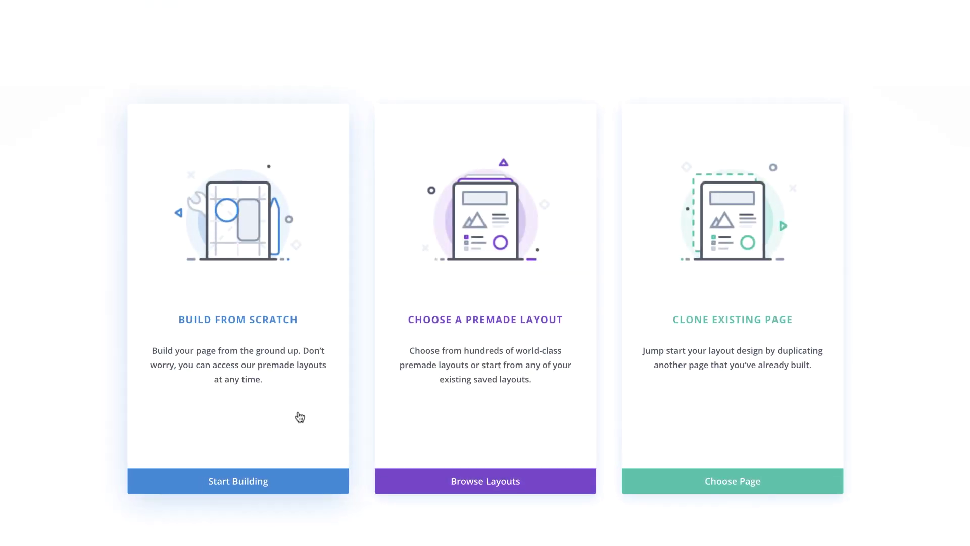
- Build from scratch with one empty four-column row and bring up its row settings
click(246, 319)
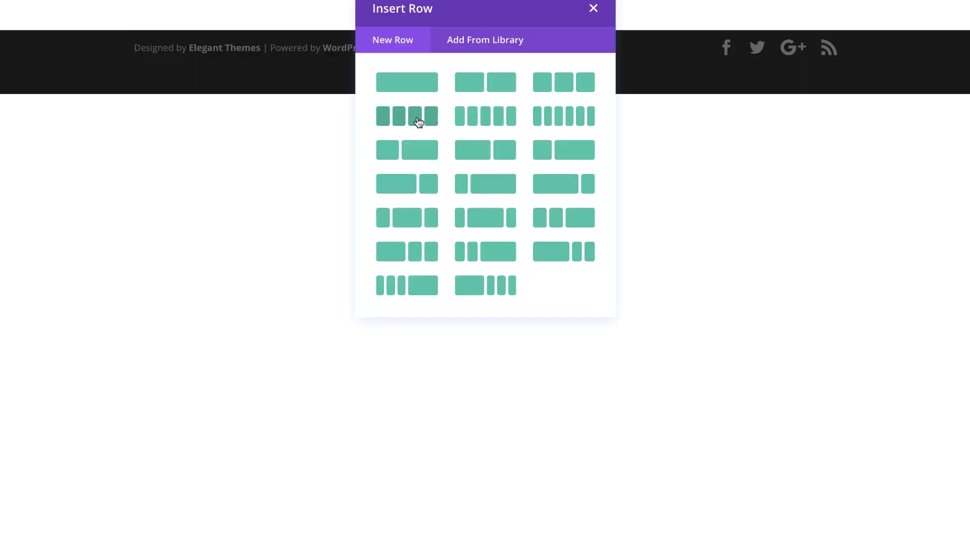
click(418, 119)
click(321, 38)
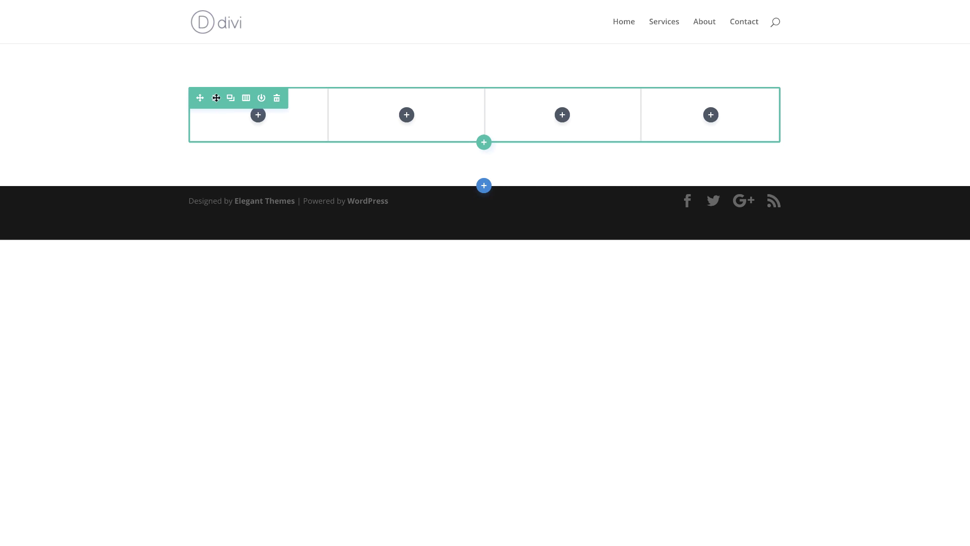
click(216, 97)
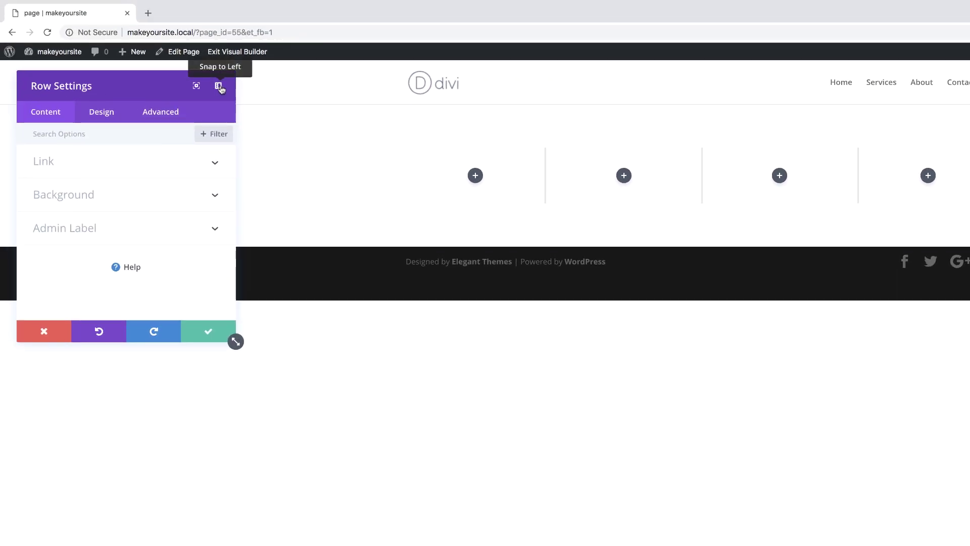
- Dock and widen the Row Settings panel, then enable custom width and gutter width 1
click(219, 85)
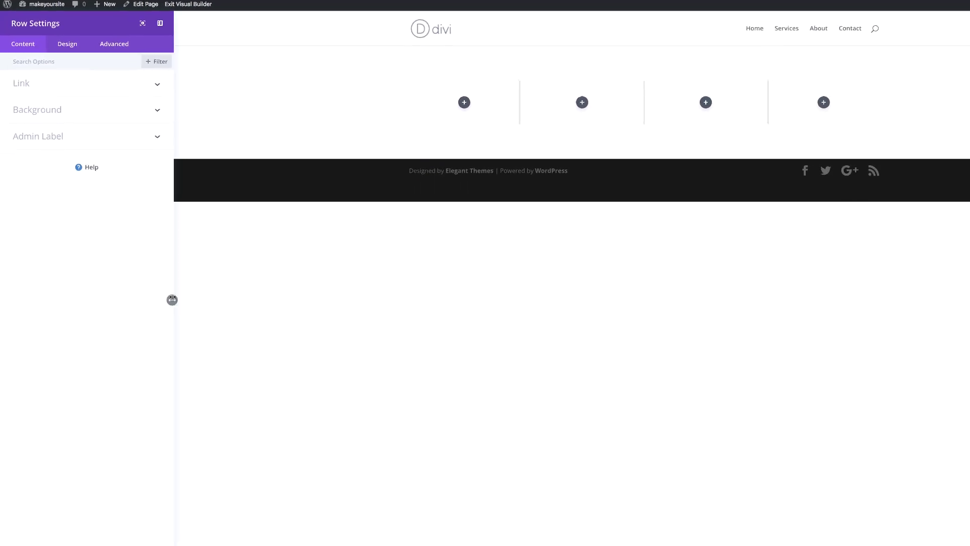
drag(172, 300, 207, 300)
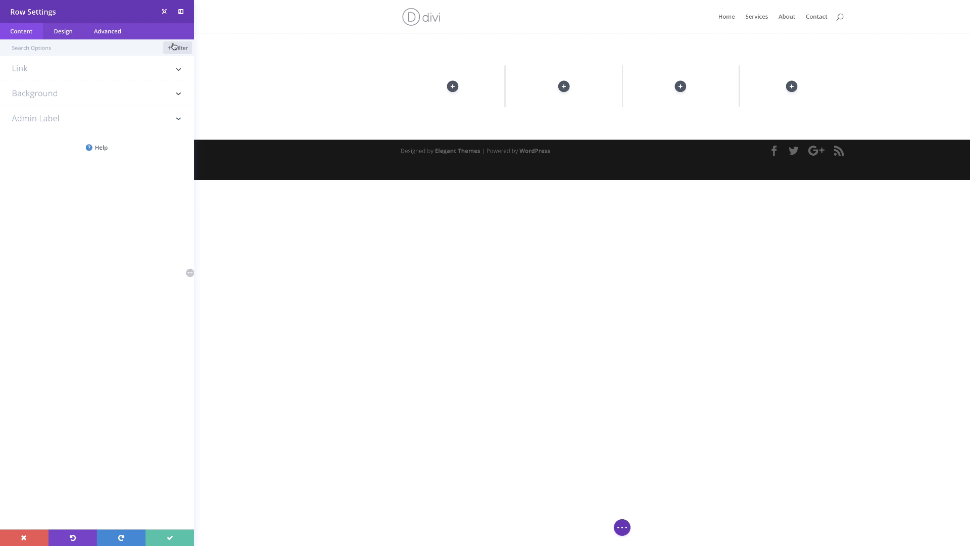
click(61, 33)
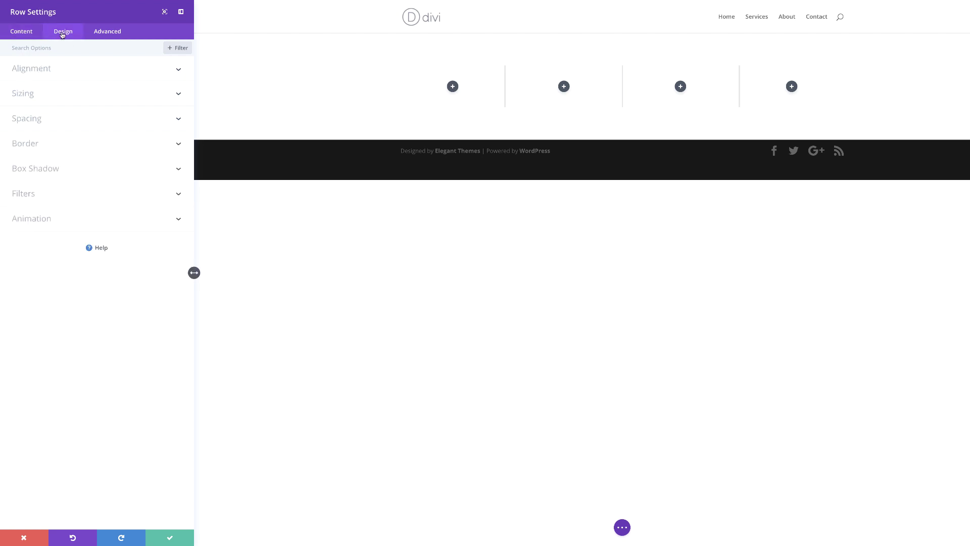
click(33, 95)
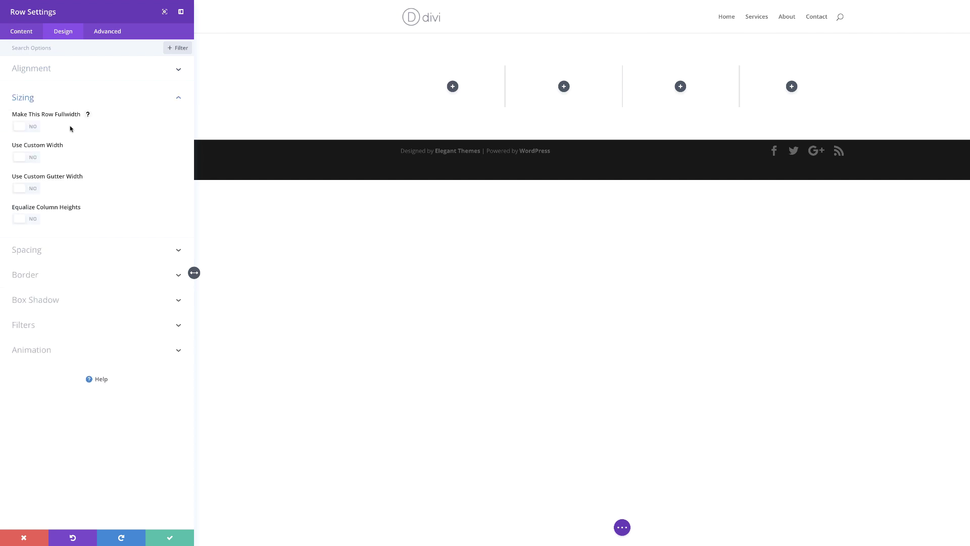
click(33, 158)
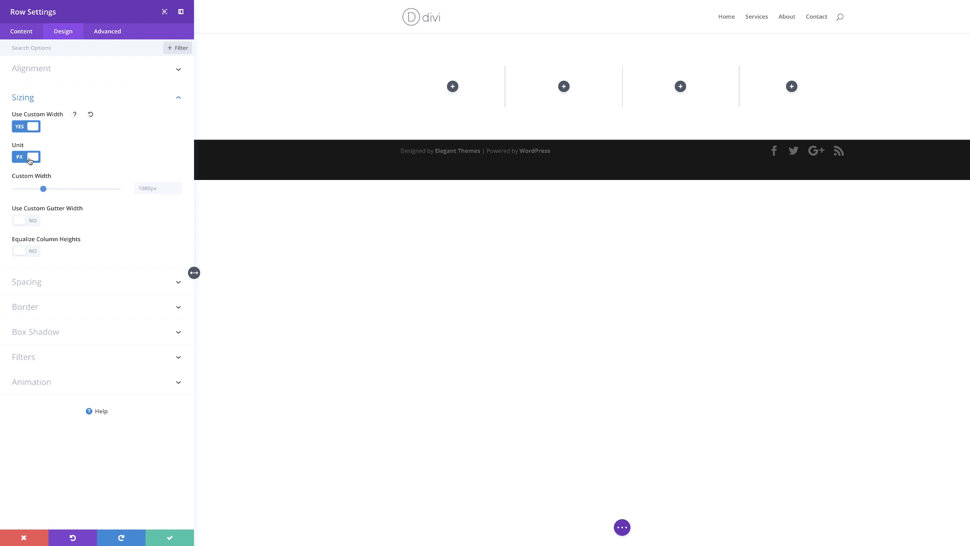
click(34, 221)
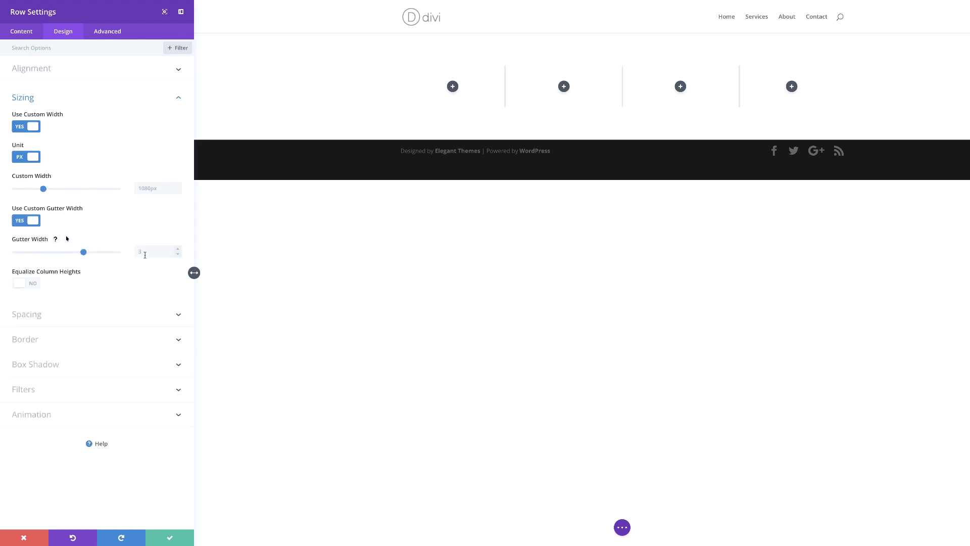
click(145, 255)
text(1)
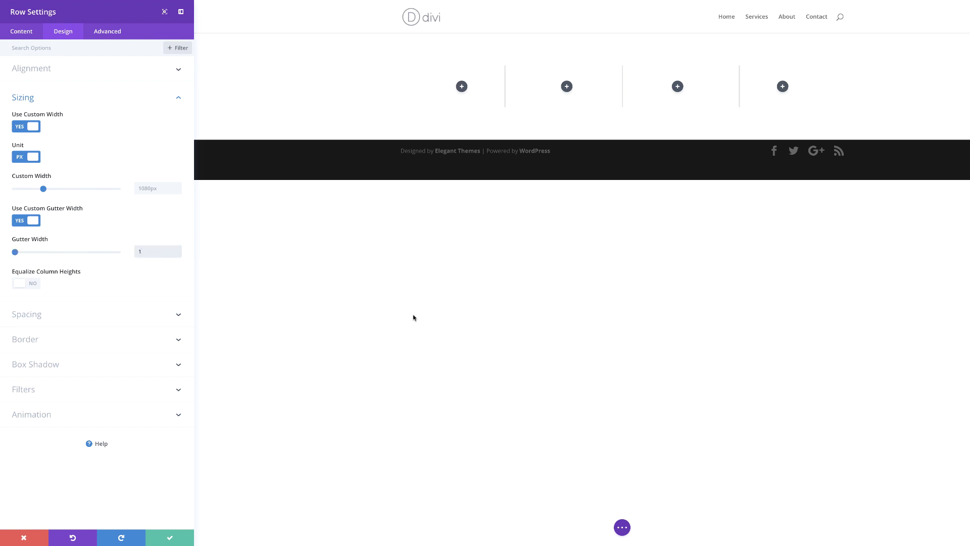
- Set the row's top and bottom margin and padding to 0px and save
click(37, 319)
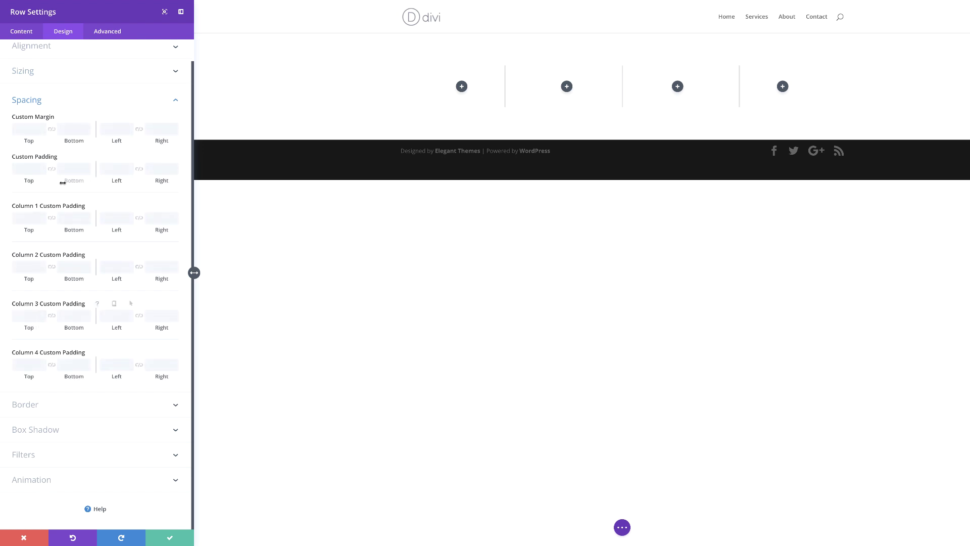
click(32, 130)
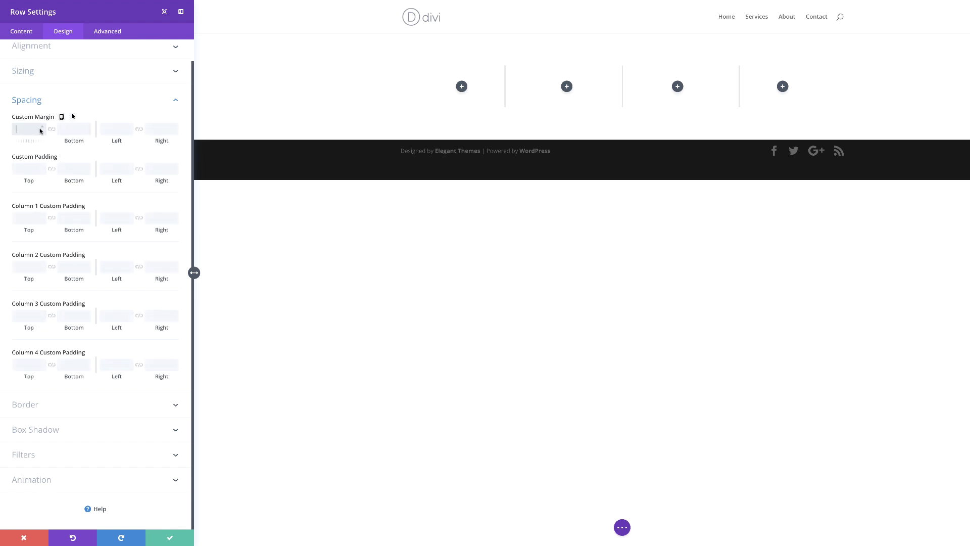
text(0)
click(52, 129)
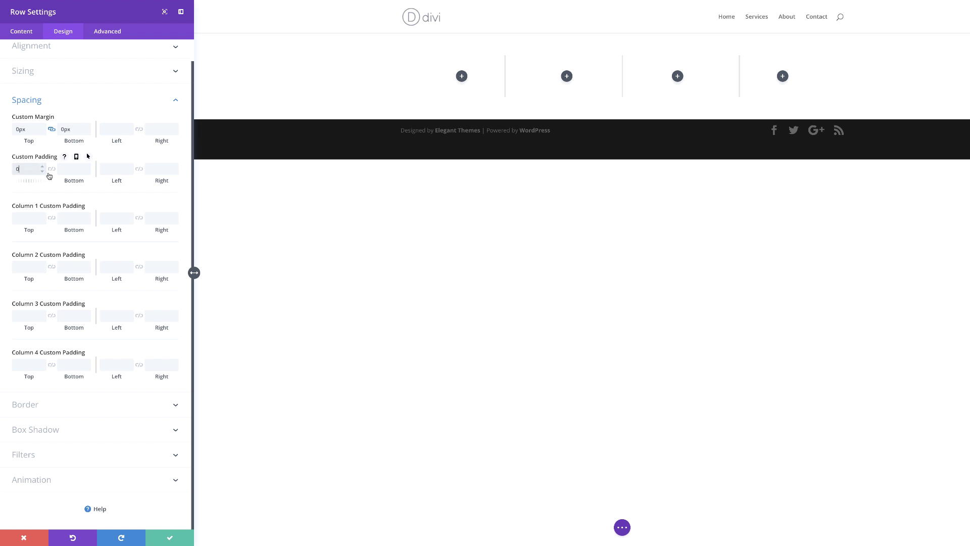
click(52, 170)
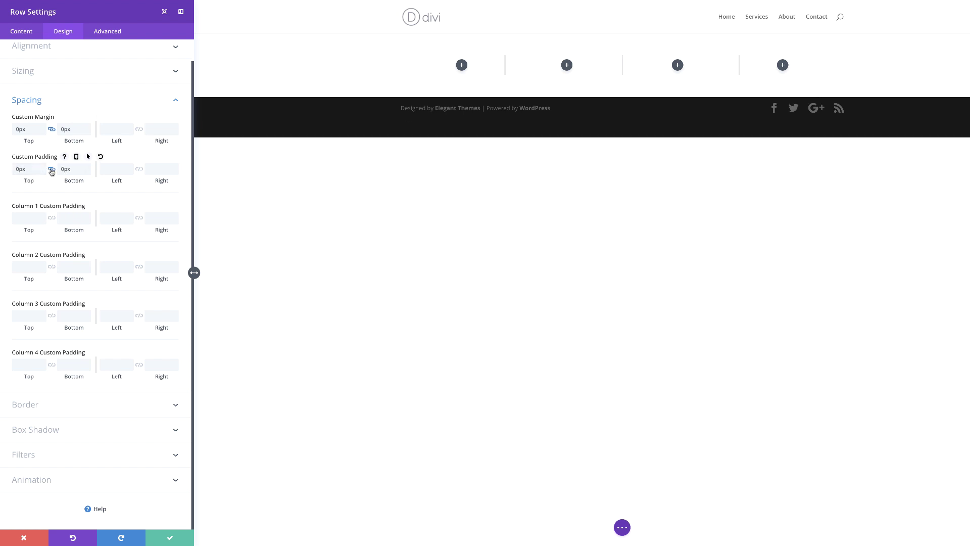
click(170, 537)
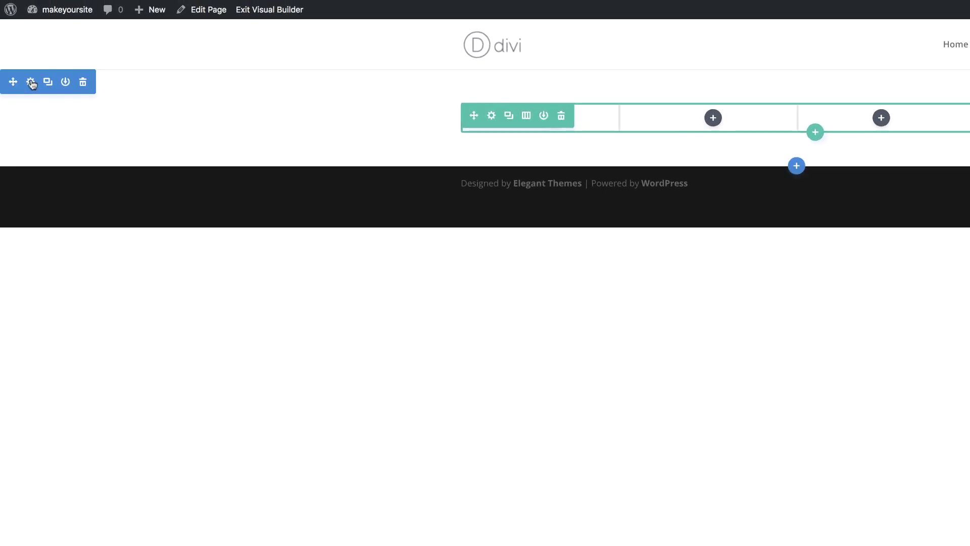
- Give the section a gradient background whose first colour is red #fa2a20
click(32, 82)
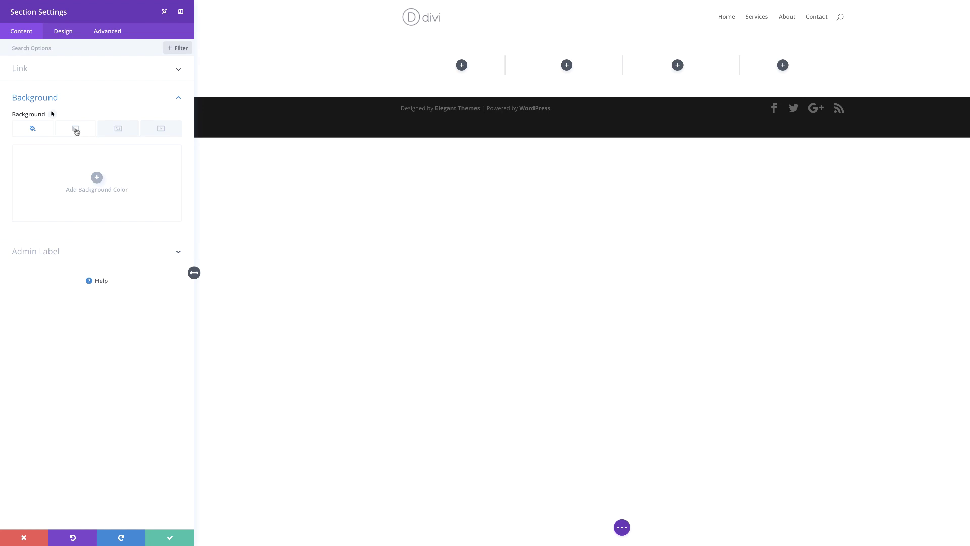
click(77, 130)
click(97, 177)
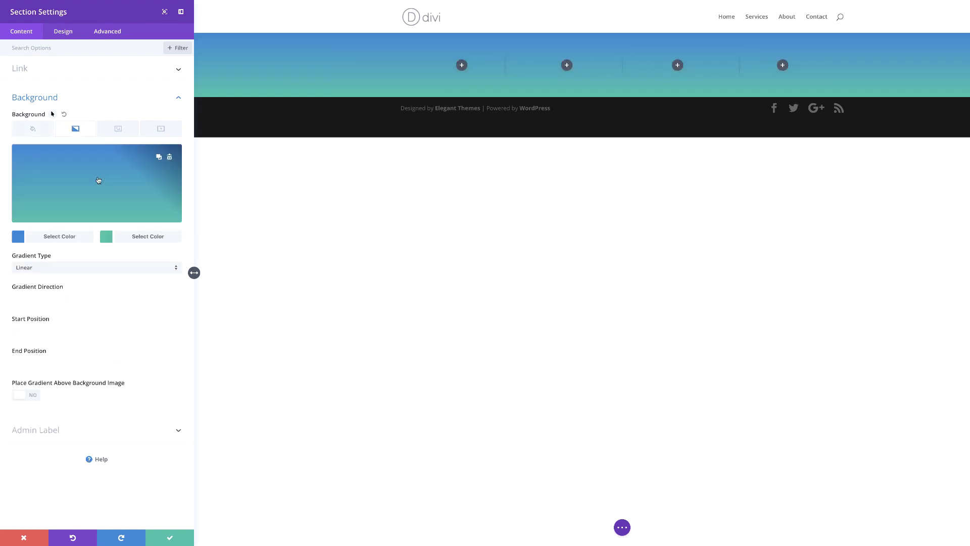
click(18, 238)
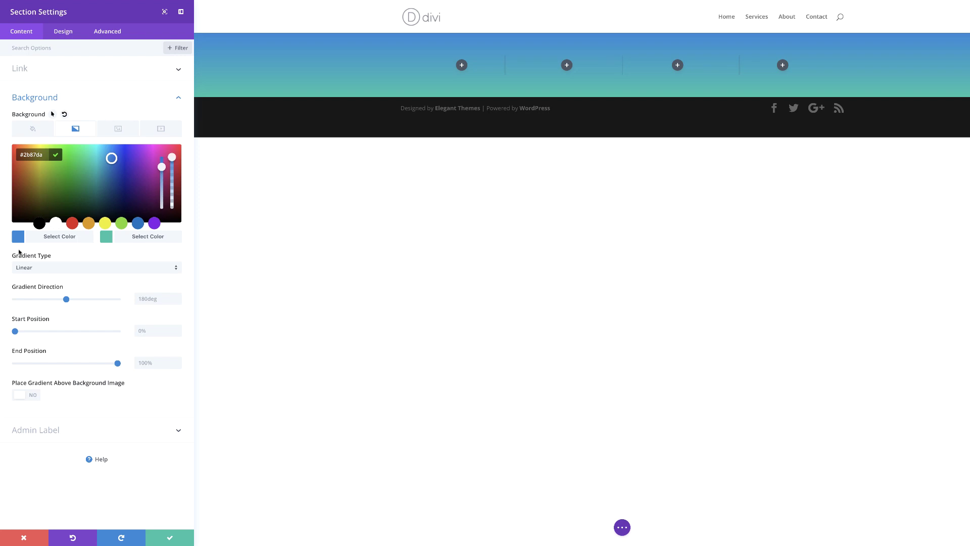
triple_click(34, 154)
text(#fa2a20)
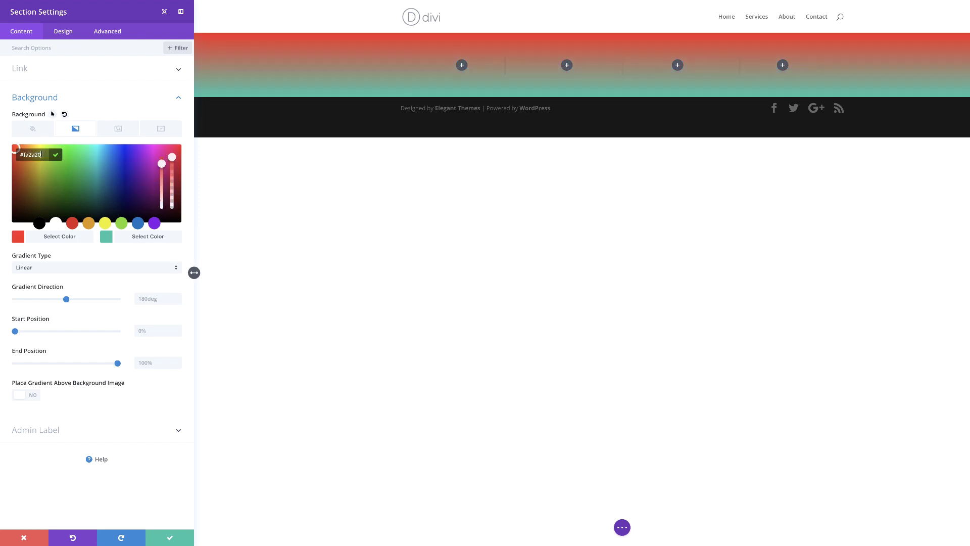
- Make the second colour semi-transparent dark navy, direction 90deg, start and end at 50%
click(108, 239)
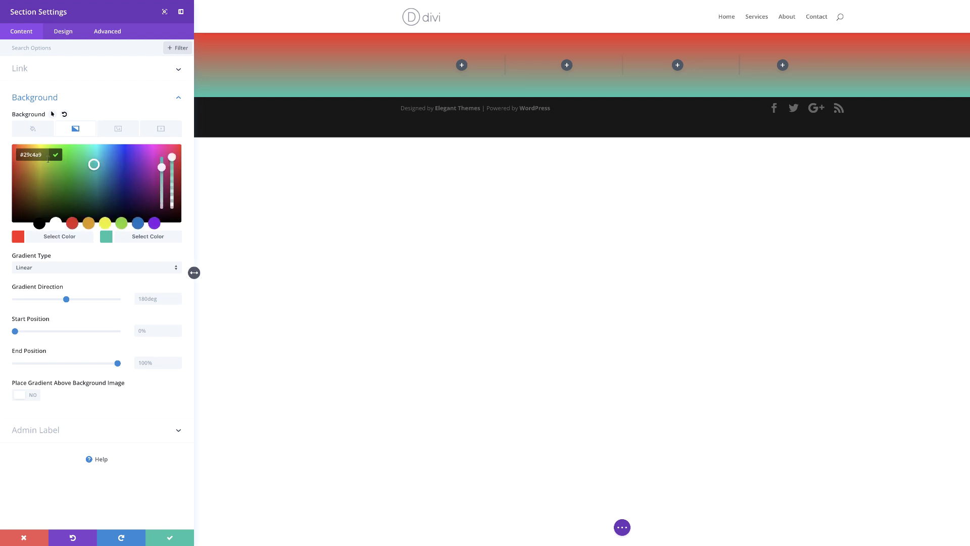
drag(172, 157, 173, 172)
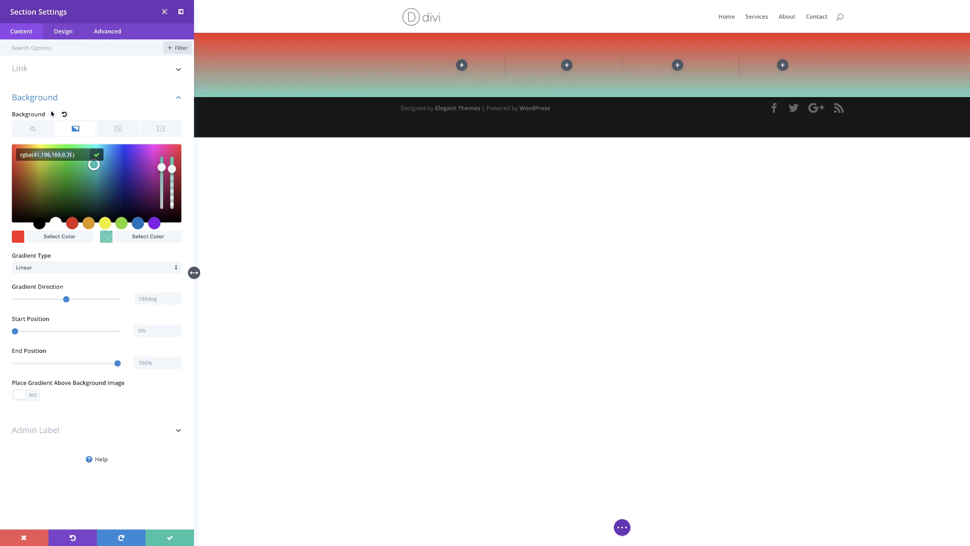
key(ctrl+a)
text(rgba(16,23,45,0.85))
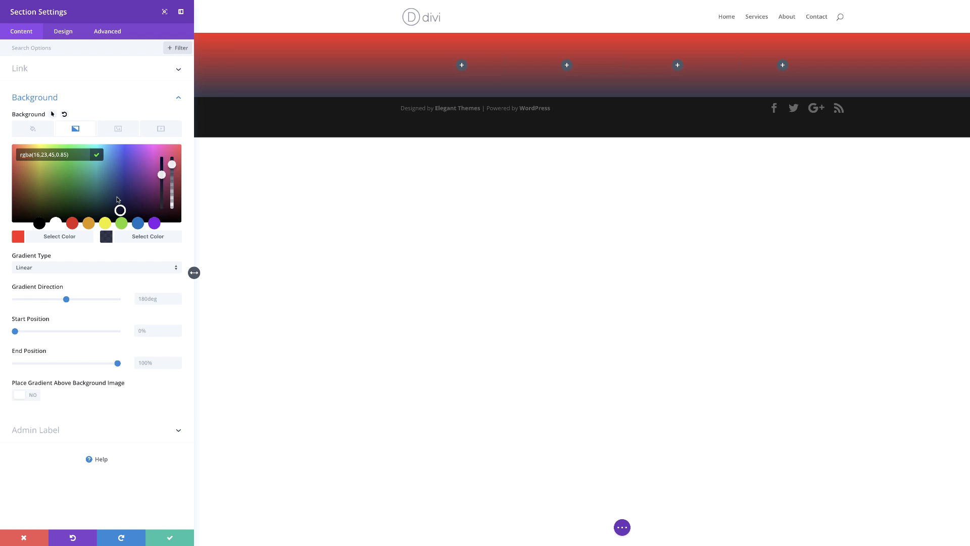
click(147, 299)
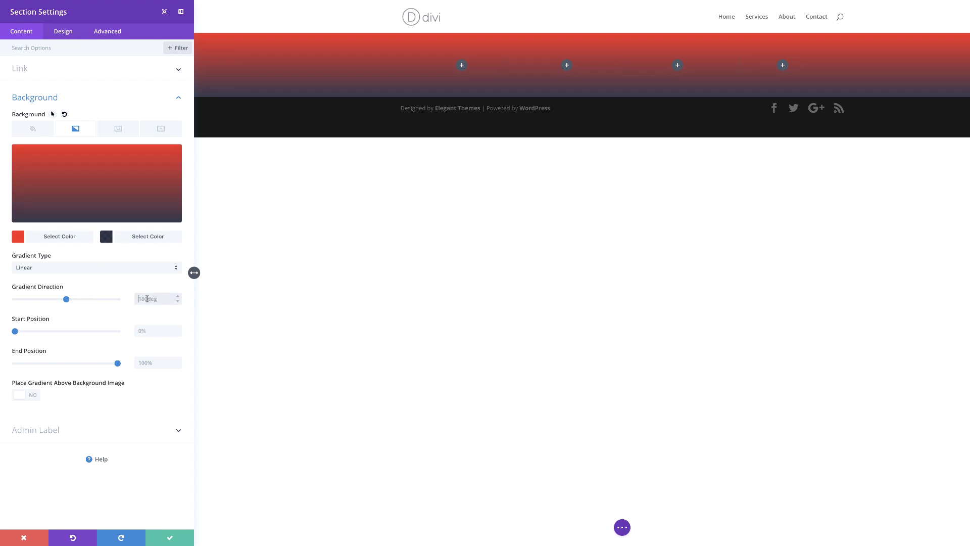
text(90)
key(Return)
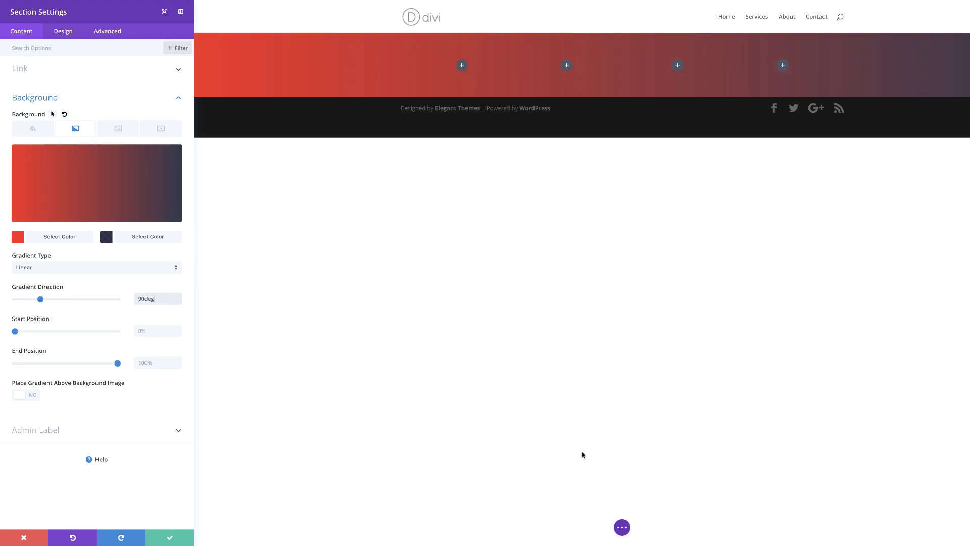
click(146, 333)
text(50%)
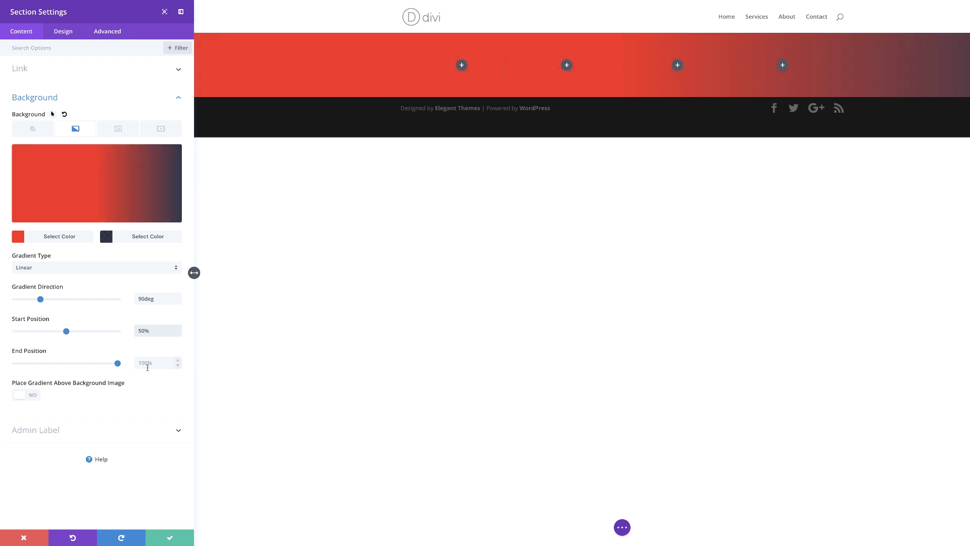
click(148, 367)
text(50)
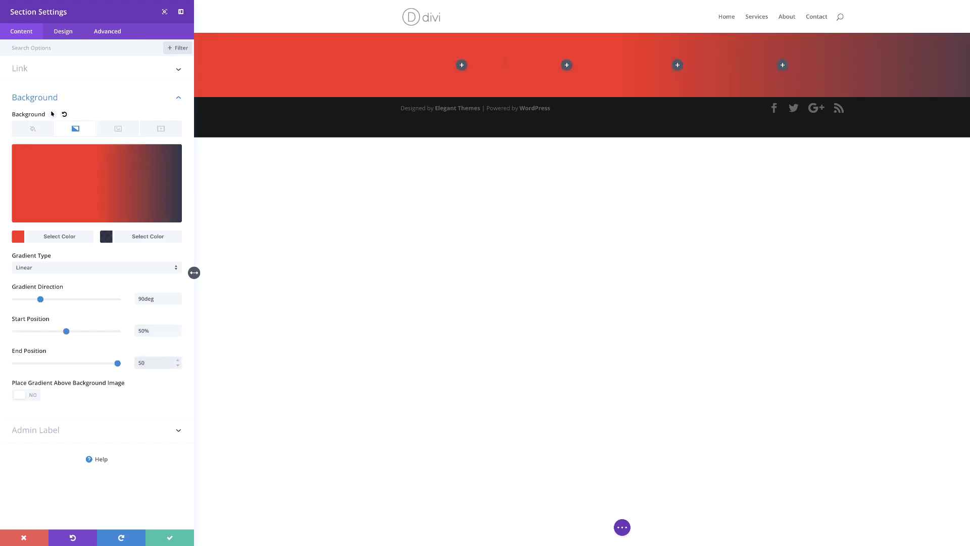
text(%)
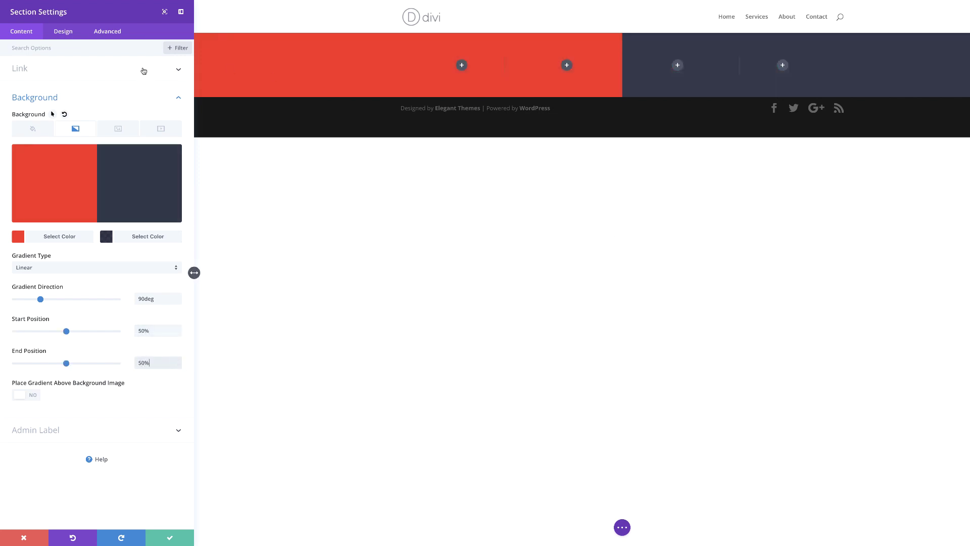
- Set the section's top and bottom padding to 0px and save
click(65, 32)
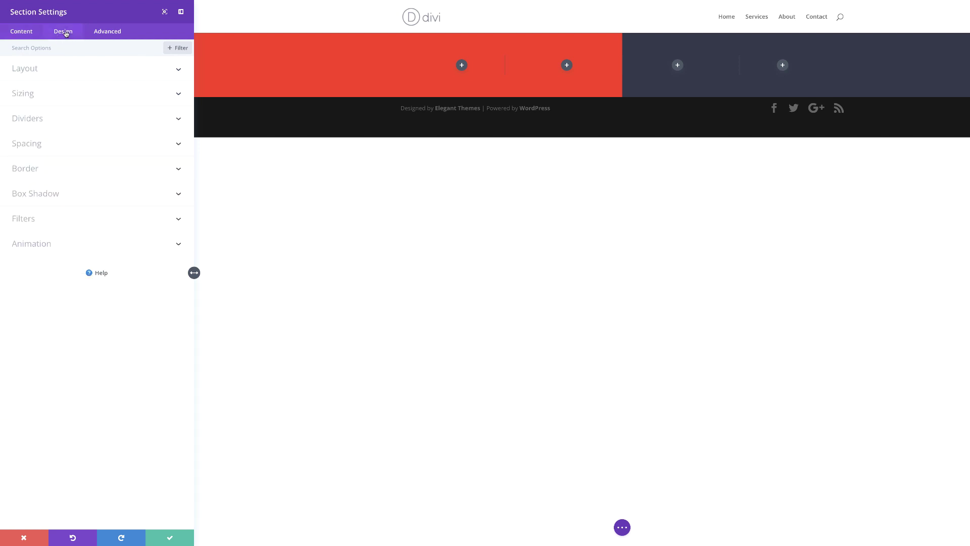
click(36, 147)
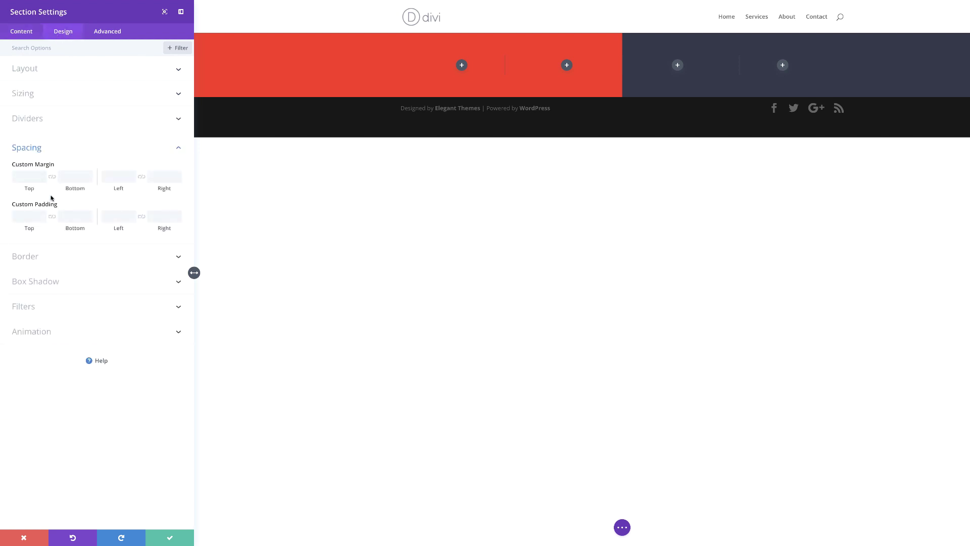
click(24, 216)
text(0)
click(52, 217)
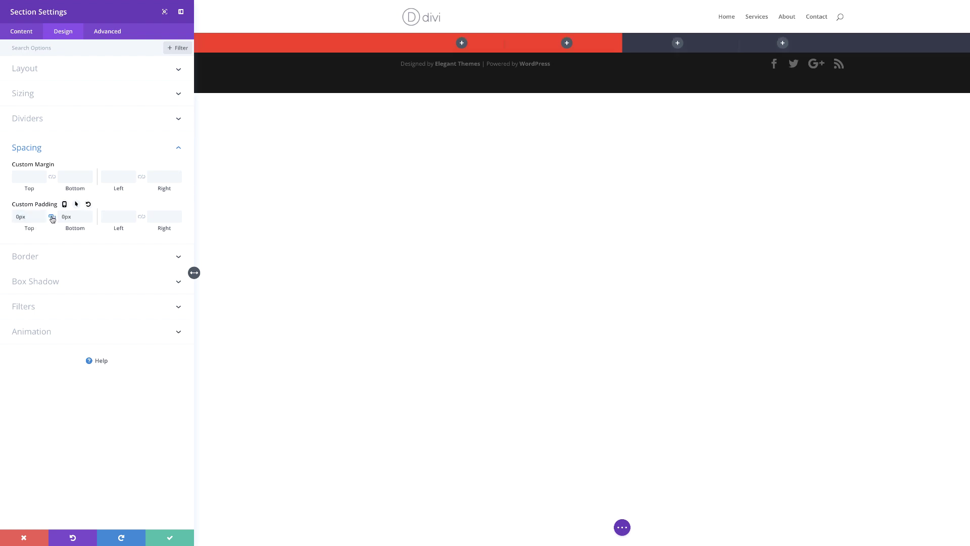
click(170, 538)
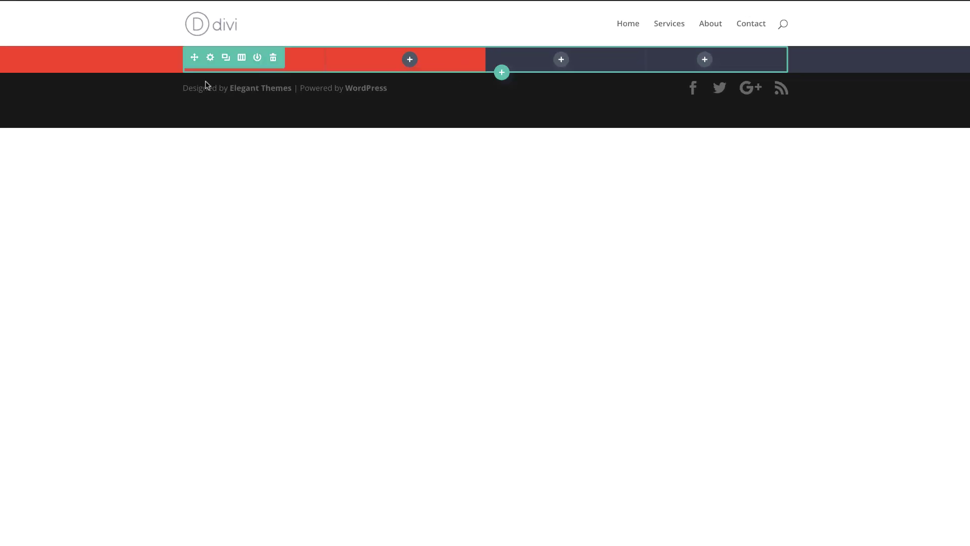
- Duplicate the row and add an Image module with the tire-jump photo to the first row
click(227, 59)
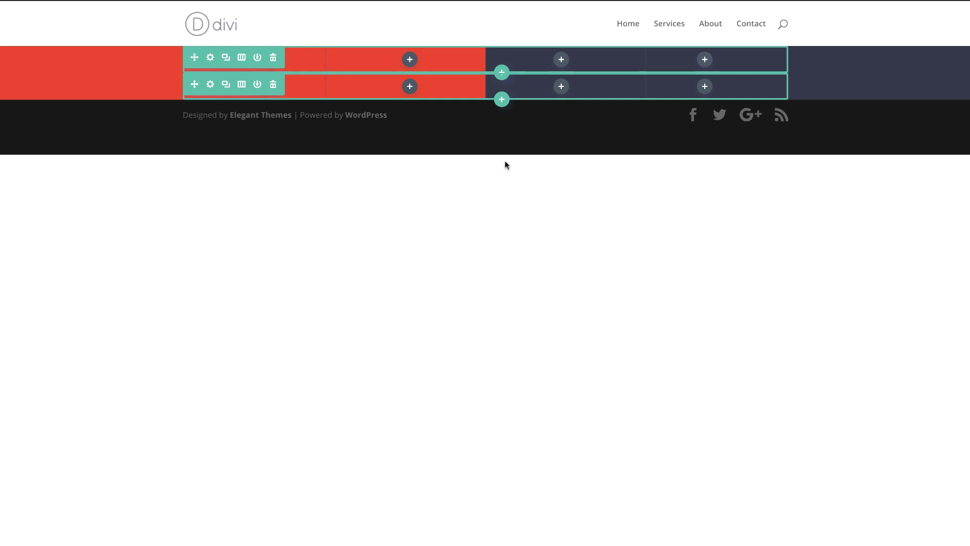
click(561, 59)
text(imag)
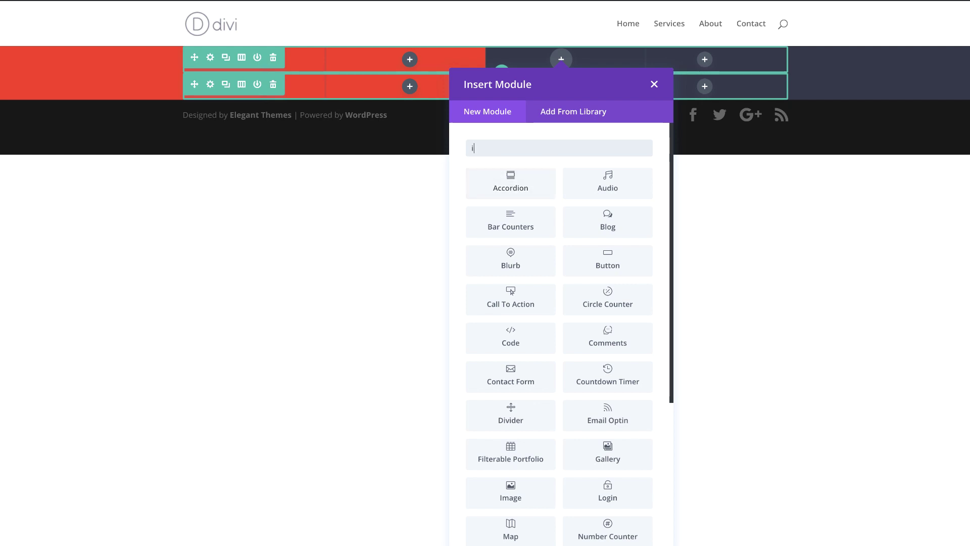
click(529, 187)
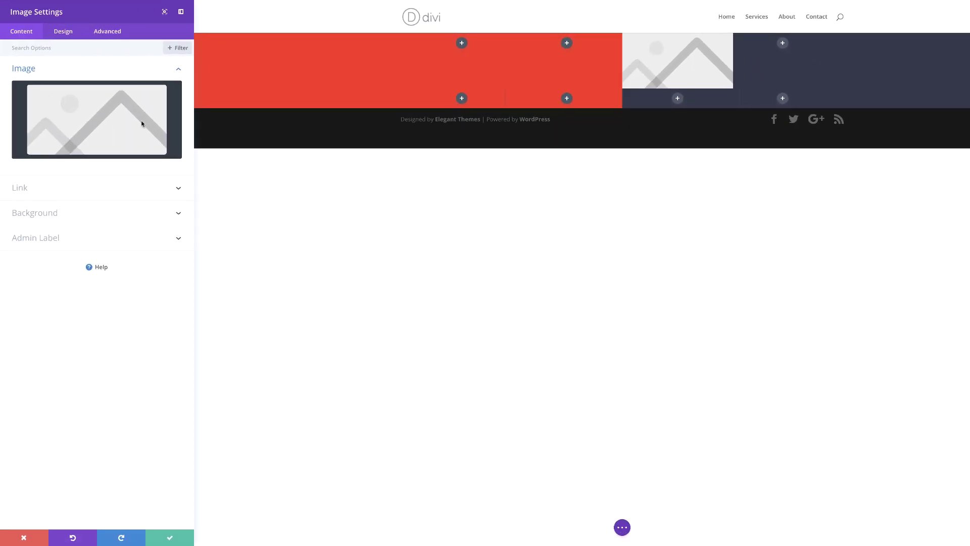
click(170, 95)
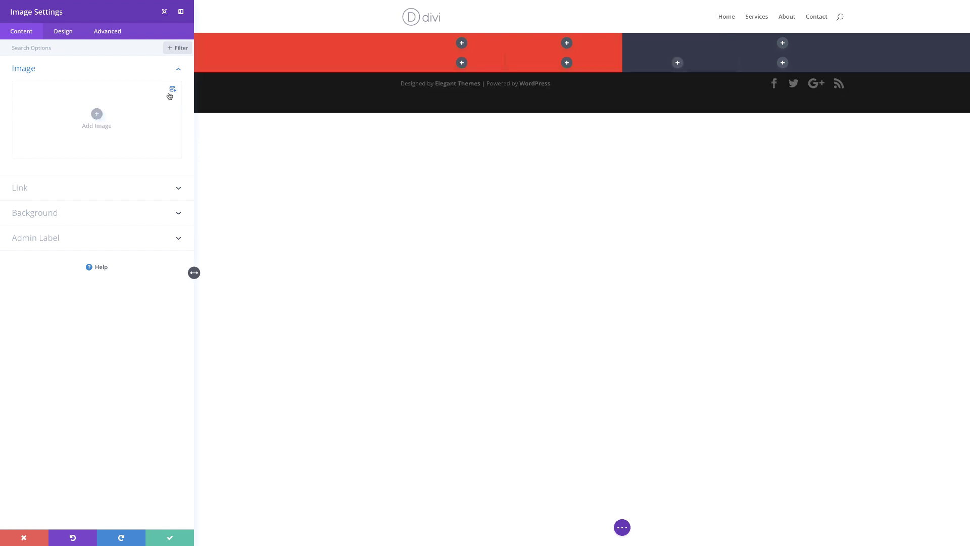
click(97, 113)
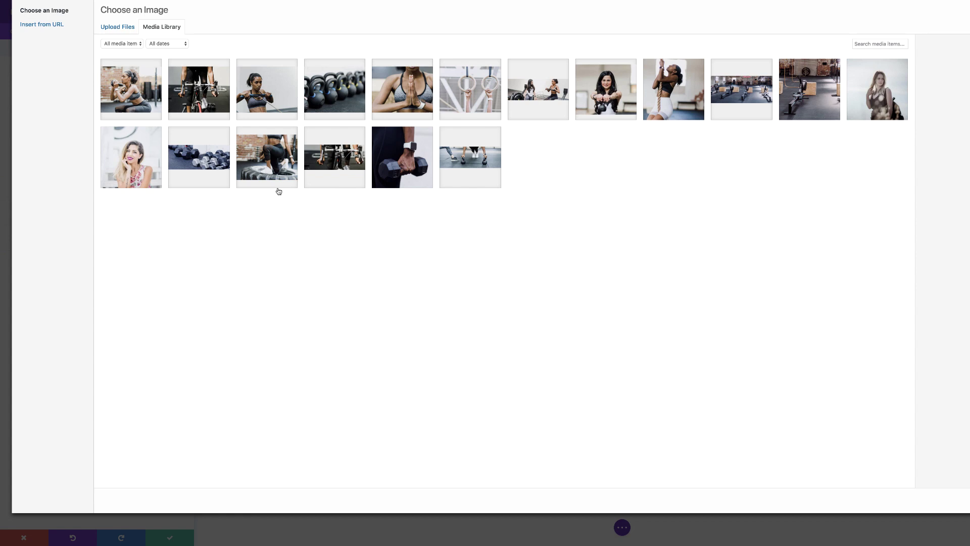
click(278, 167)
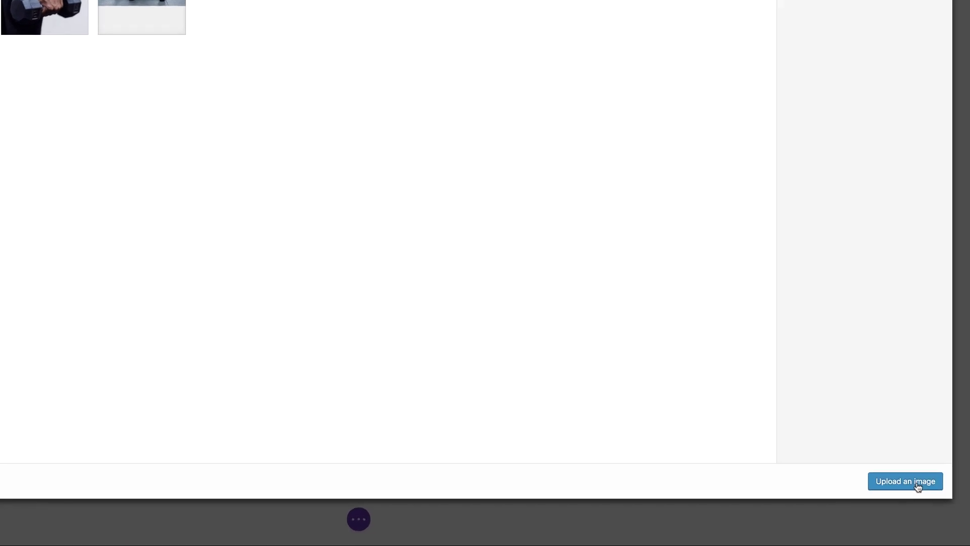
click(918, 486)
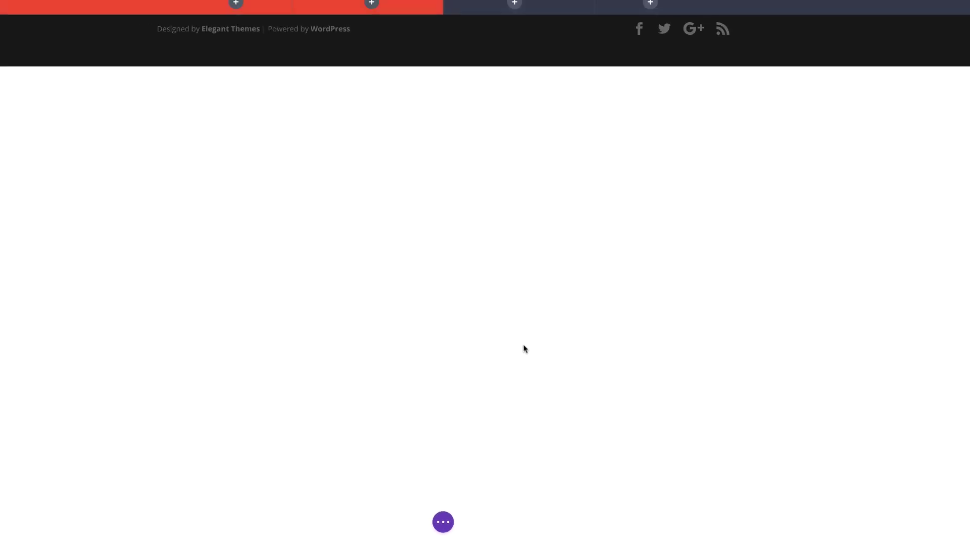
- Give the tire-jump image a -6vw top margin and save it
click(53, 26)
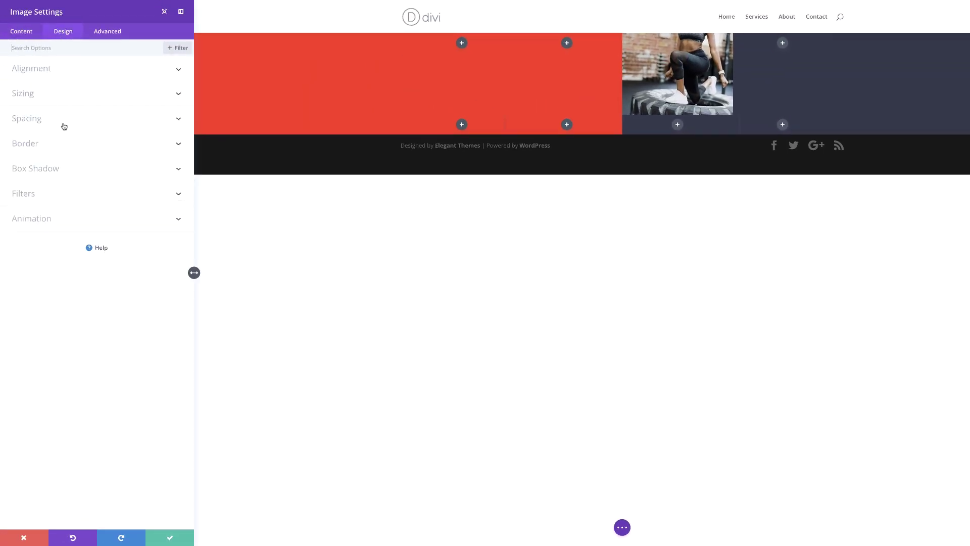
click(37, 119)
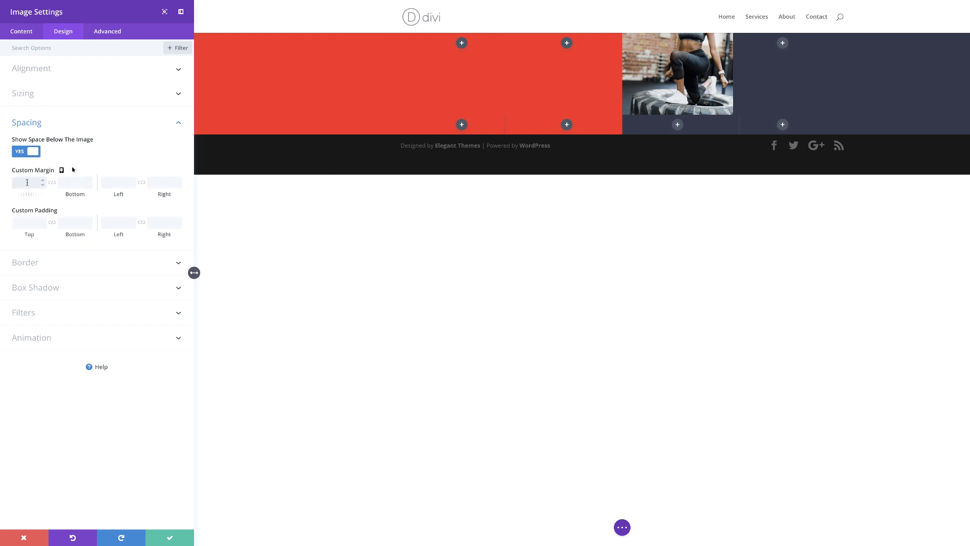
text(-6vw)
click(169, 538)
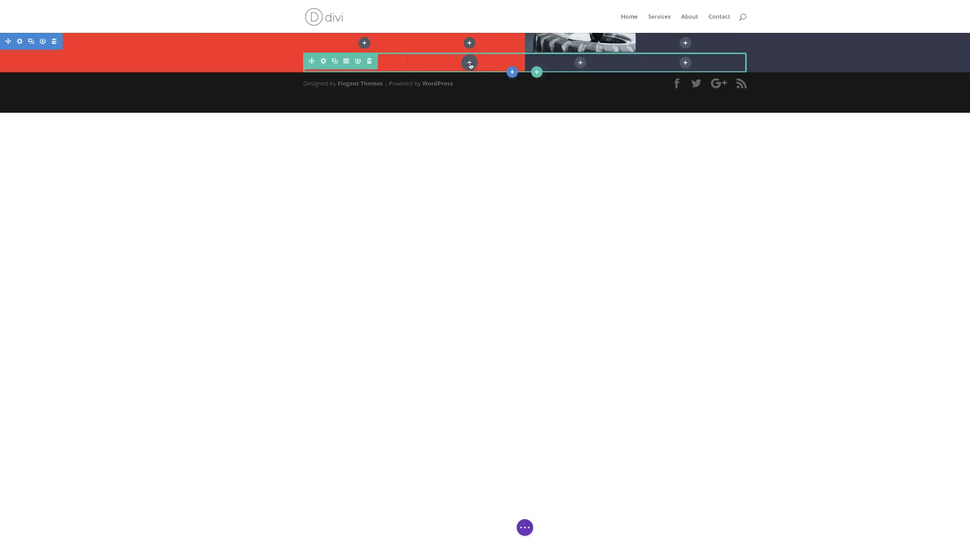
- Insert an Image module with the dumbbell photo into the second row
click(470, 62)
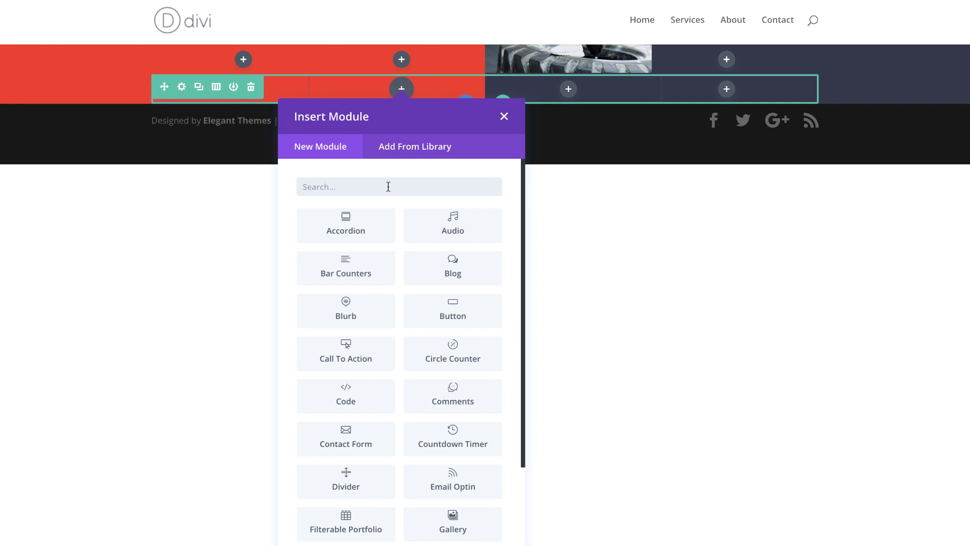
text(imag)
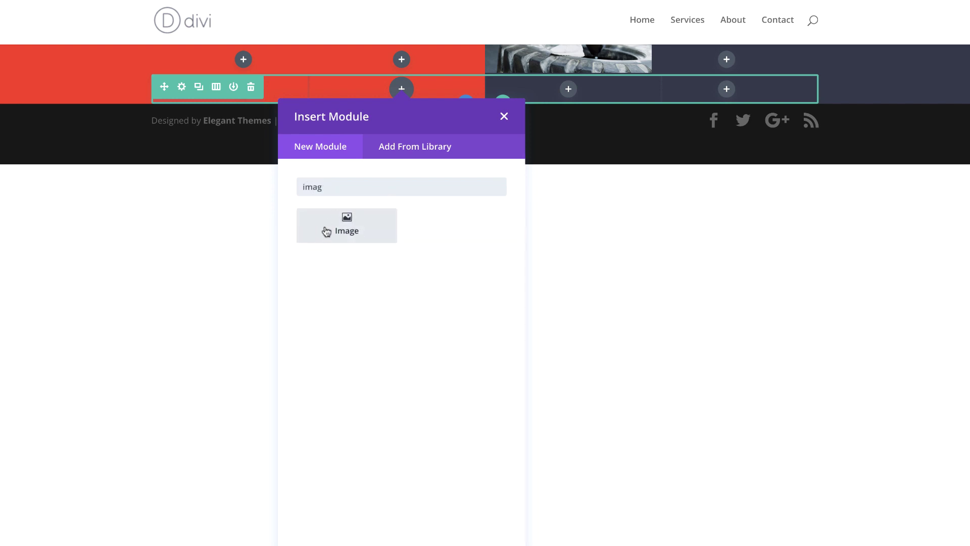
click(325, 229)
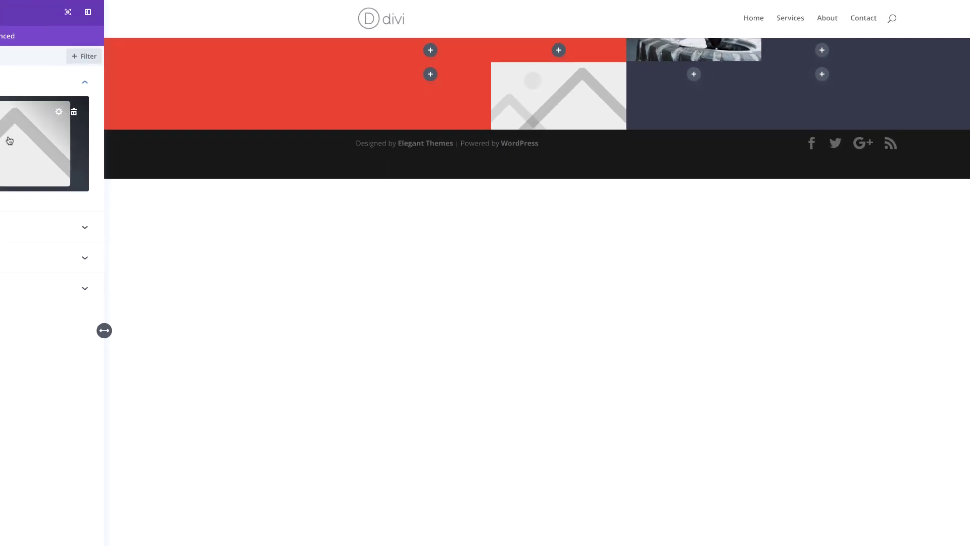
click(116, 118)
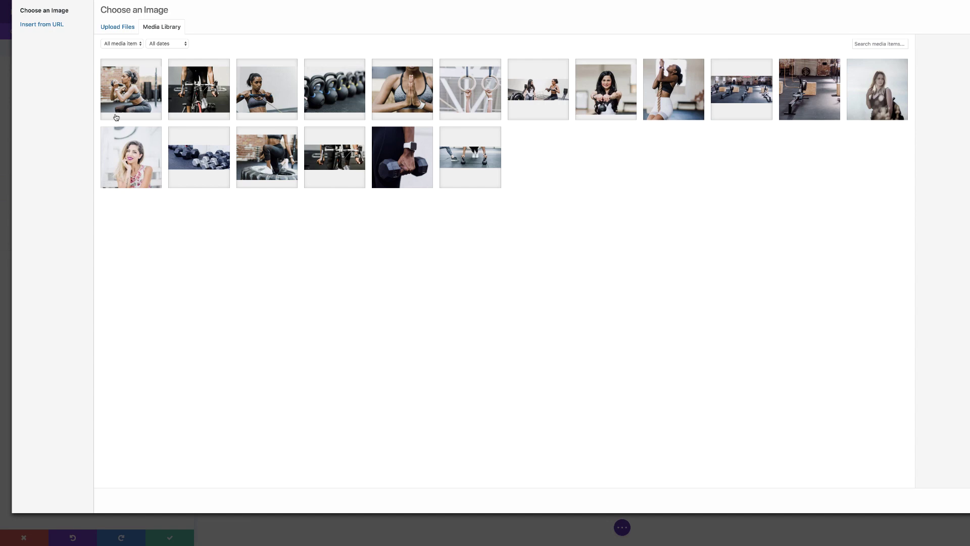
click(410, 160)
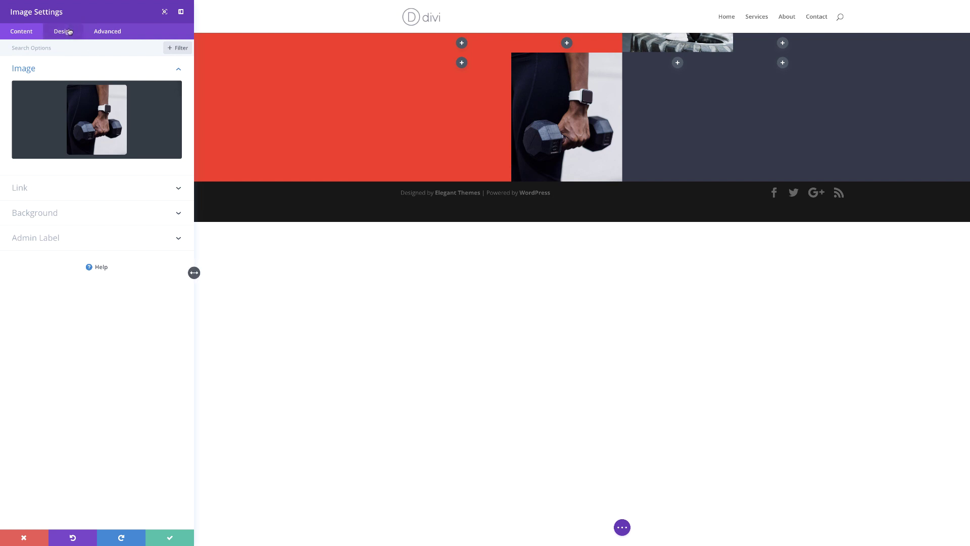
- Set the dumbbell image's bottom margin to -10vw and save
click(65, 34)
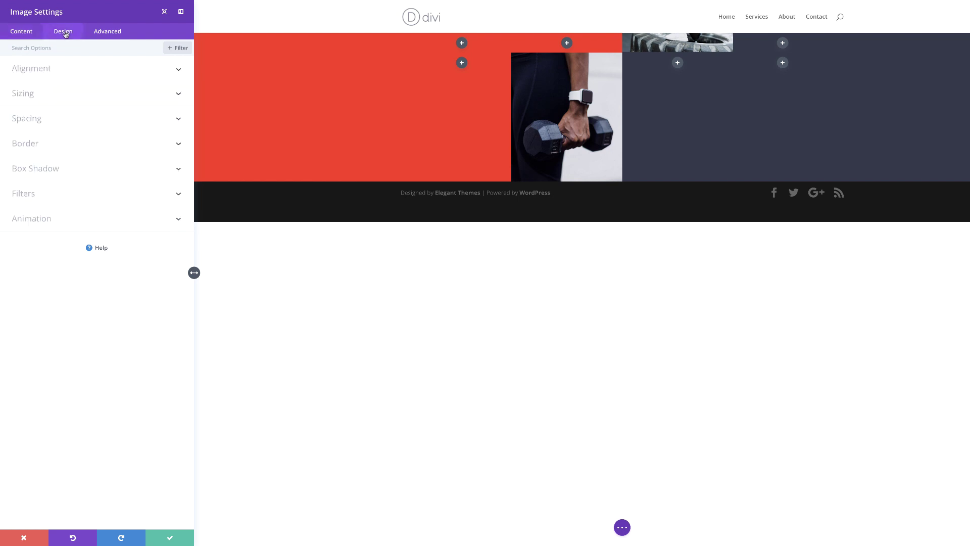
click(41, 123)
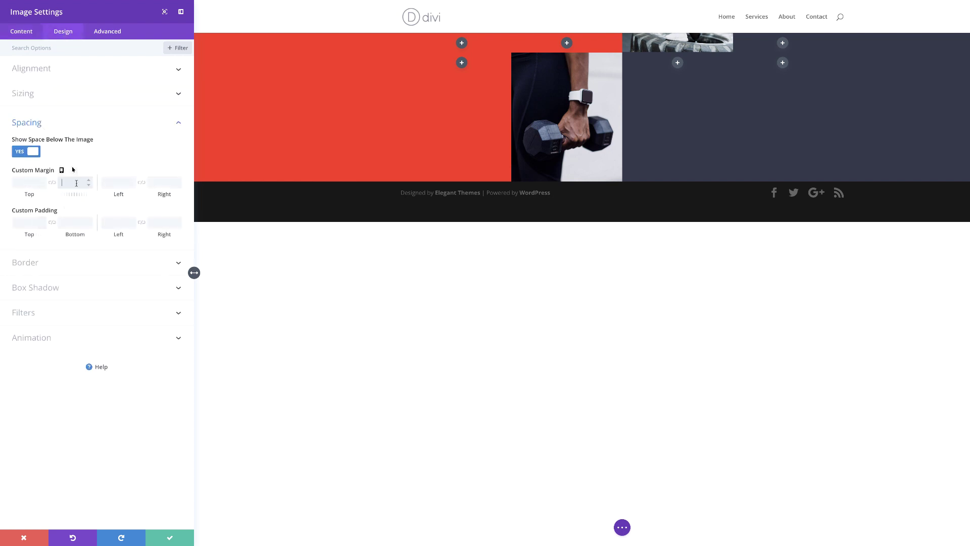
text(-10vw)
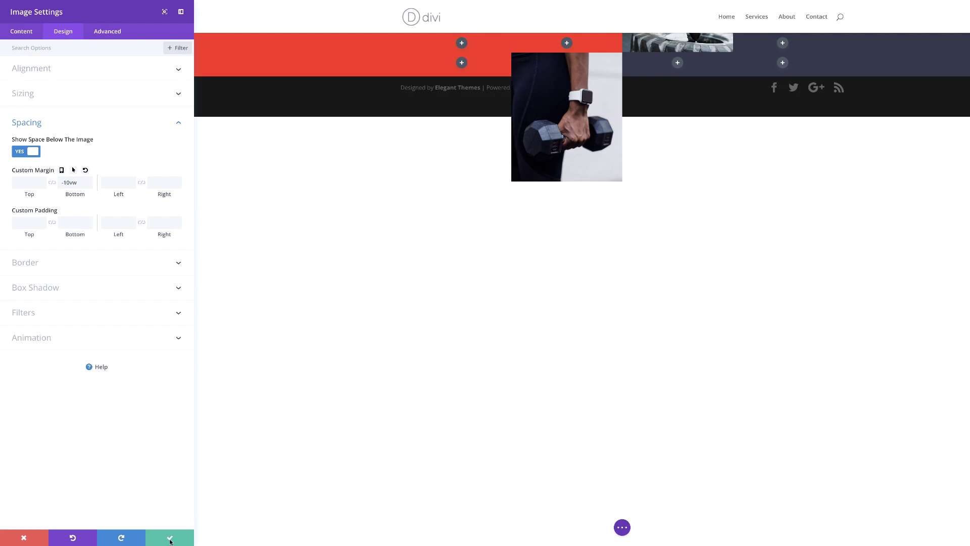
click(170, 539)
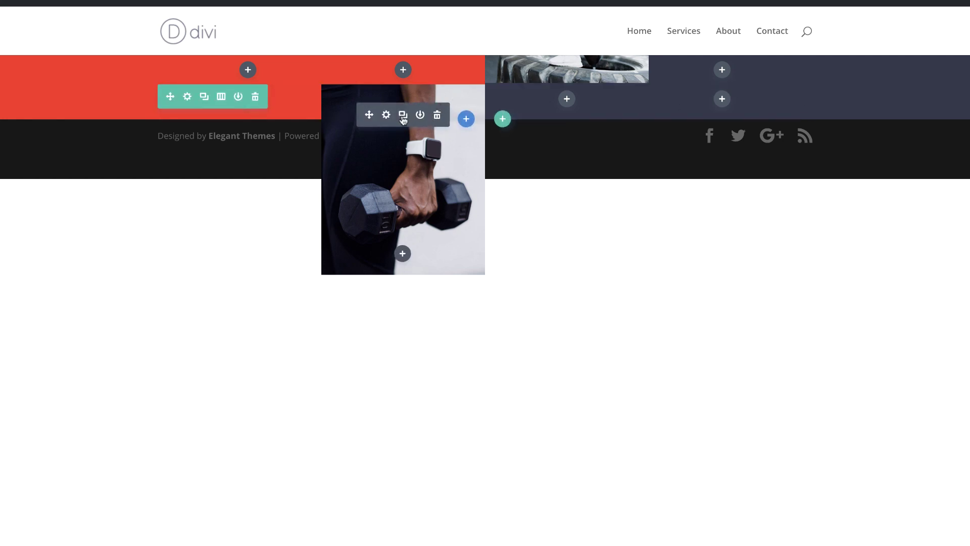
- Duplicate the dumbbell image into the right-hand column and swap in the gym rower photo
click(403, 115)
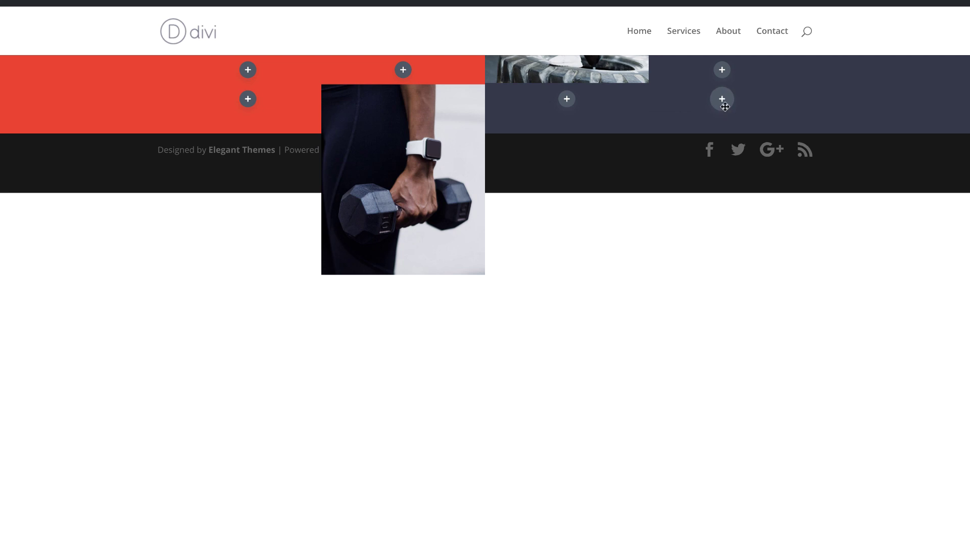
drag(726, 107, 727, 103)
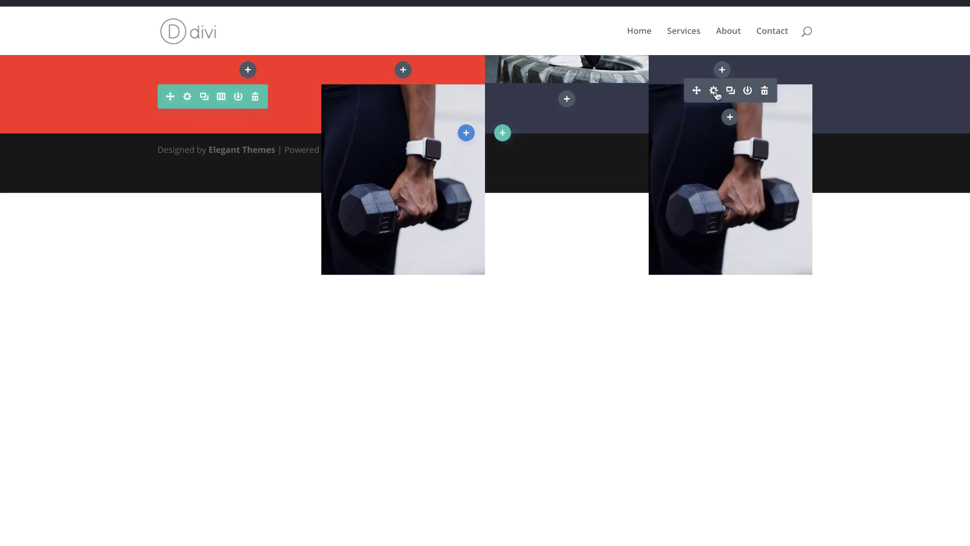
click(715, 91)
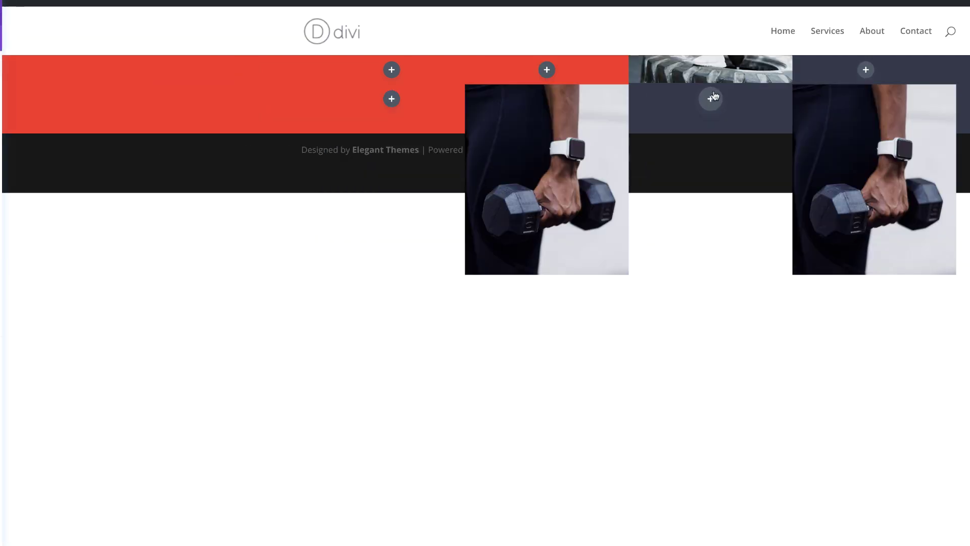
click(123, 117)
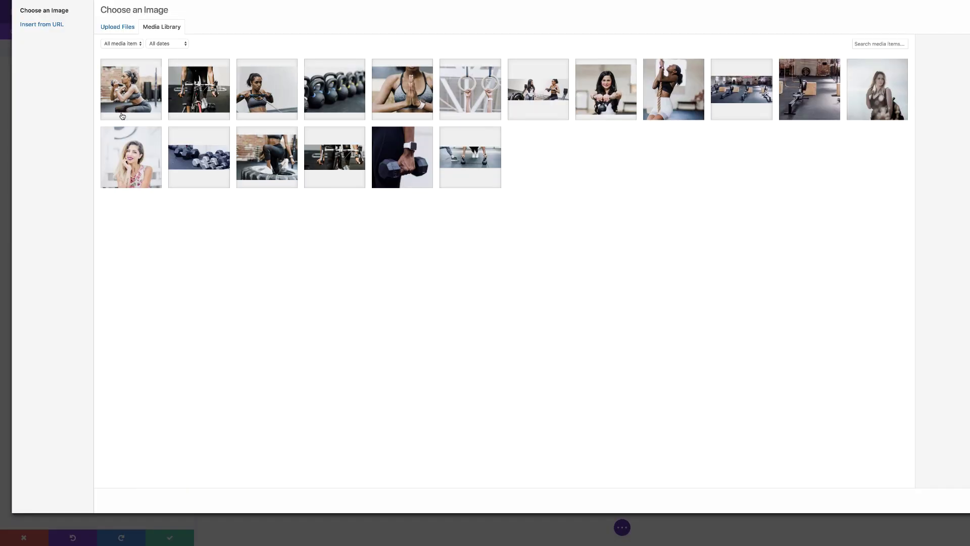
click(810, 88)
click(933, 501)
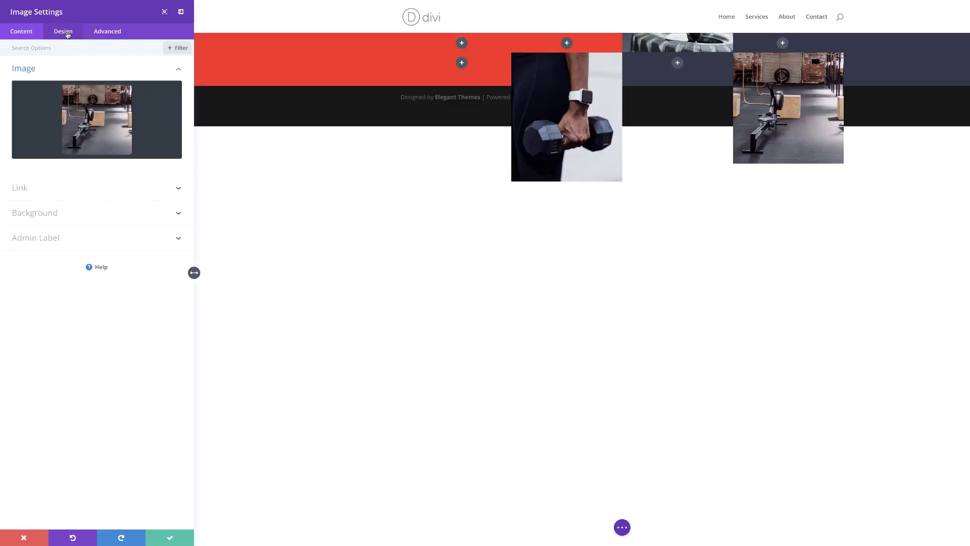
- Change the rower image's bottom margin to -5vw and save
click(67, 34)
click(40, 123)
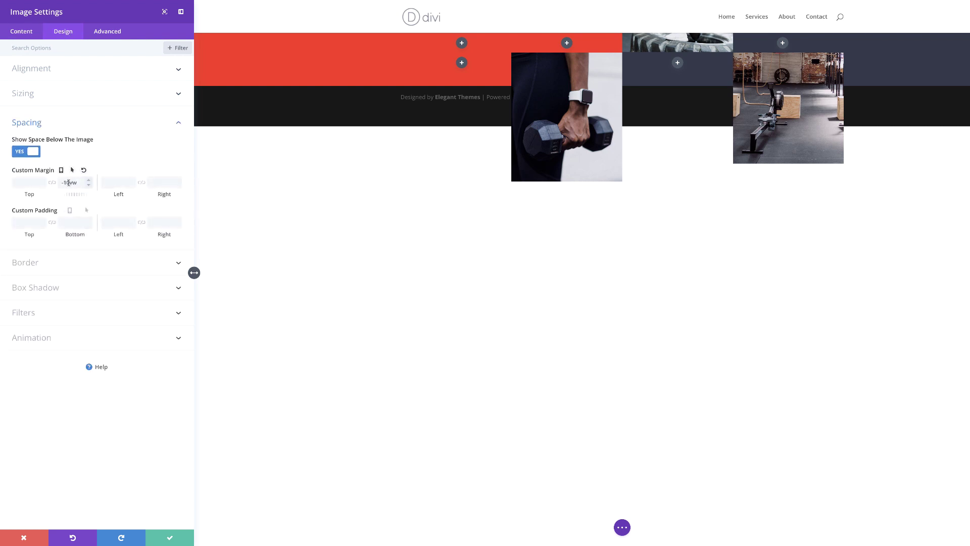
click(69, 182)
text(5)
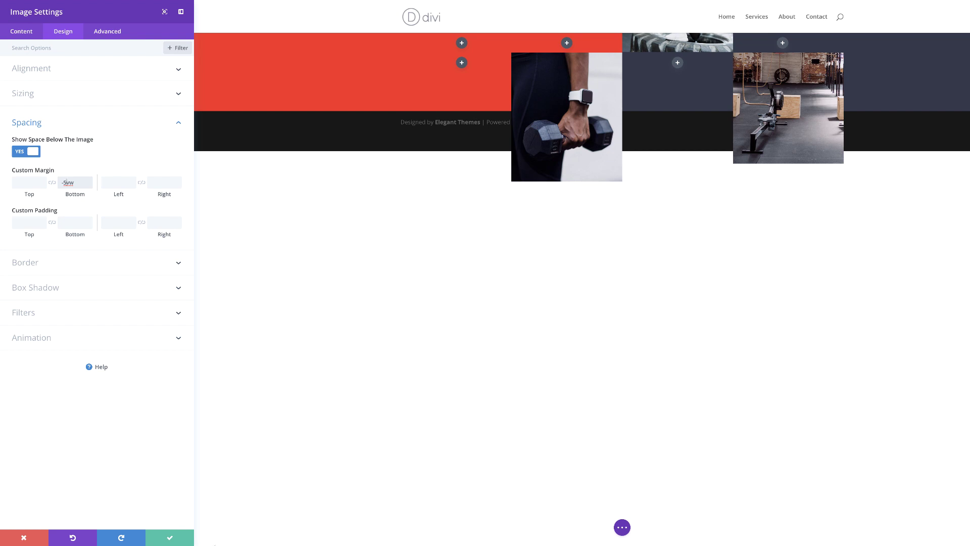
click(170, 537)
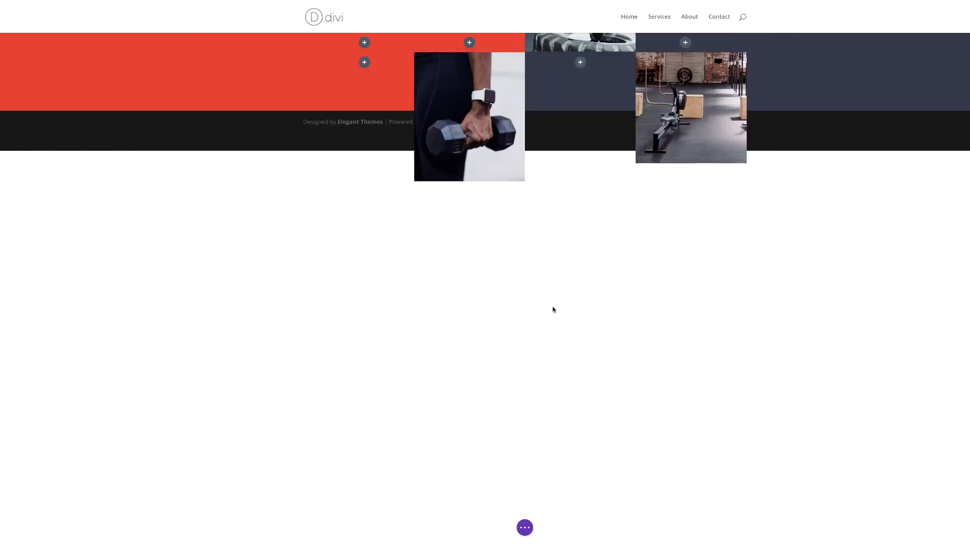
mouse_move(15, 42)
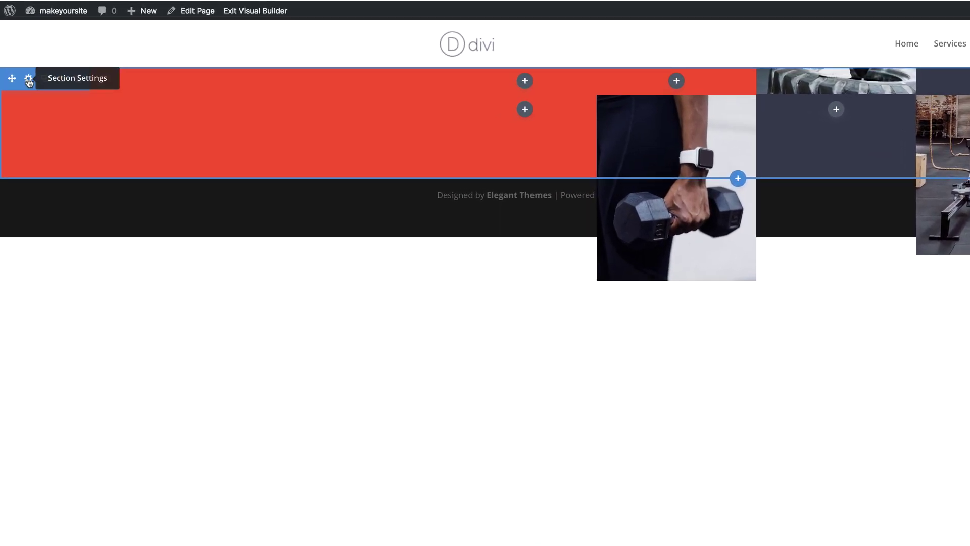
- Set the red section's custom margin to 200px top and bottom, then save it
click(29, 80)
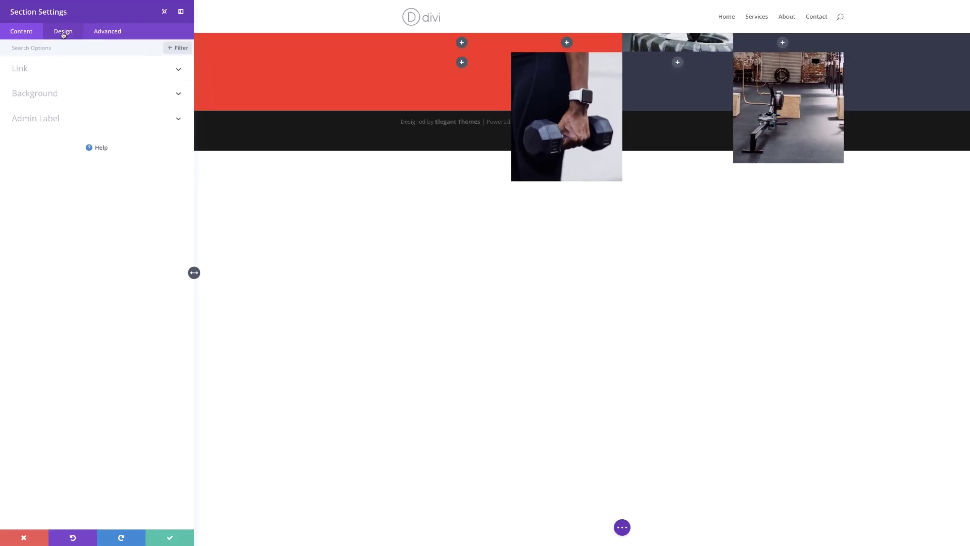
click(90, 56)
click(36, 145)
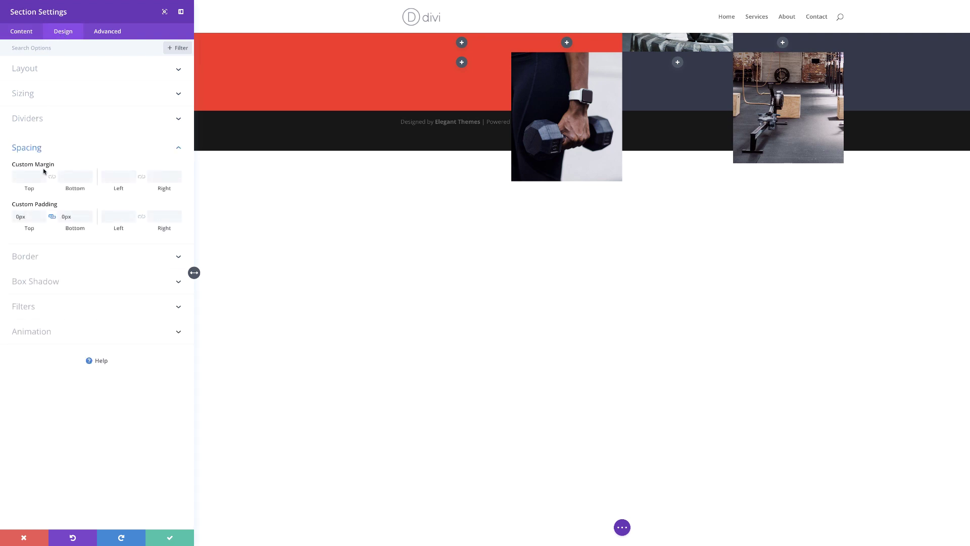
click(36, 177)
text(200)
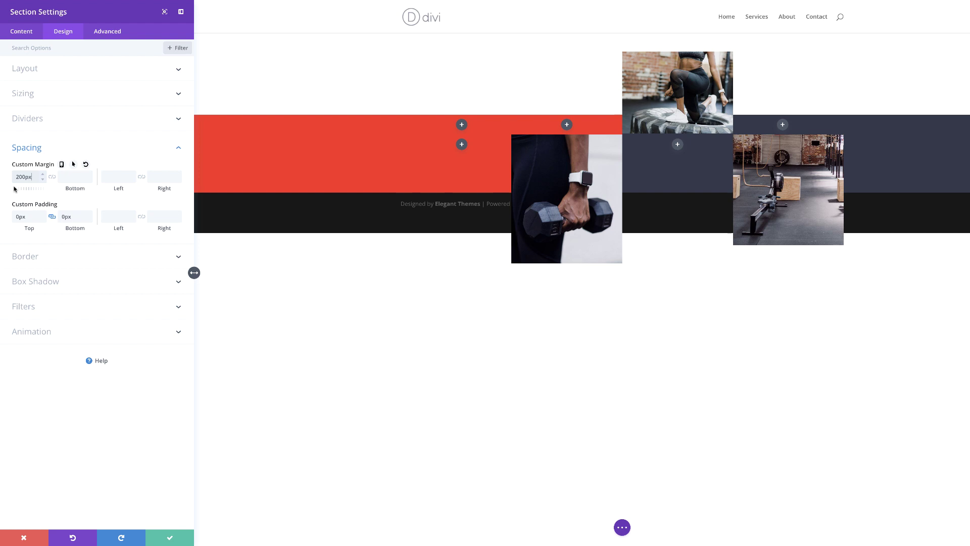
click(53, 178)
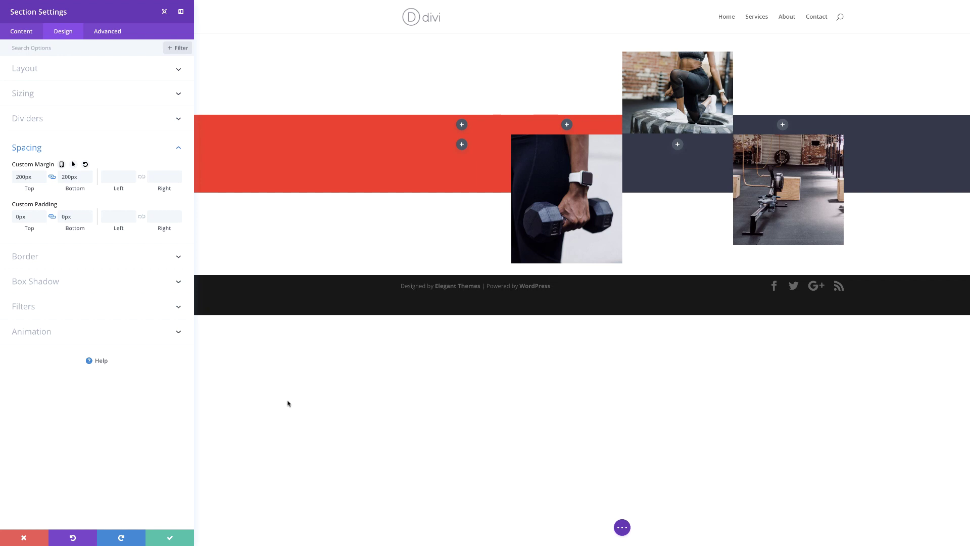
click(169, 537)
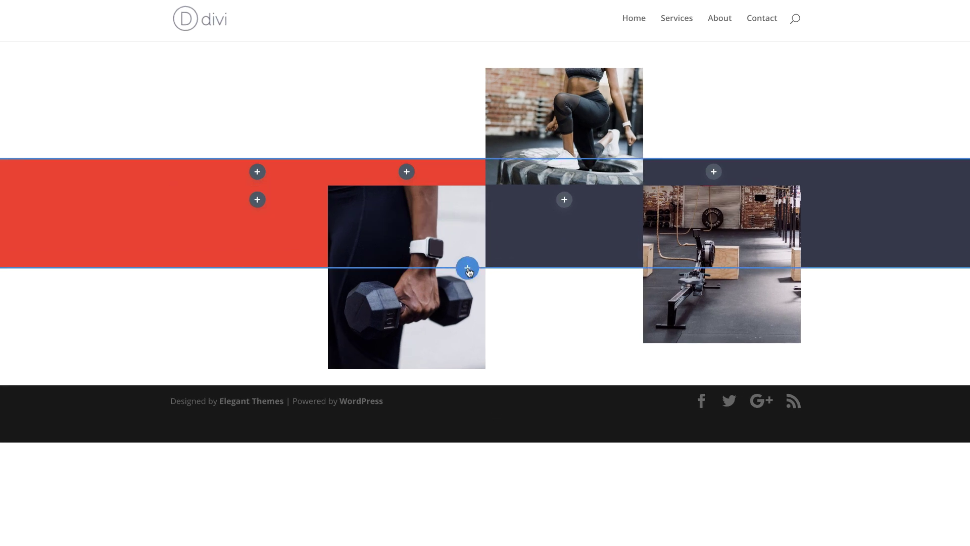
- Add a regular section with a two-column row below the red section
click(468, 268)
click(405, 366)
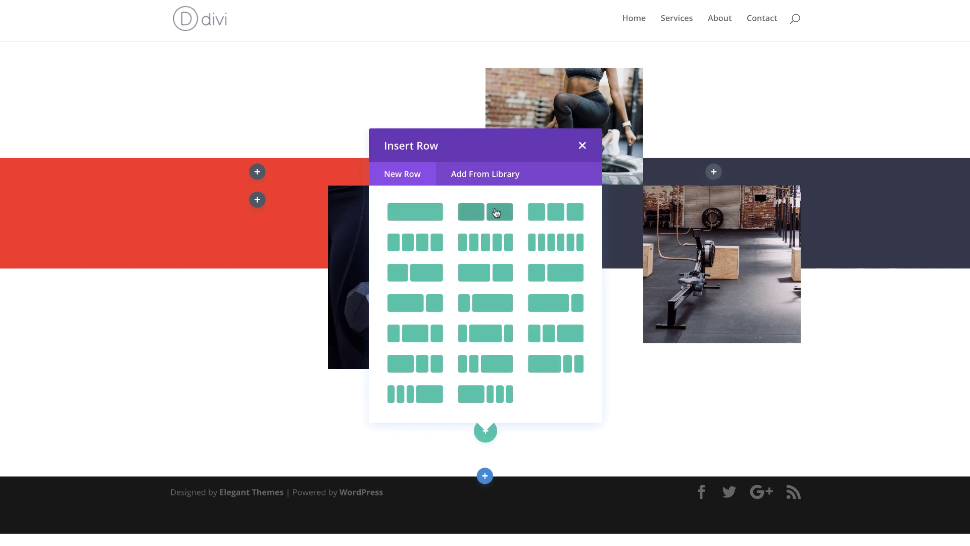
click(499, 212)
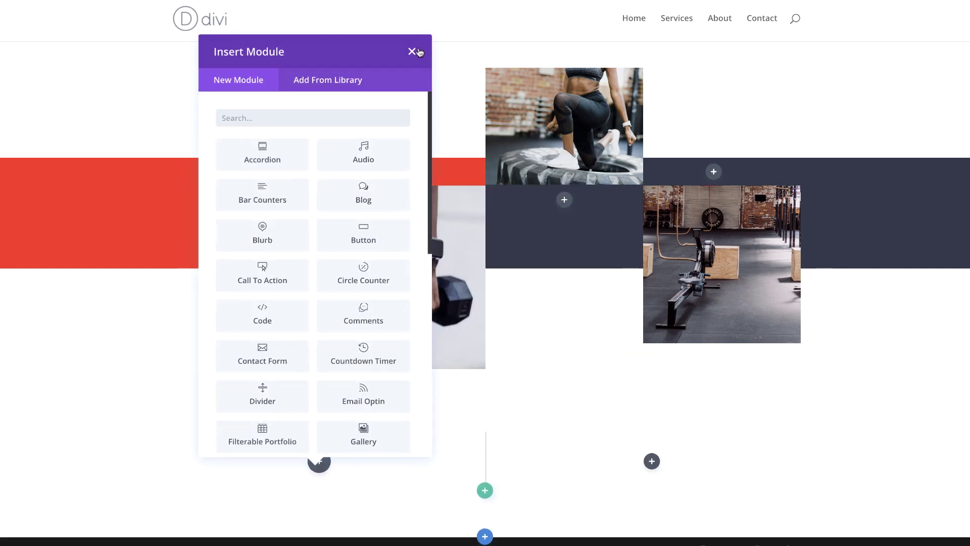
click(413, 52)
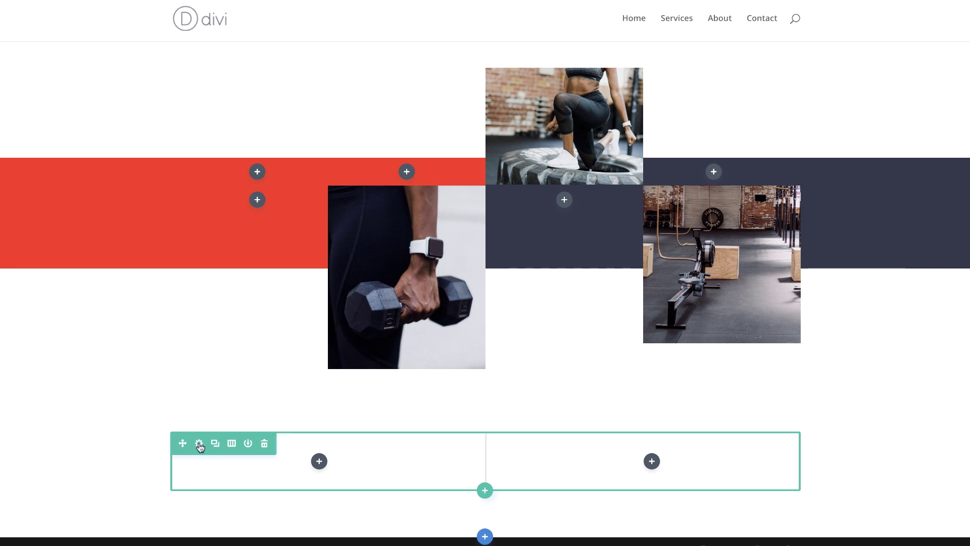
- Give the new row's column 1 a mint green background
click(199, 443)
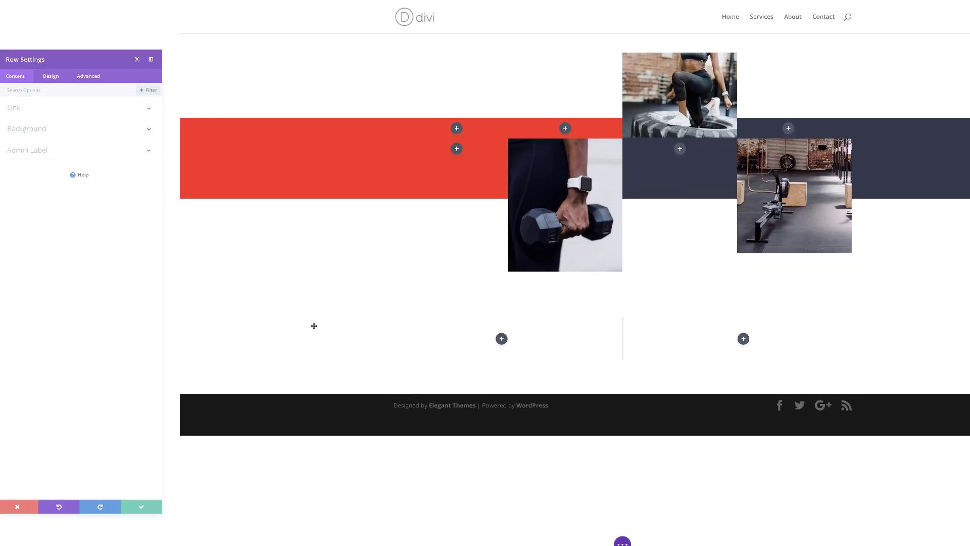
click(65, 95)
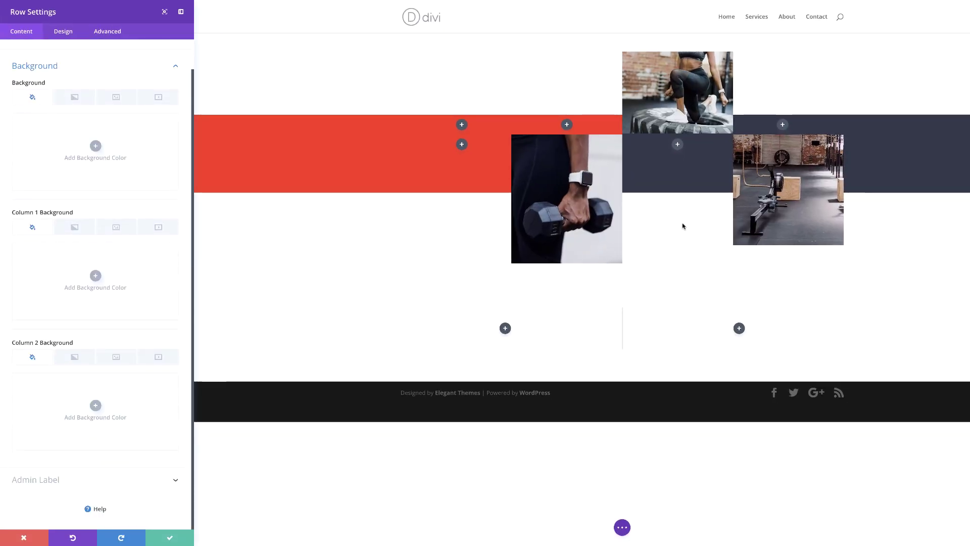
click(96, 276)
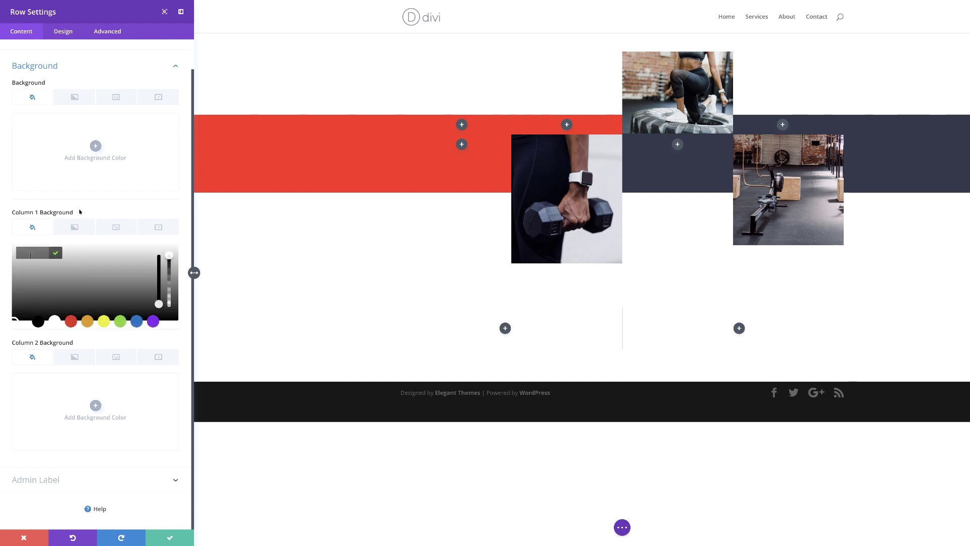
key(ctrl+v)
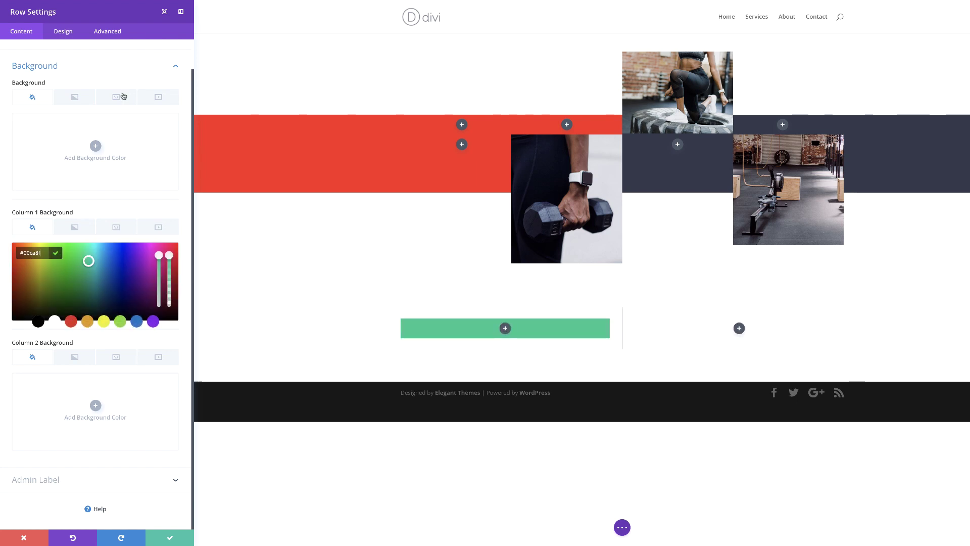
- Set the row to a 700px custom width with custom gutter width 4
click(63, 32)
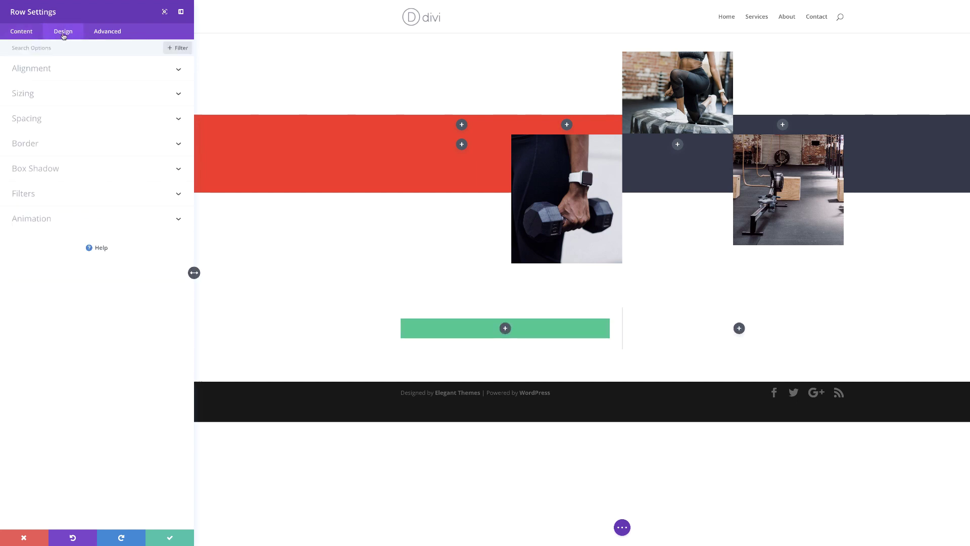
click(24, 97)
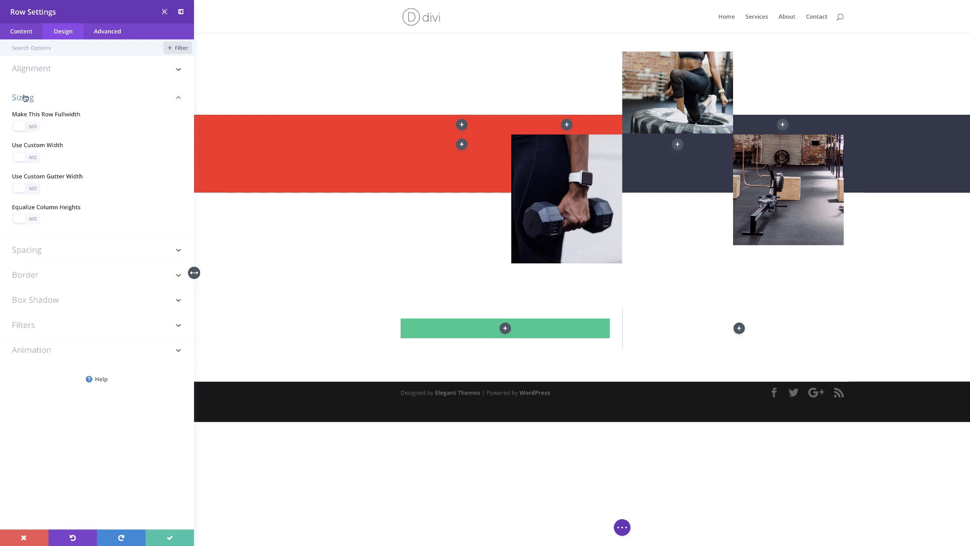
click(36, 158)
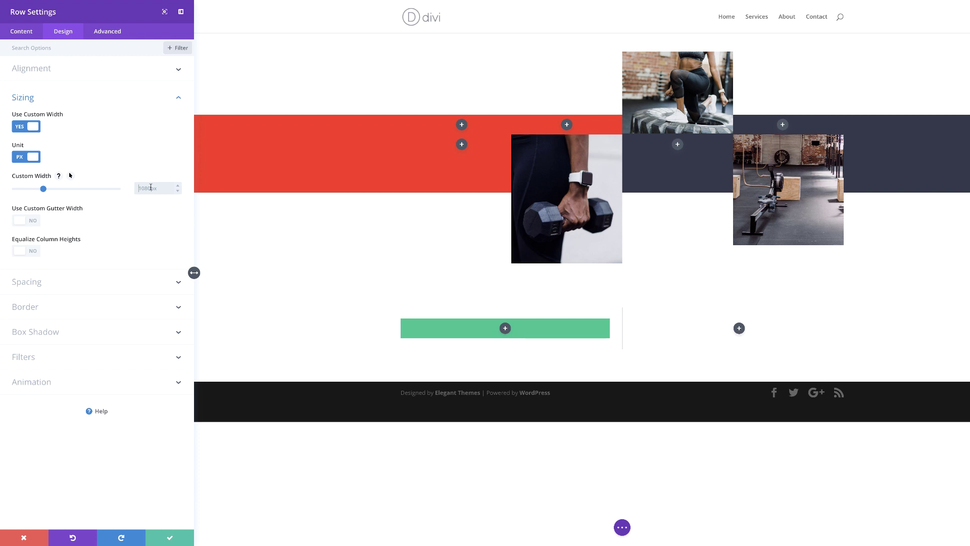
text(700)
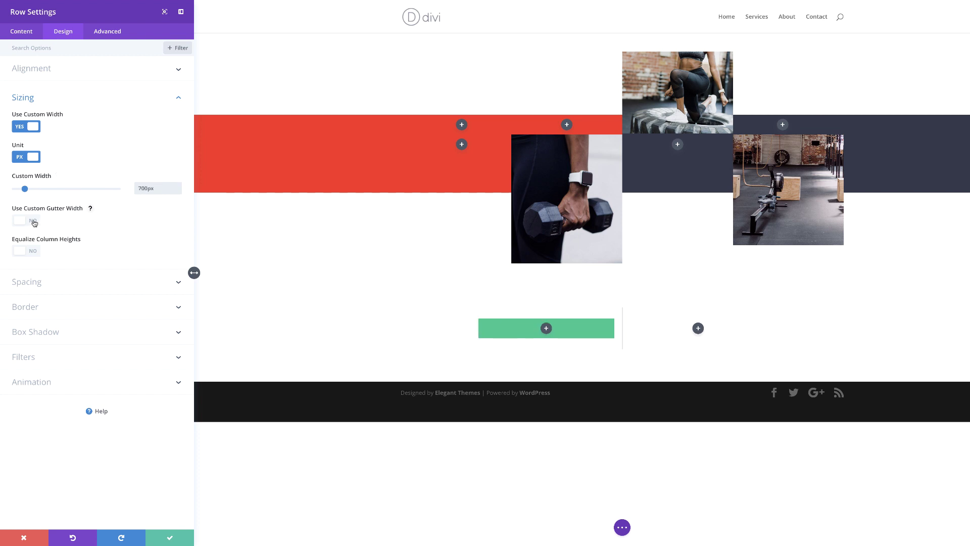
click(33, 223)
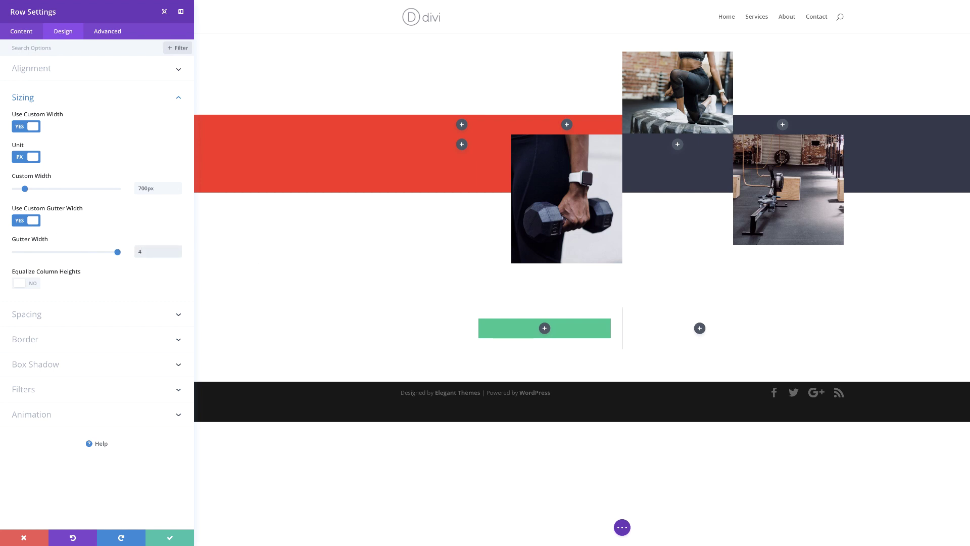
click(40, 314)
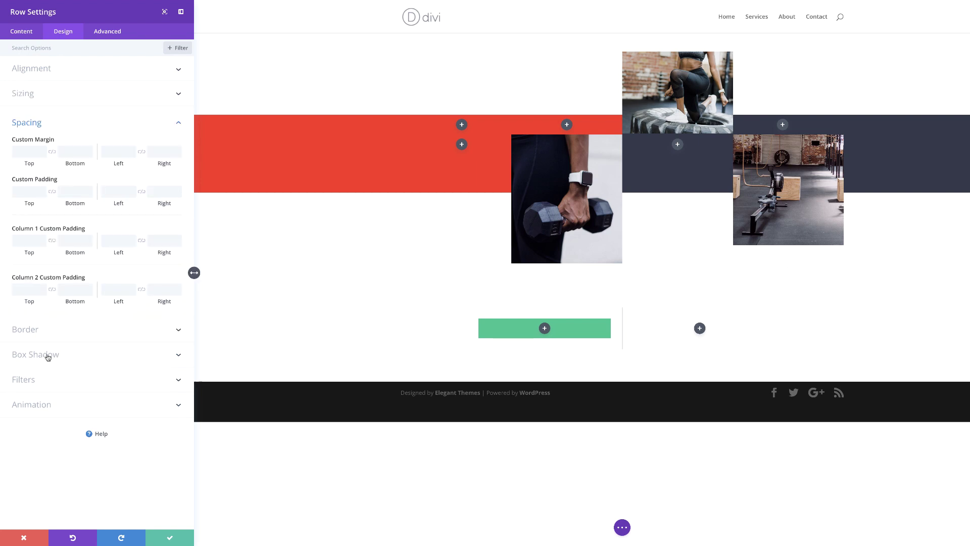
click(53, 355)
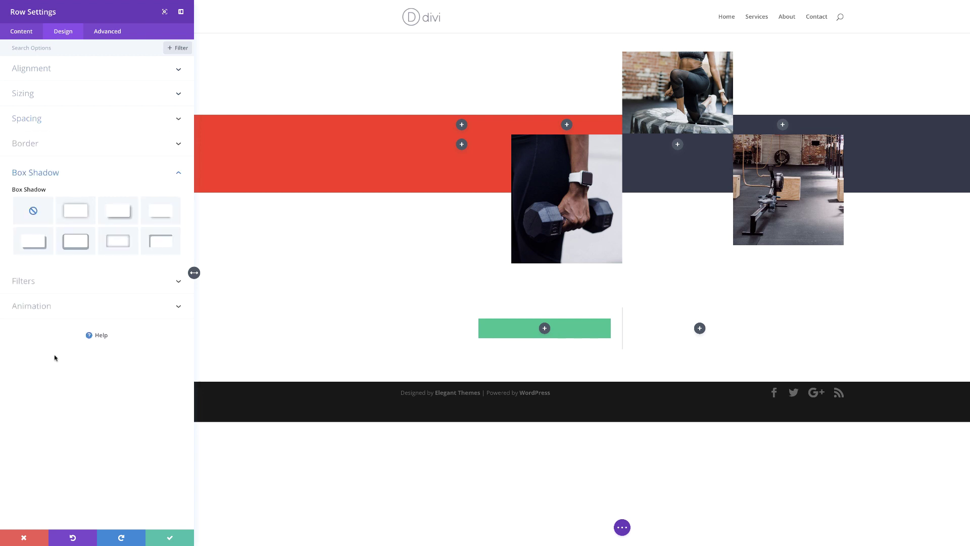
- Give the row a hard box shadow at -10px horizontal and vertical, light purple, and save it
click(37, 248)
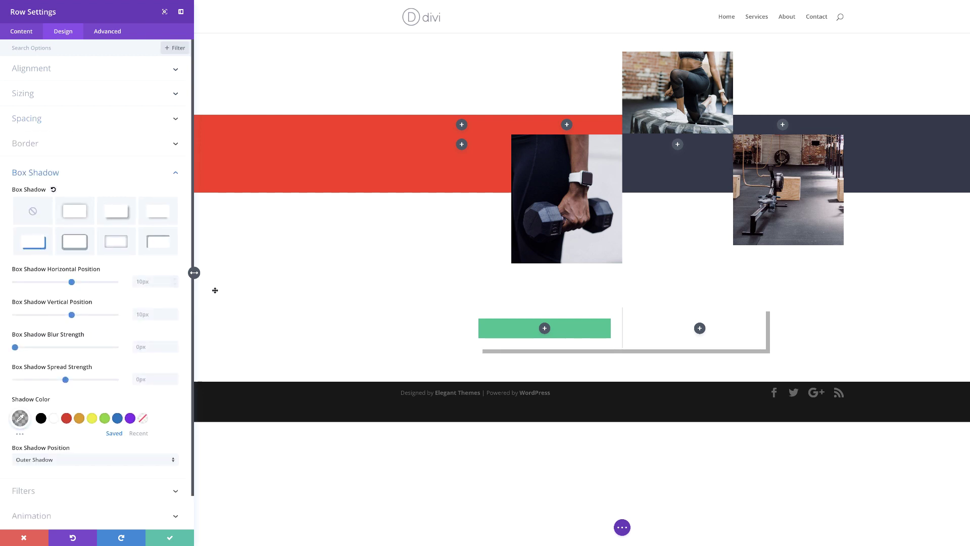
click(138, 281)
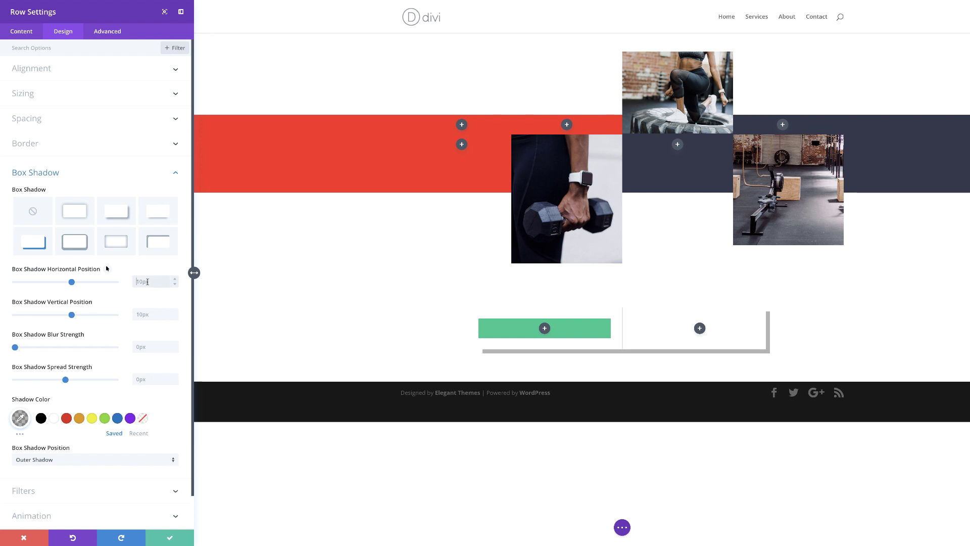
text(-)
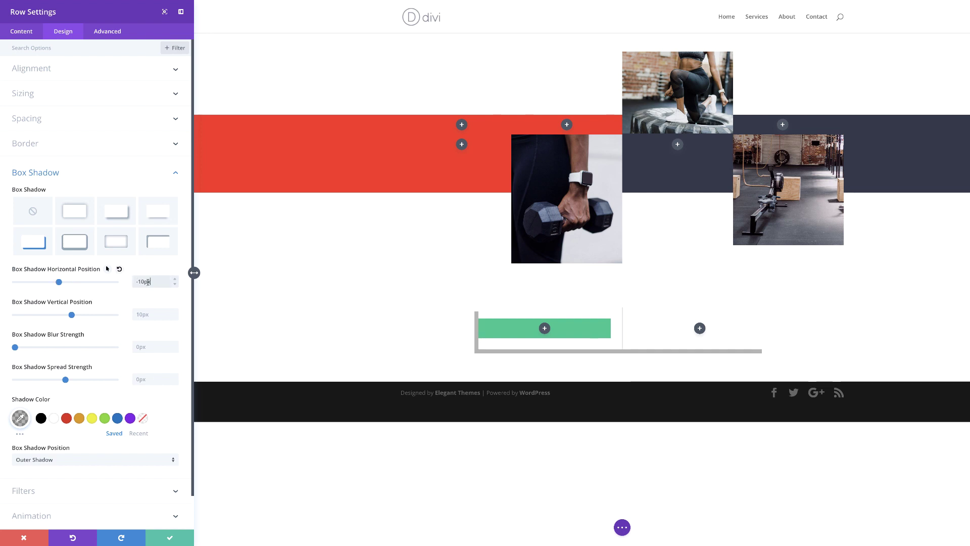
click(138, 315)
text(-)
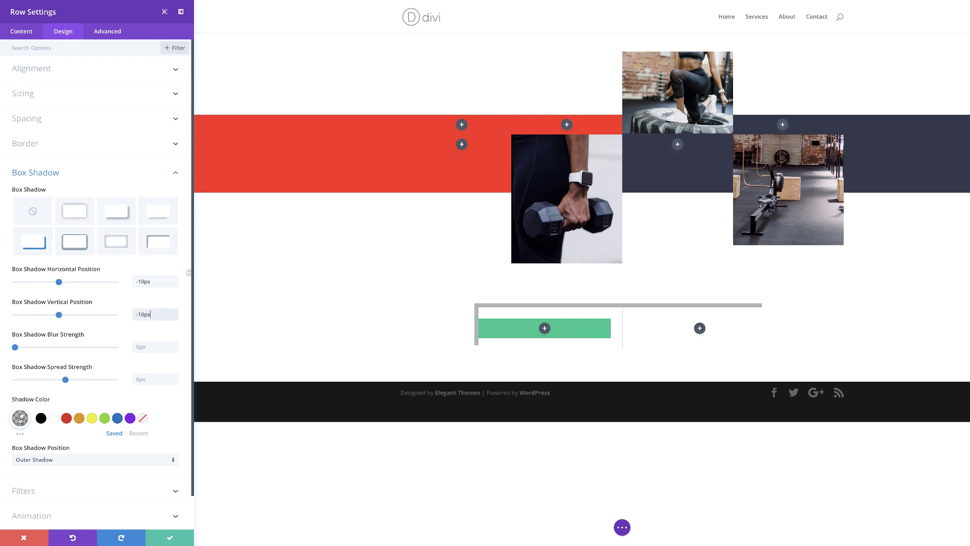
click(20, 418)
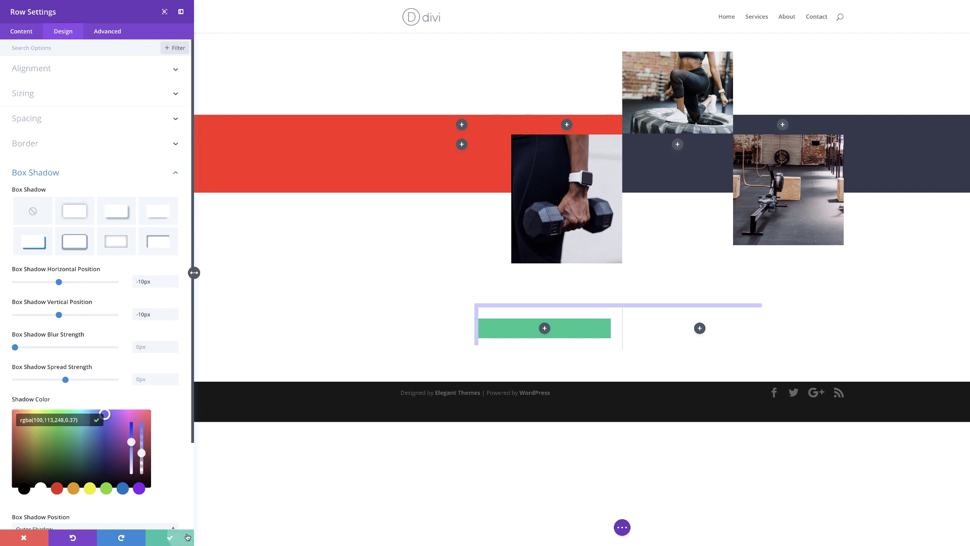
click(170, 537)
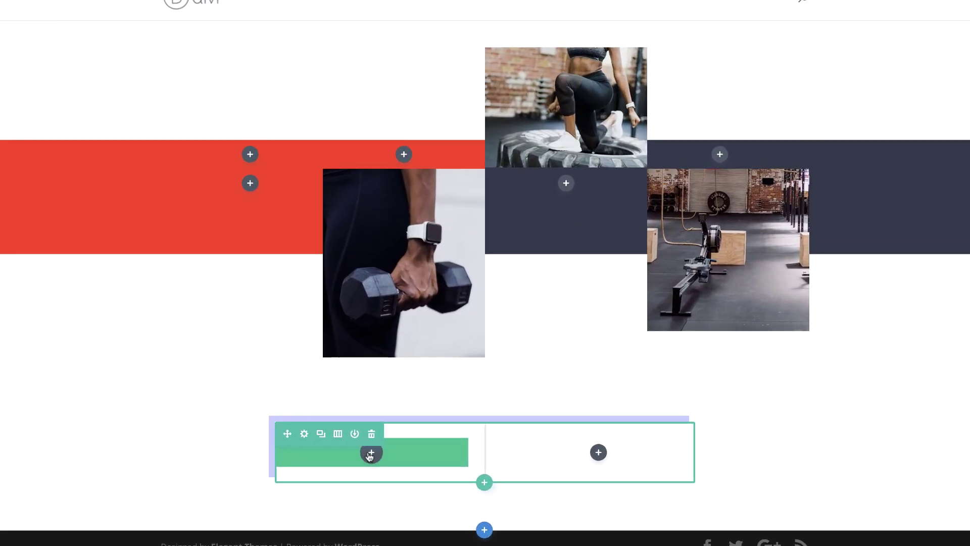
- Insert a Text module into the empty left column
click(372, 454)
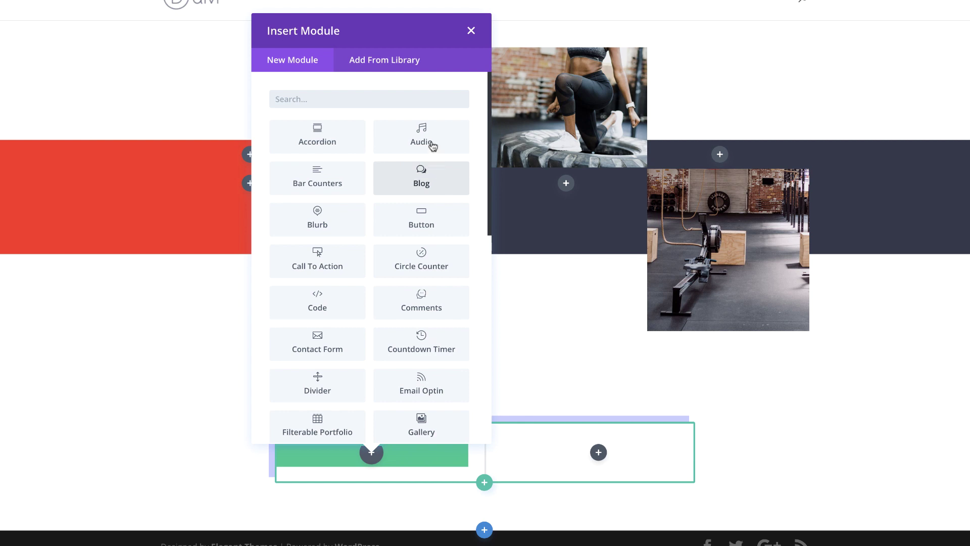
text(text)
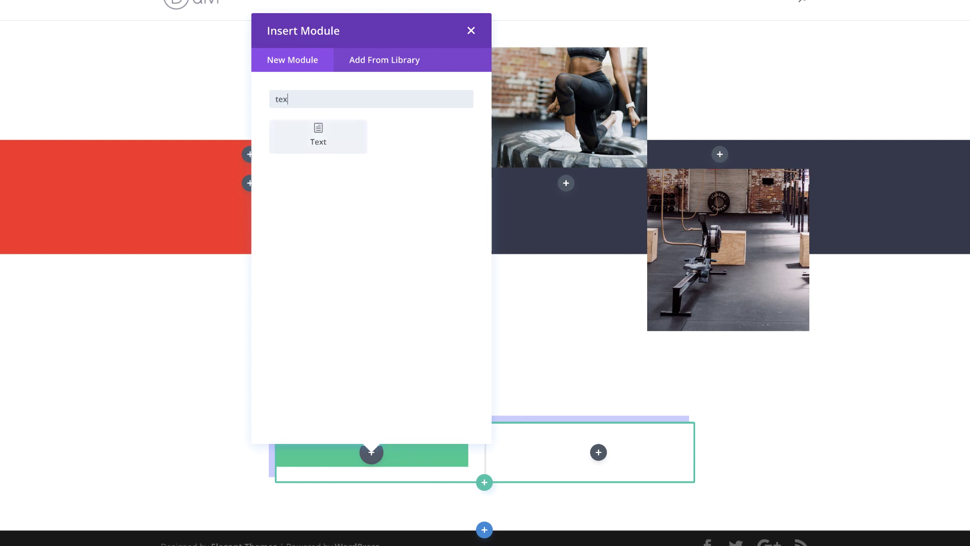
click(319, 144)
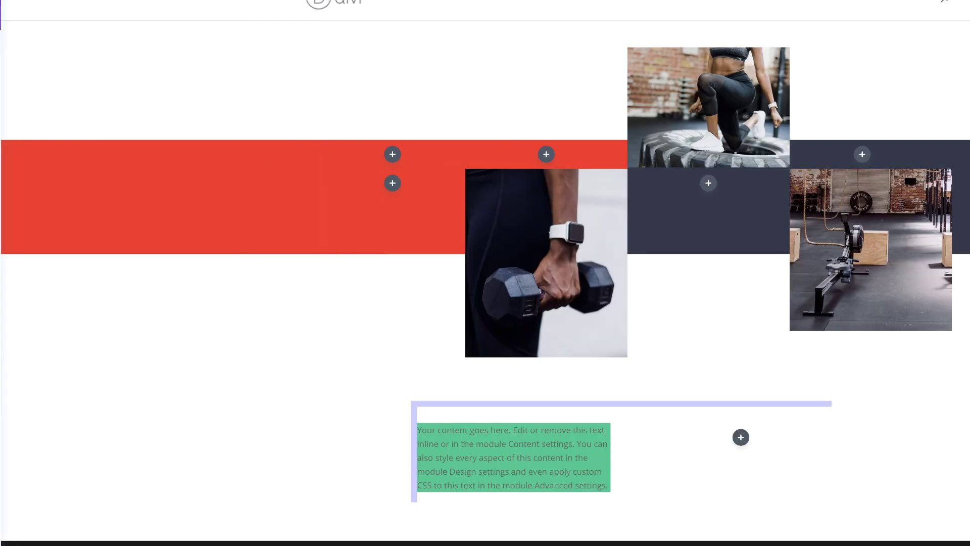
- Replace the placeholder text with 'About Us' and format it as Heading 1
drag(1, 167, 106, 211)
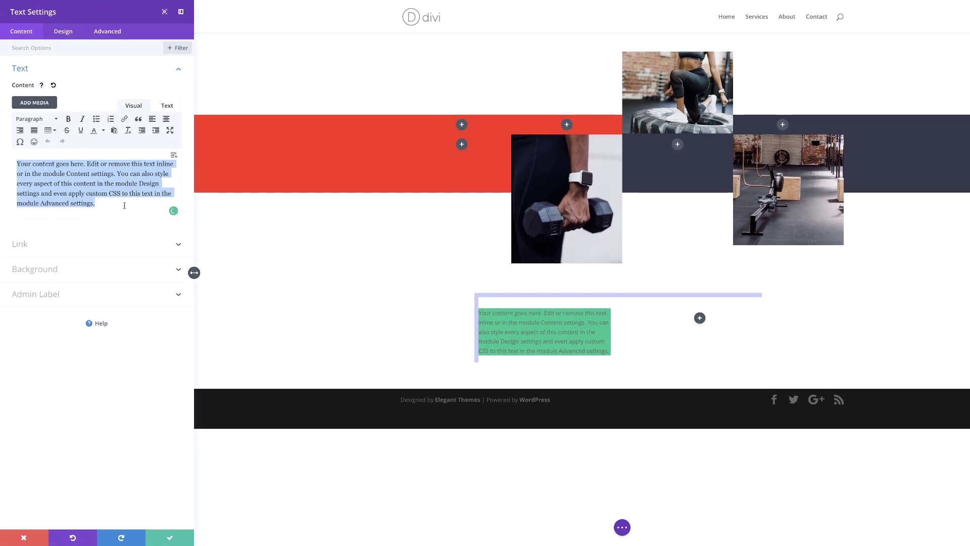
text(About Us)
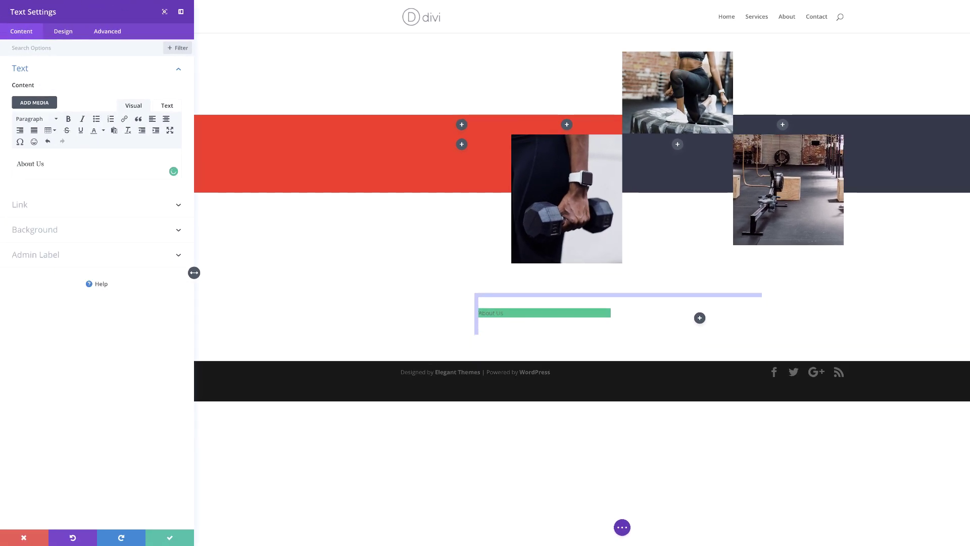
drag(45, 163, 12, 162)
click(49, 120)
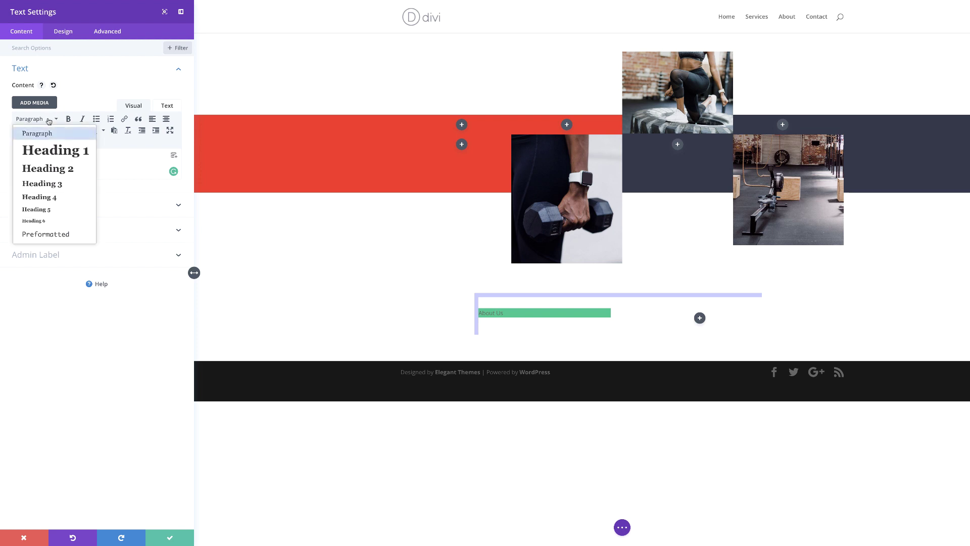
click(65, 152)
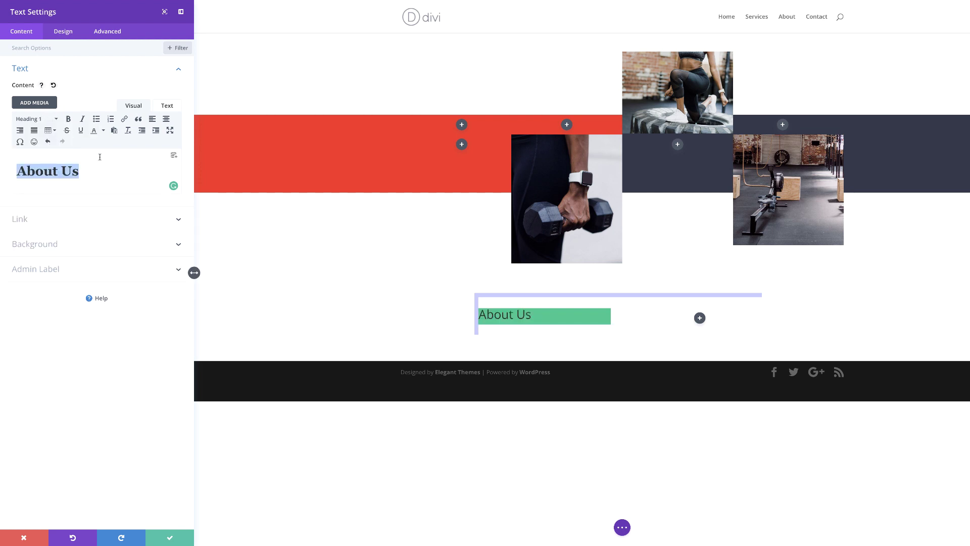
- Set the heading font to Fira Sans Condensed Ultra Bold, uppercase and centred
click(64, 32)
click(52, 96)
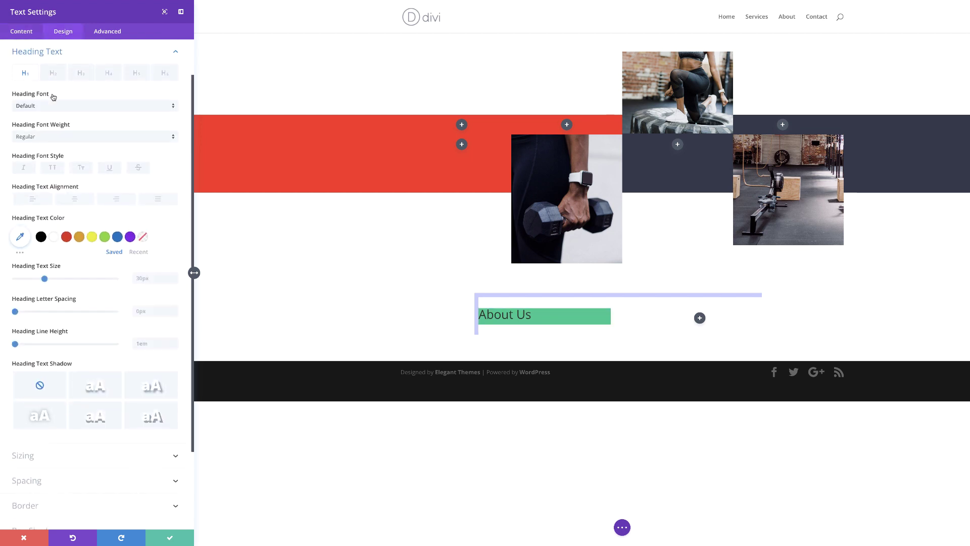
click(38, 106)
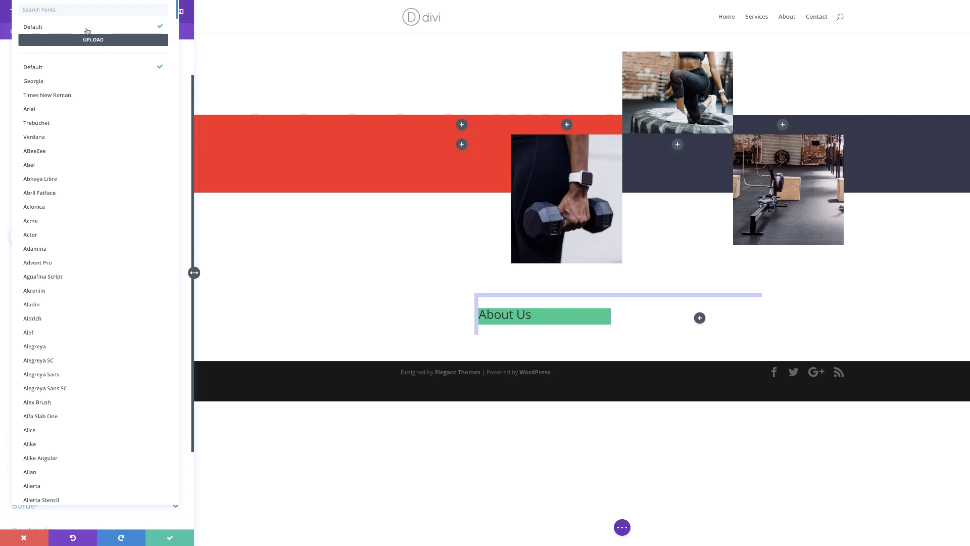
text(fira)
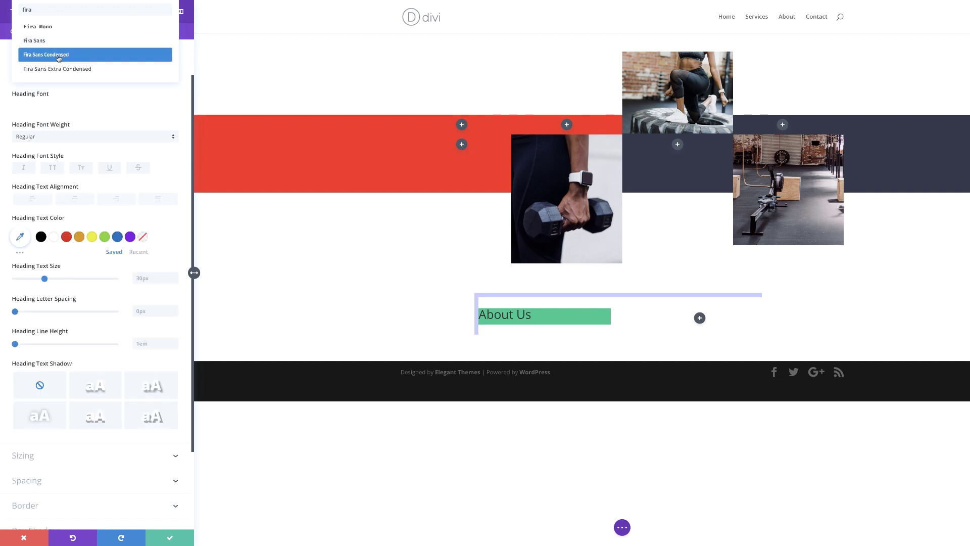
click(57, 57)
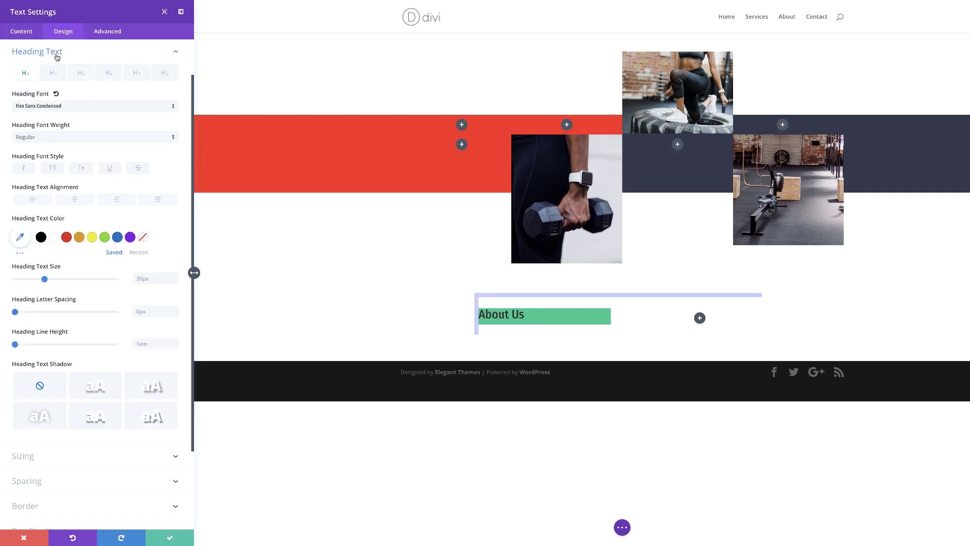
click(56, 139)
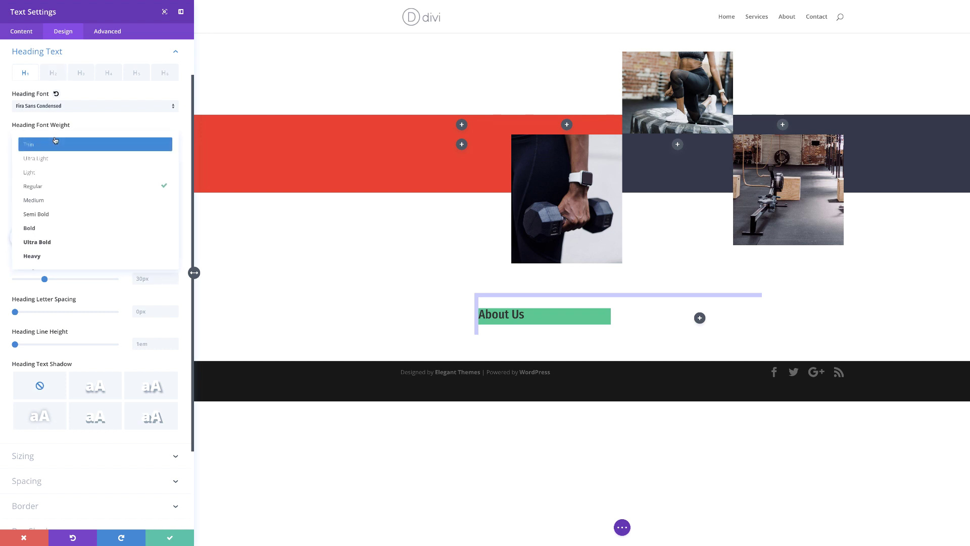
click(56, 244)
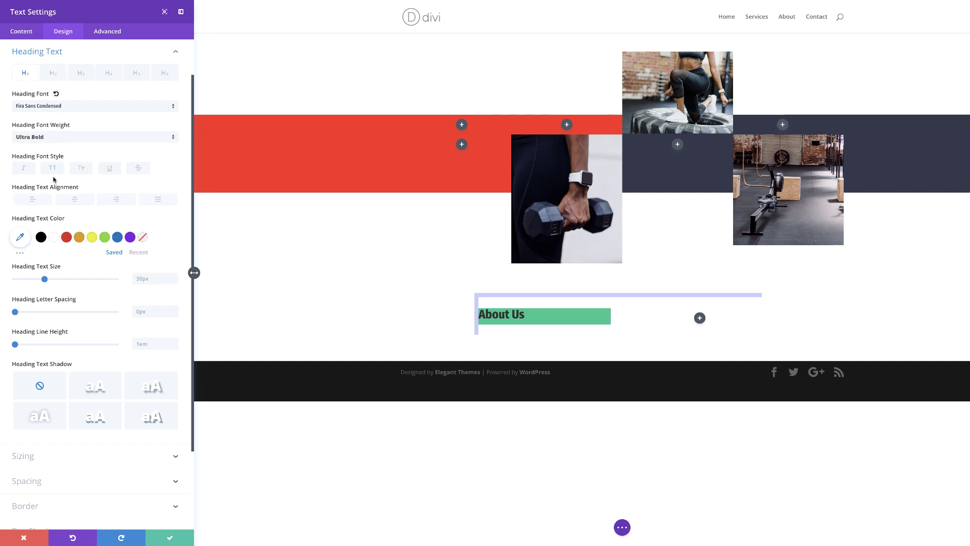
click(53, 169)
click(76, 201)
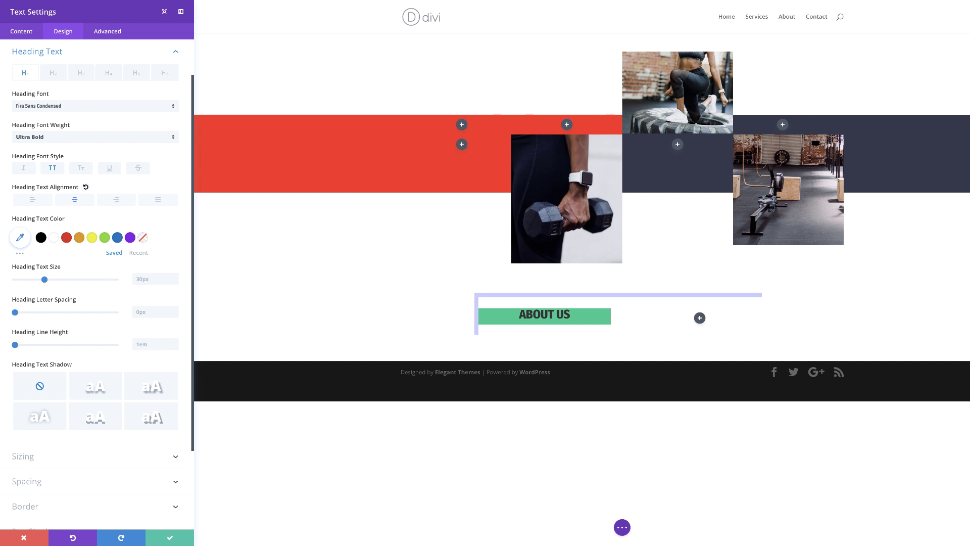
- Colour the heading navy #0f135d at 100px size with 10px letter spacing
click(20, 238)
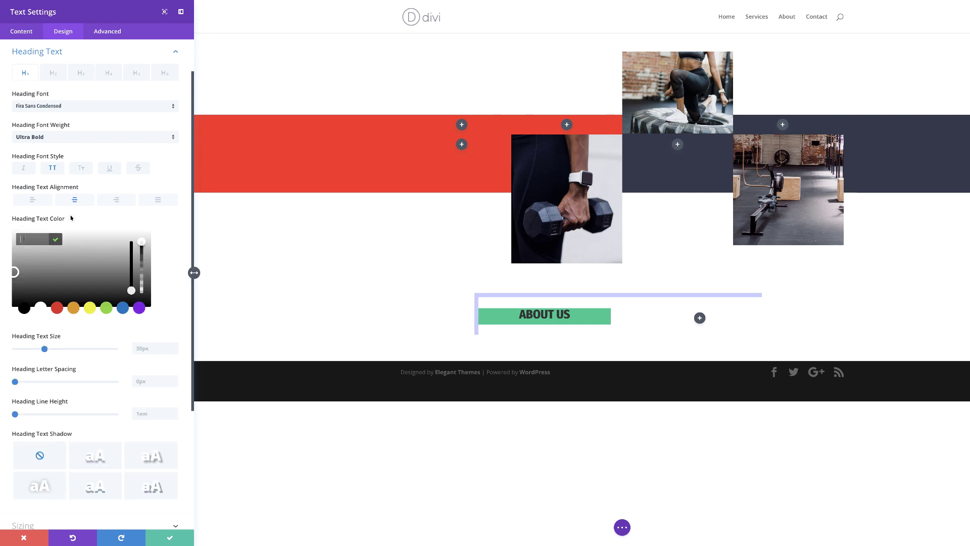
text(#0f135d)
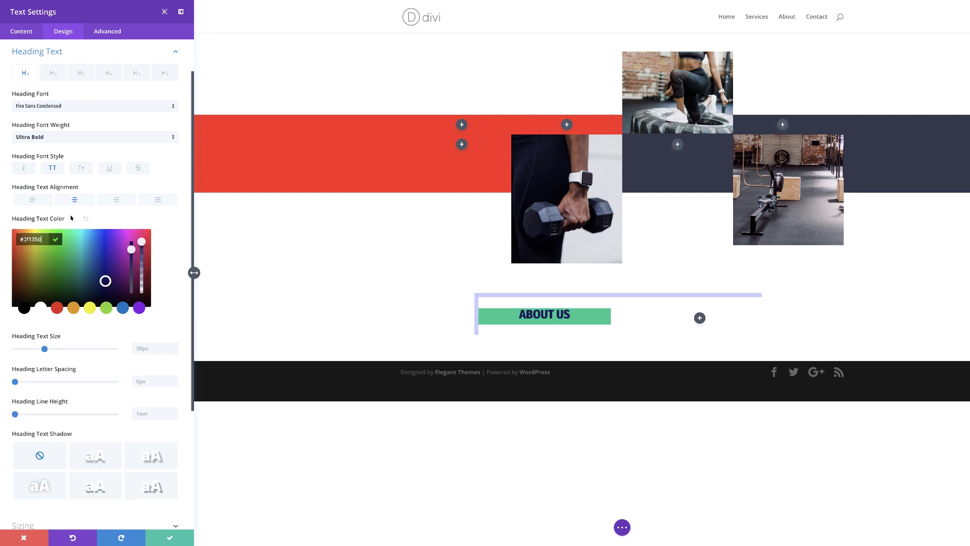
click(146, 348)
click(148, 281)
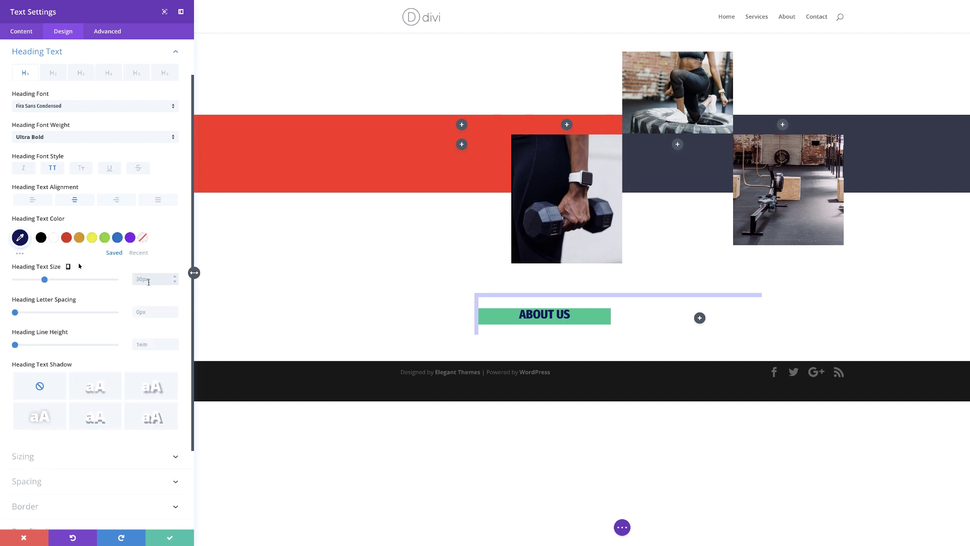
text(100)
click(154, 311)
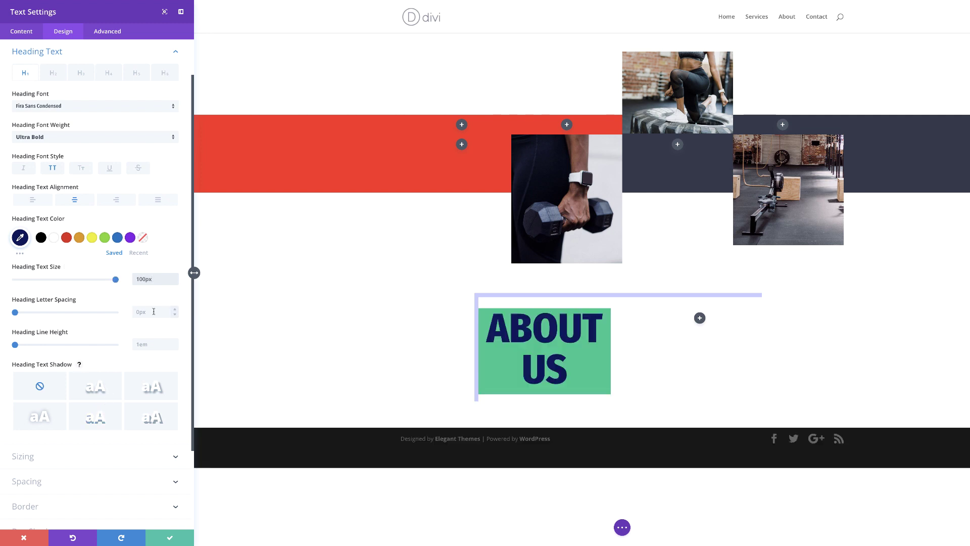
text(10)
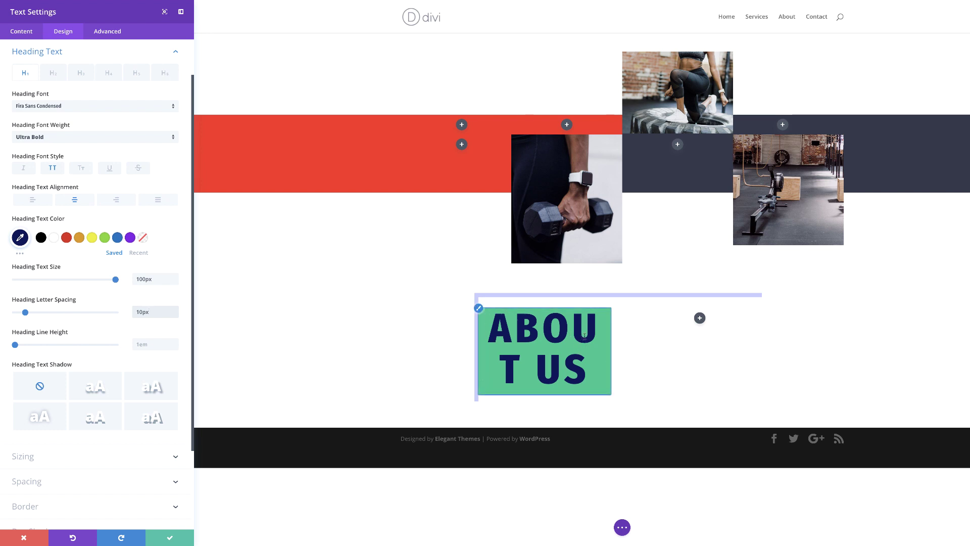
- Set the About Us module width to 600px
click(31, 458)
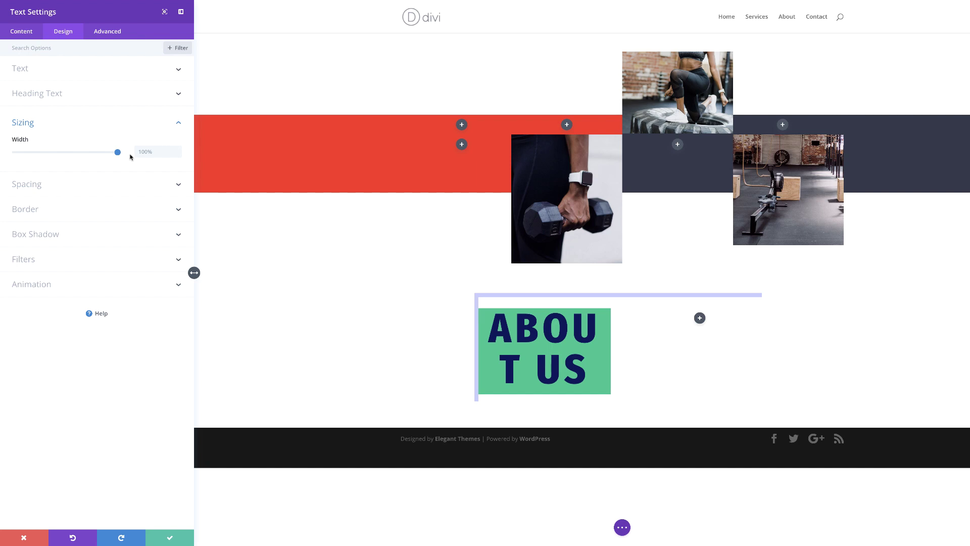
click(140, 152)
text(600)
click(47, 139)
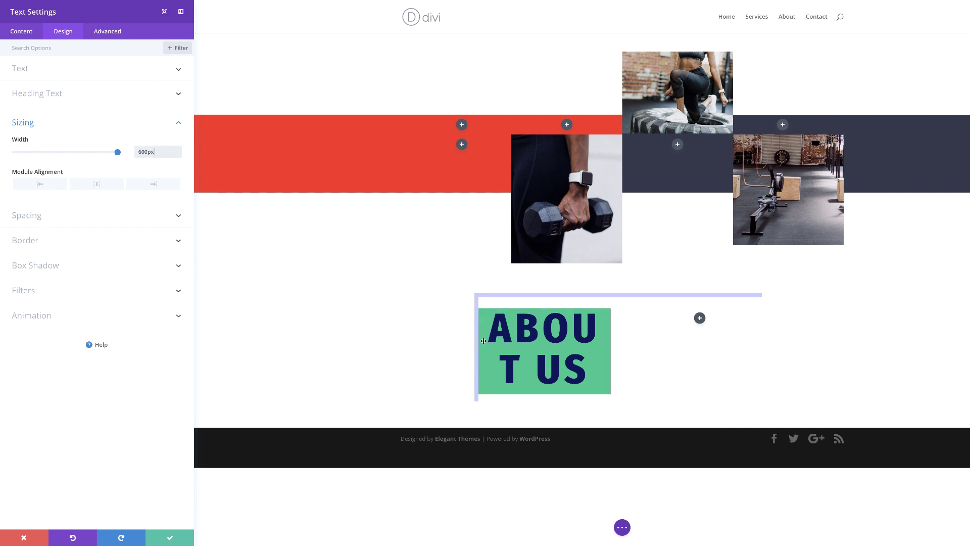
- Give the module -100px left and right custom margins
click(30, 216)
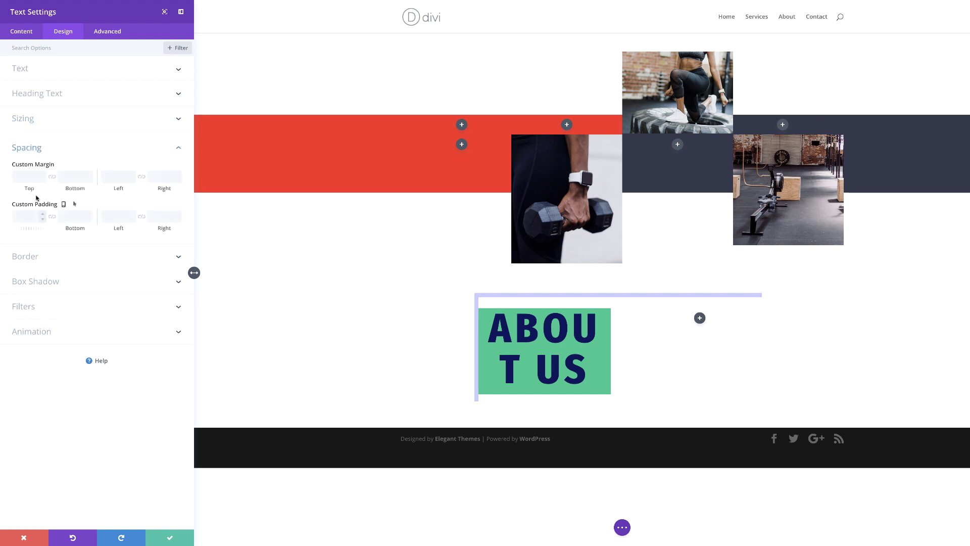
click(110, 178)
text(-100px)
click(160, 176)
text(-100px)
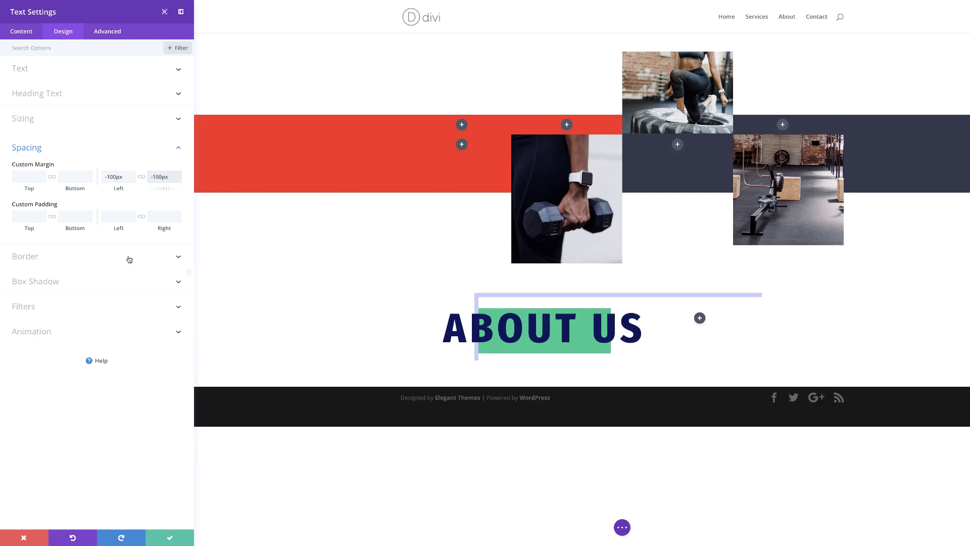
- Set all of the module's custom padding to 0px
click(26, 216)
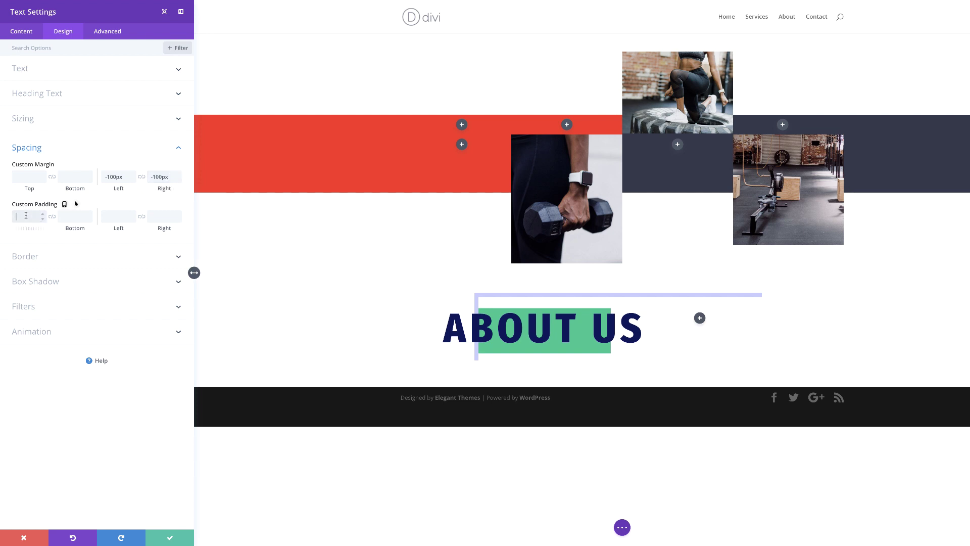
text(0px)
click(52, 216)
click(119, 217)
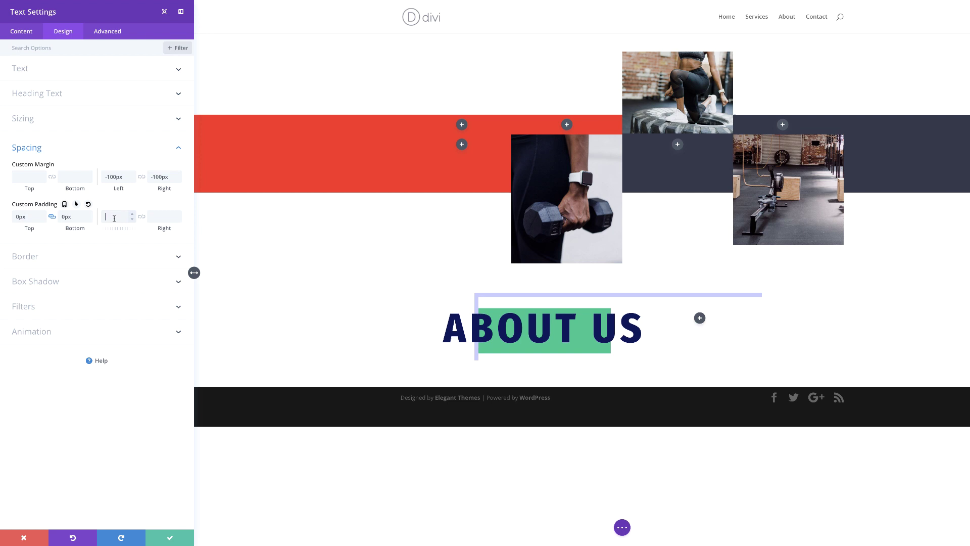
click(142, 217)
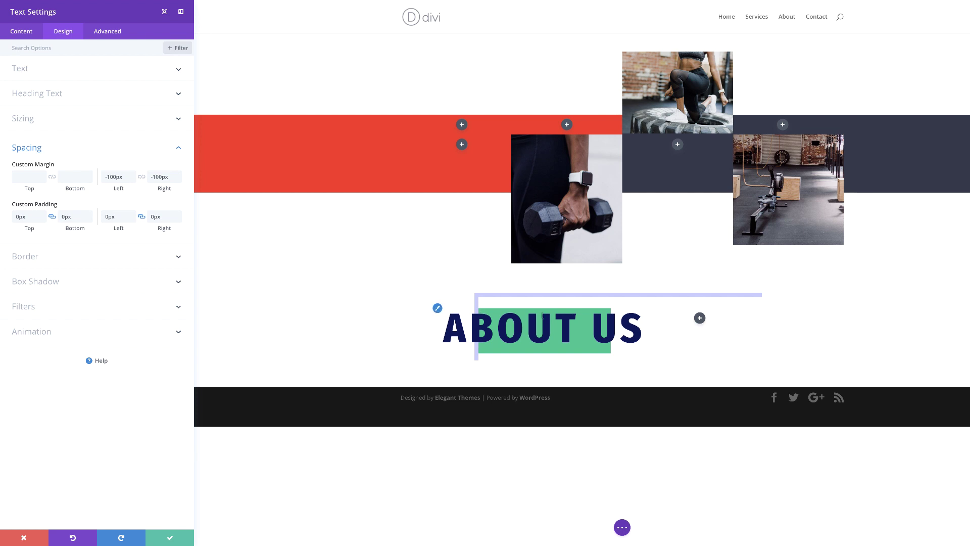
- Save the text module and insert a Divider module into the empty right column
click(169, 537)
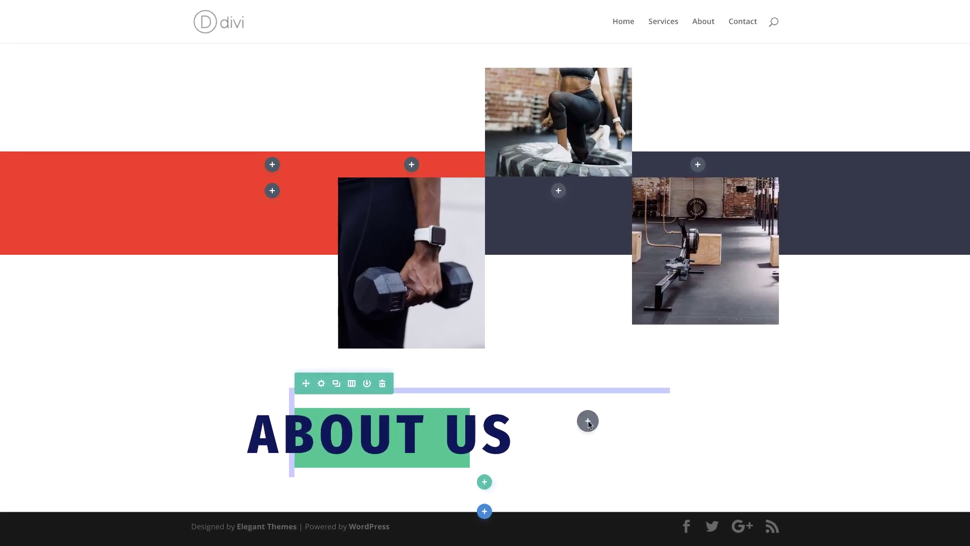
click(603, 318)
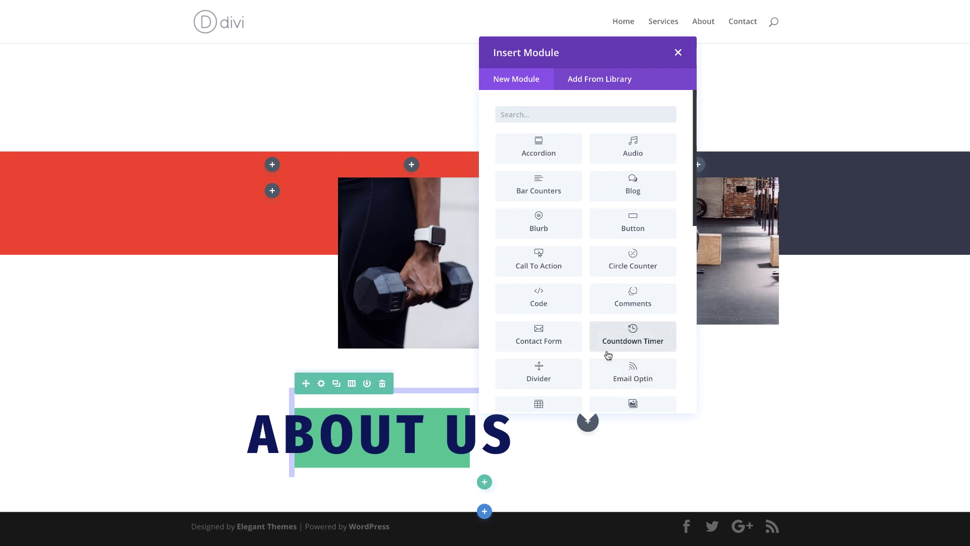
click(555, 373)
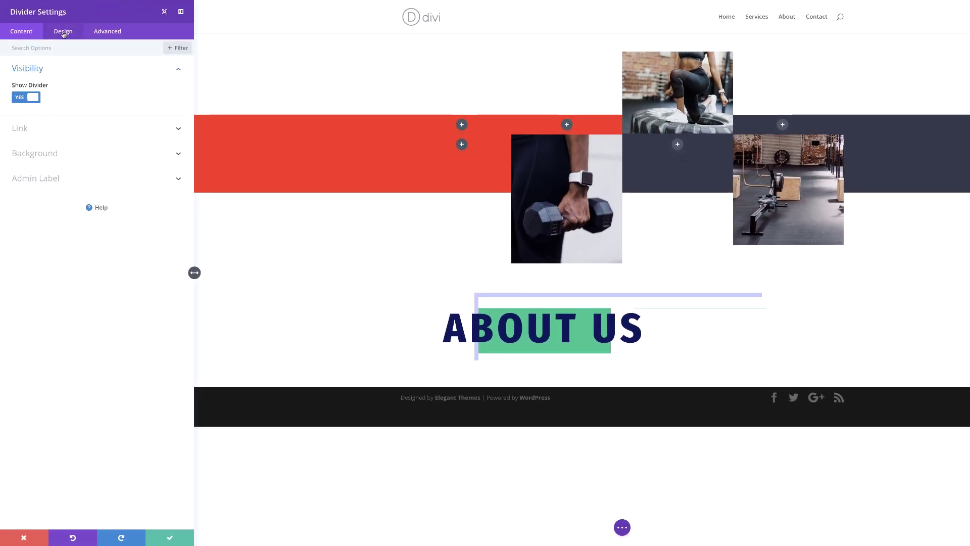
- Make the divider navy #0f135d with 12px weight and 150% width
click(64, 34)
click(26, 71)
click(28, 102)
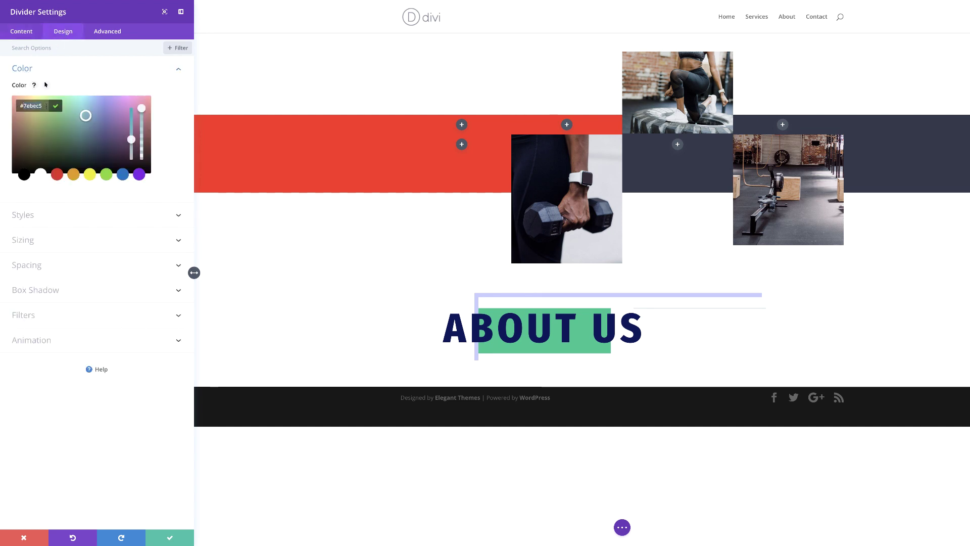
text(#0f135d)
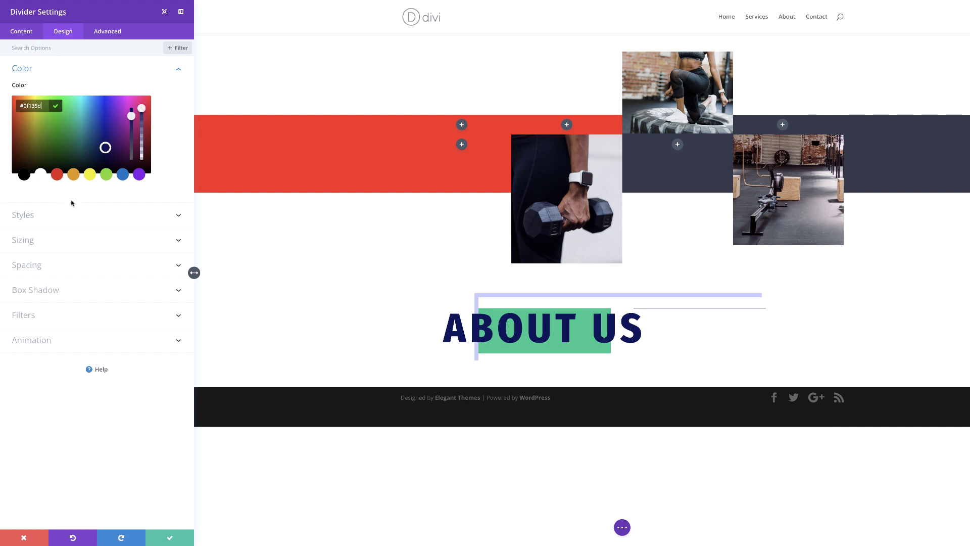
click(35, 241)
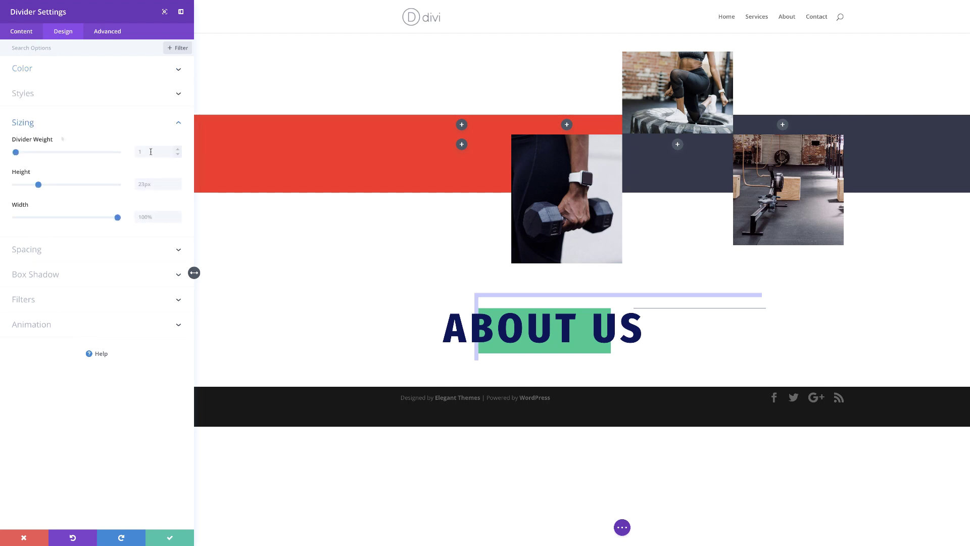
click(150, 152)
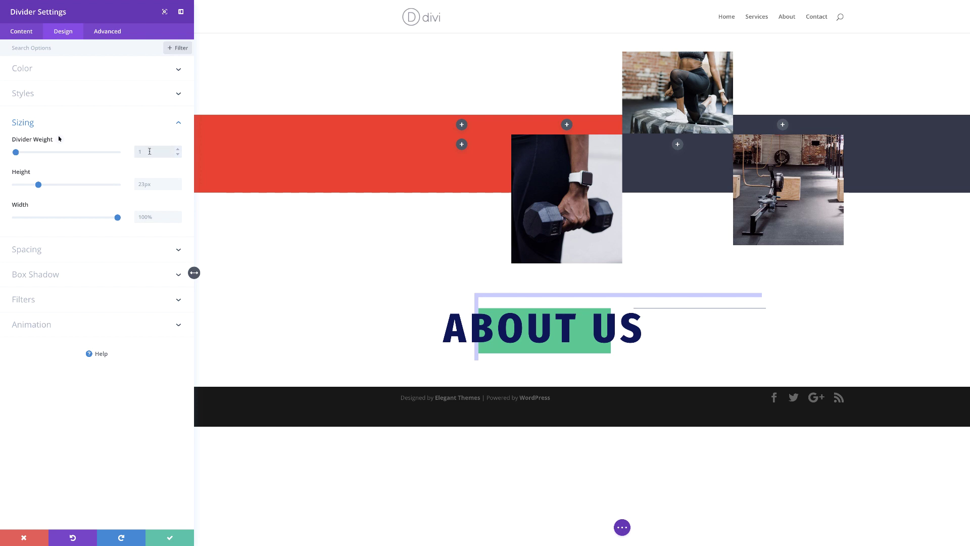
text(2)
click(153, 217)
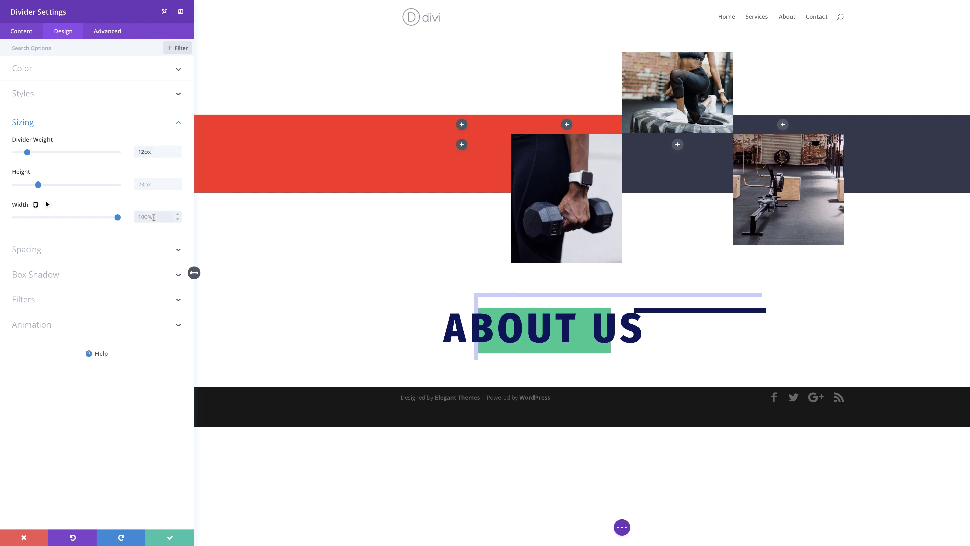
text(1%)
text(50)
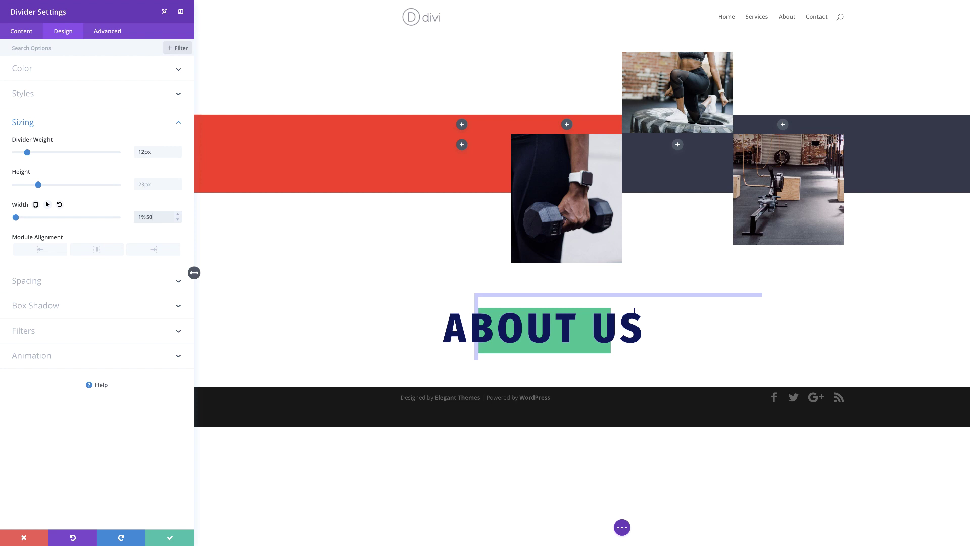
- Give the divider a 15px top margin and linked -25% side margins, then save
click(41, 282)
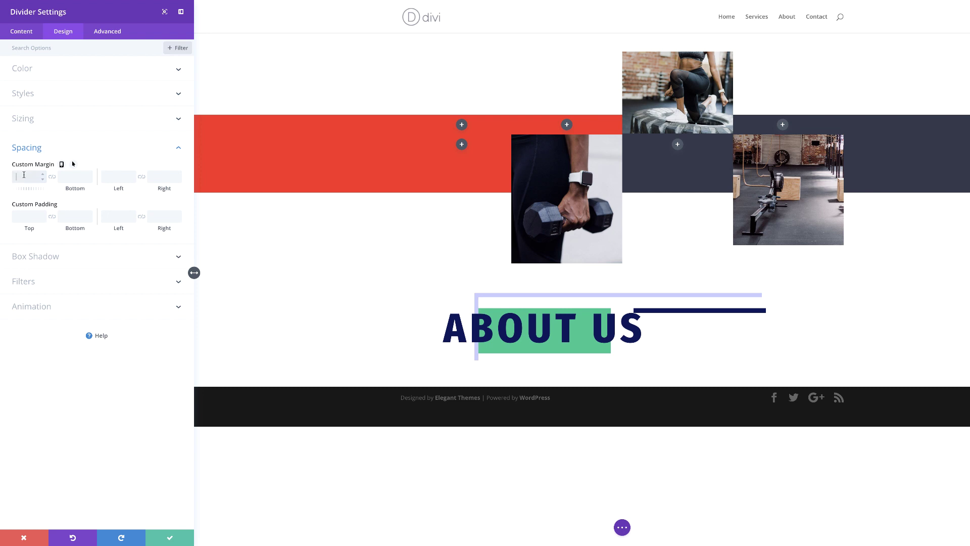
text(15px)
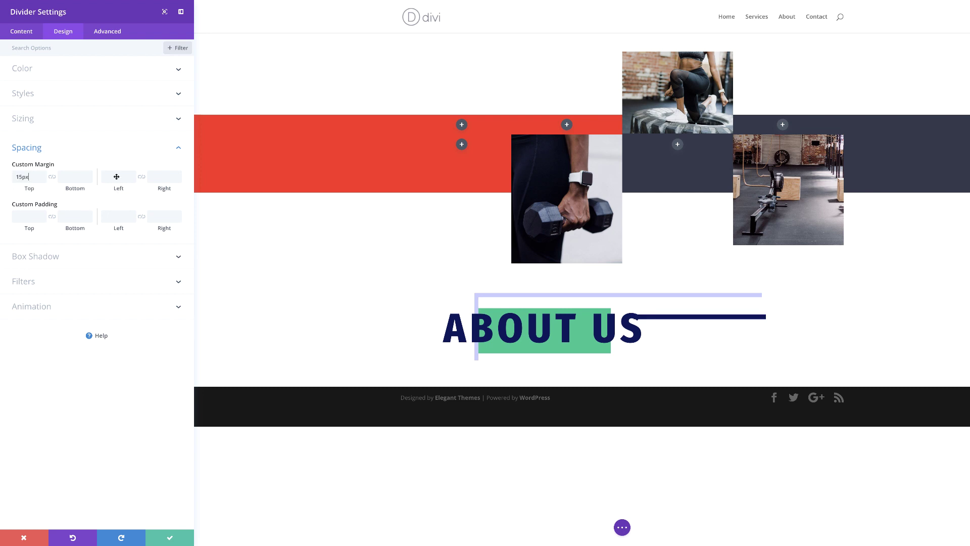
click(113, 177)
text(-25%)
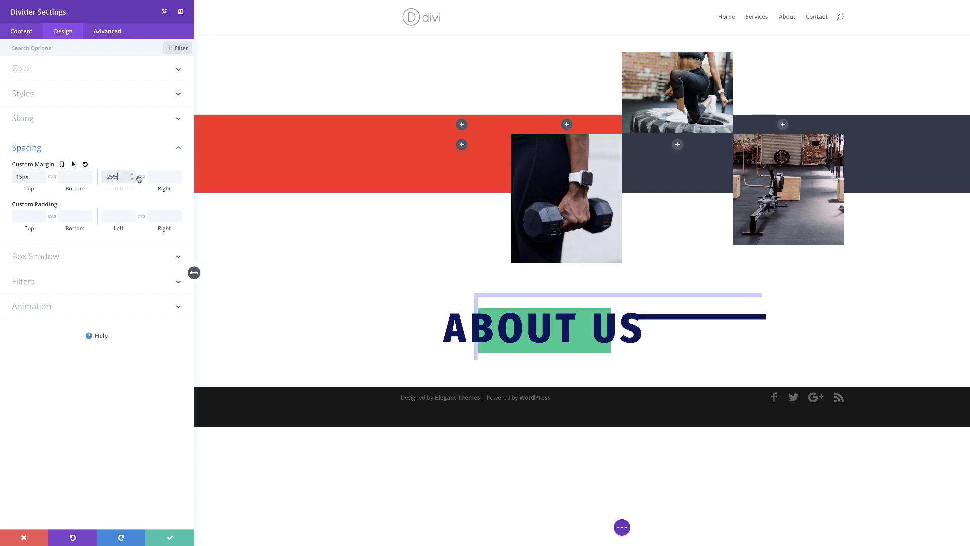
click(142, 176)
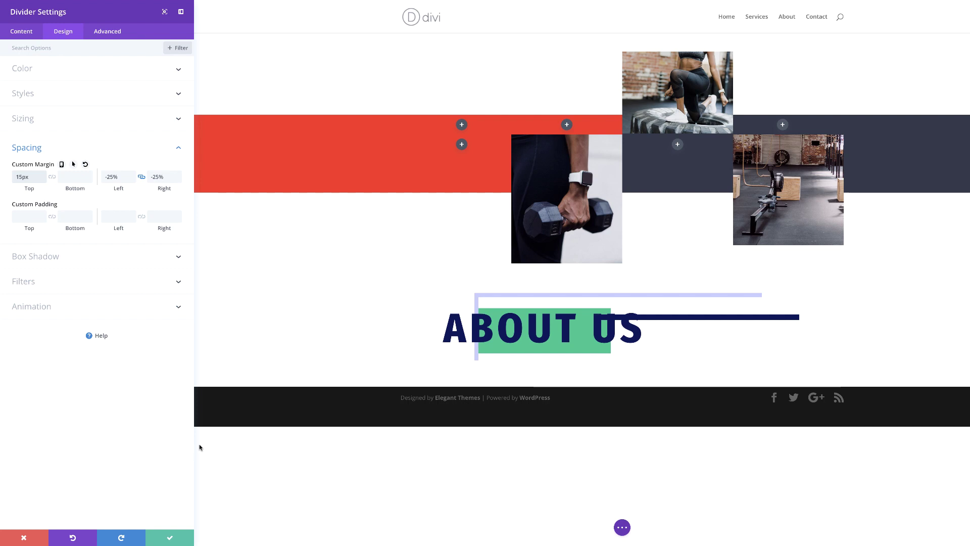
click(169, 539)
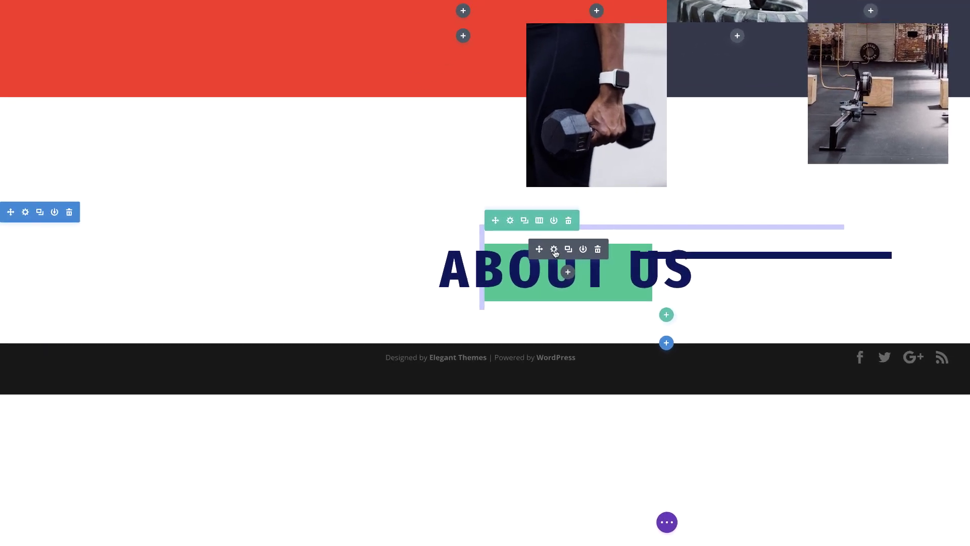
- Set the ABOUT US text module's custom top margin to 40px and save
click(580, 236)
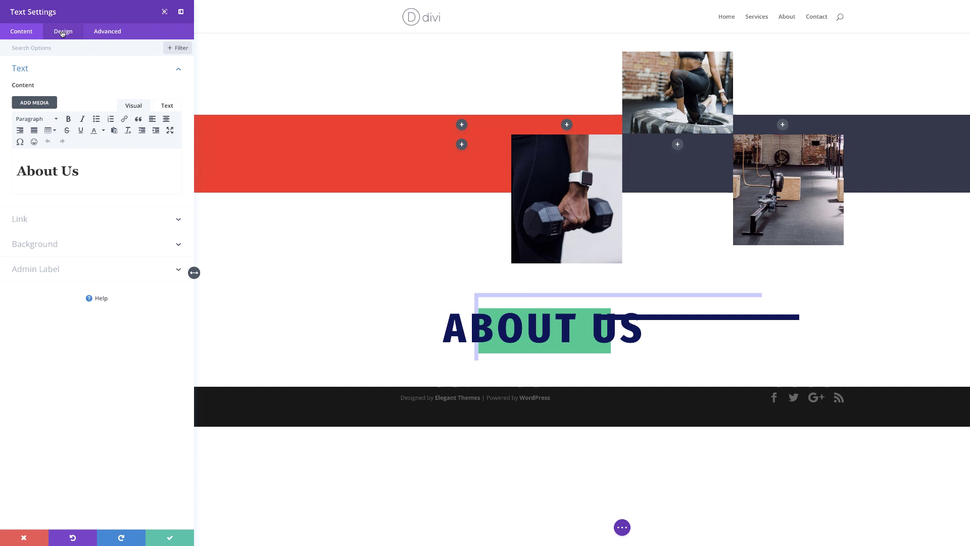
click(63, 32)
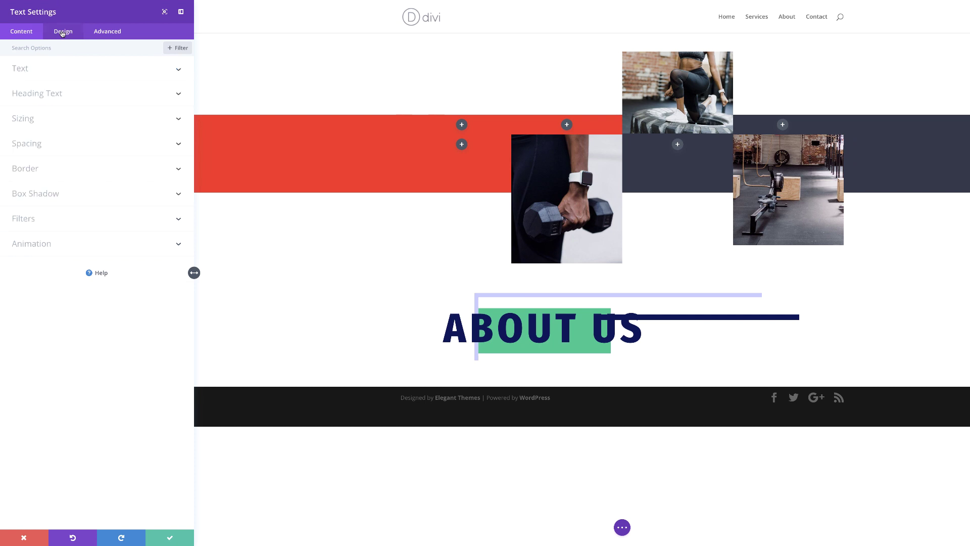
click(34, 144)
click(25, 176)
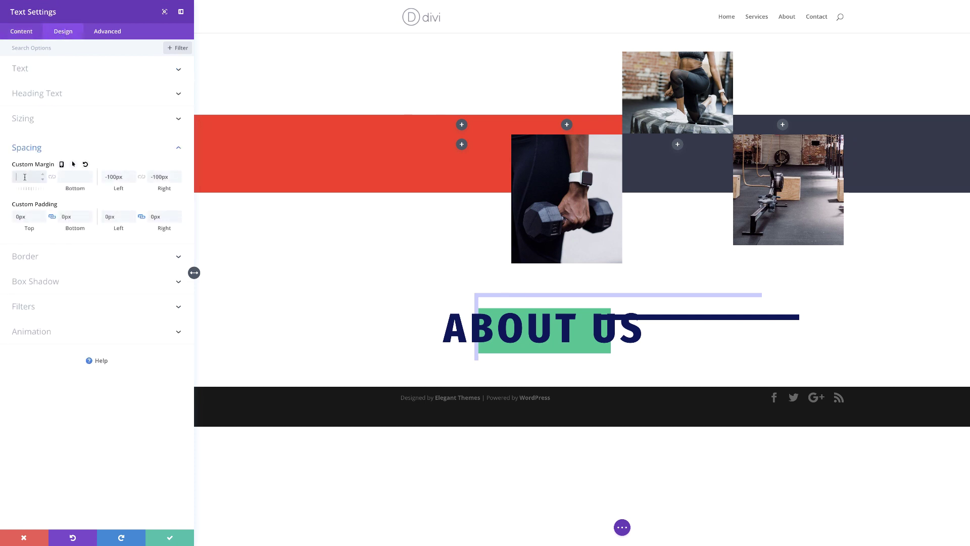
text(40px)
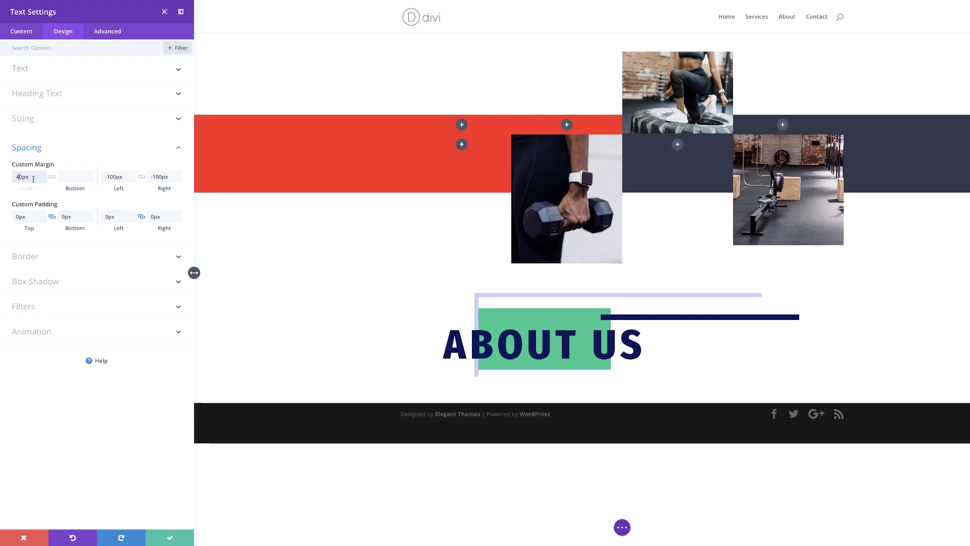
double_click(23, 177)
click(173, 538)
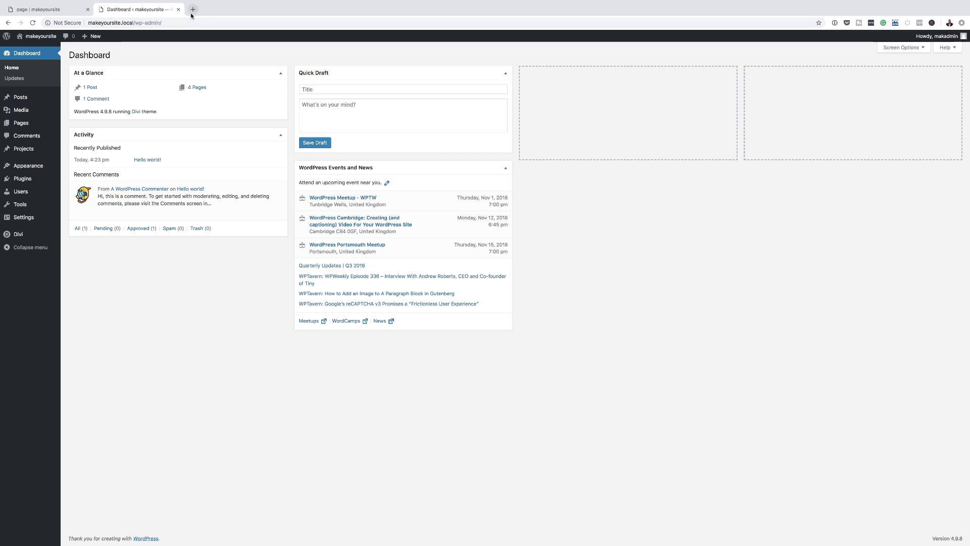
- Add a new page named 'soccer', enable the Divi Builder and launch the Visual Builder
mouse_move(22, 123)
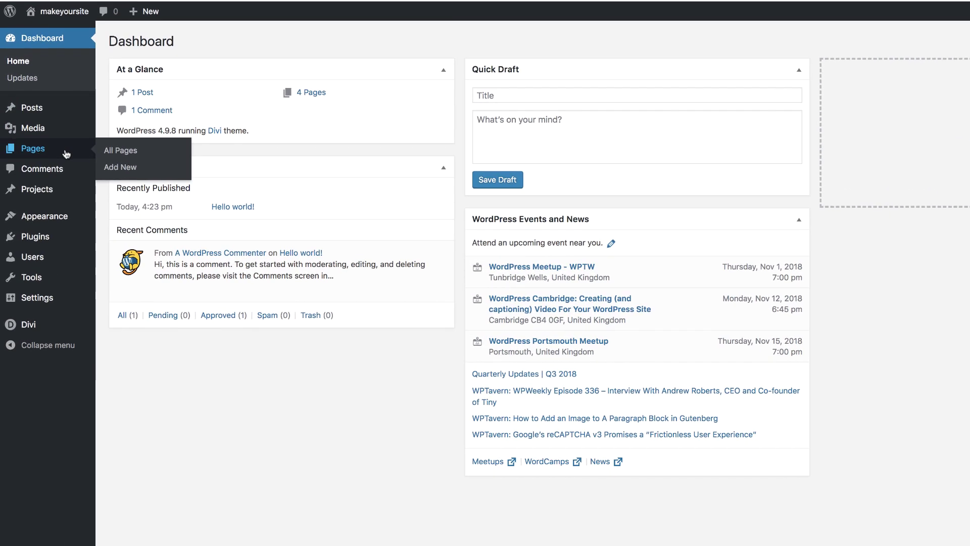
click(126, 172)
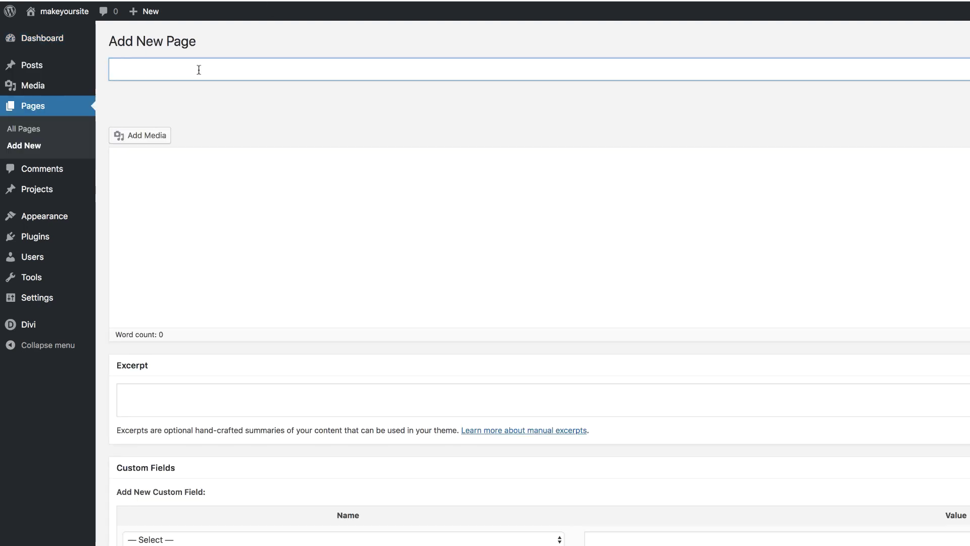
text(soccer)
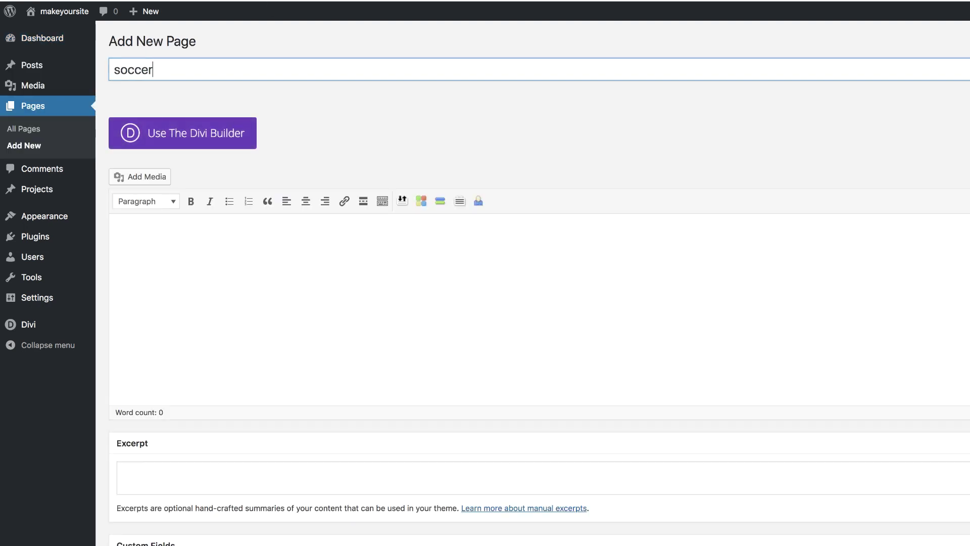
click(214, 134)
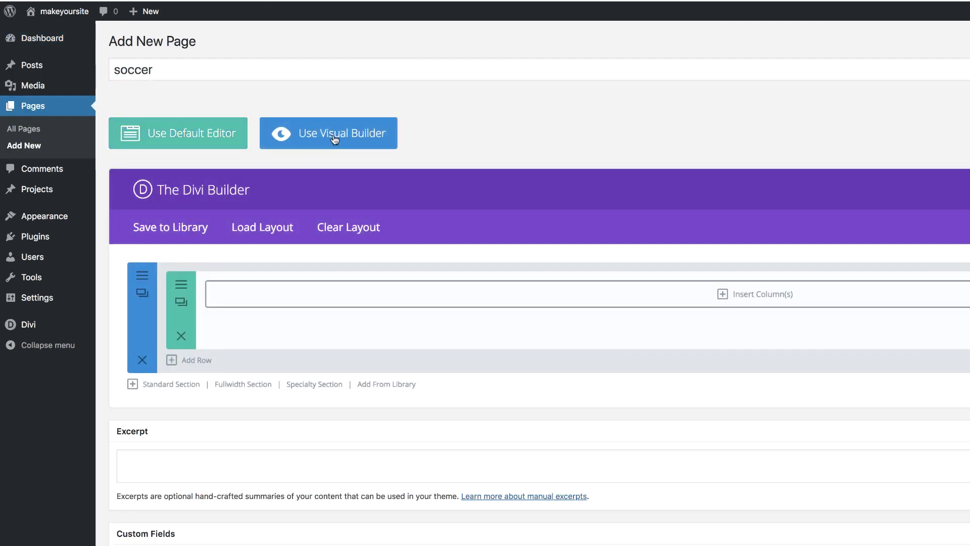
click(334, 139)
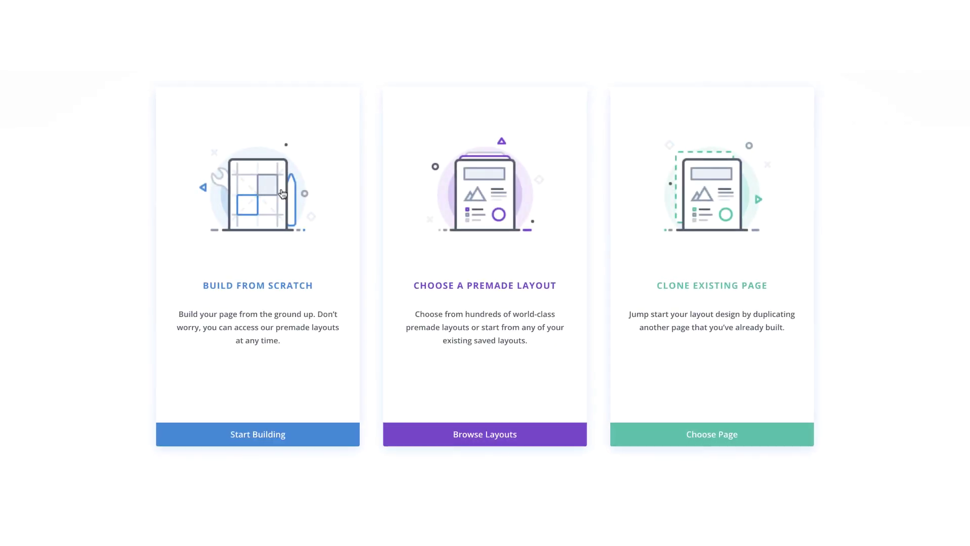
- Search premade layouts for 'soccer' and import the Soccer Club Landing Page layout
click(487, 289)
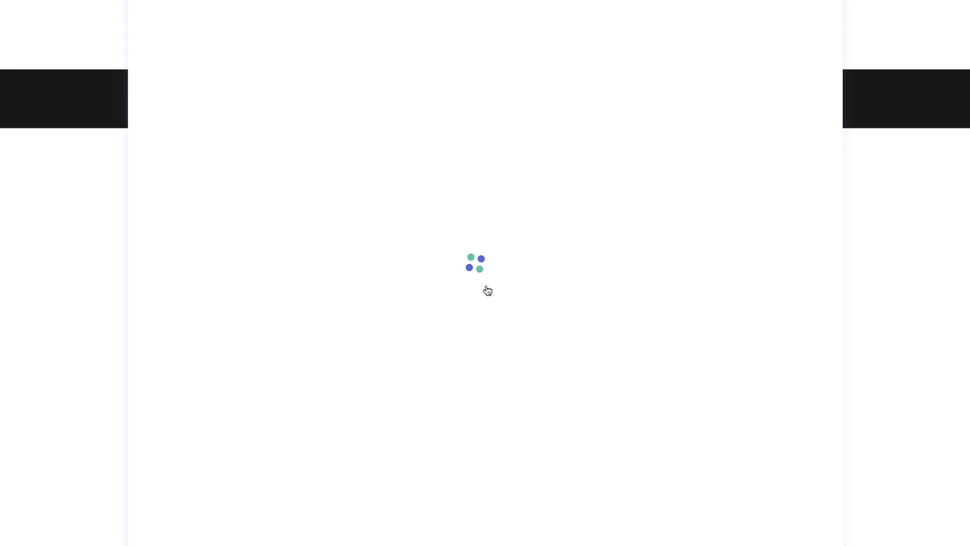
click(340, 108)
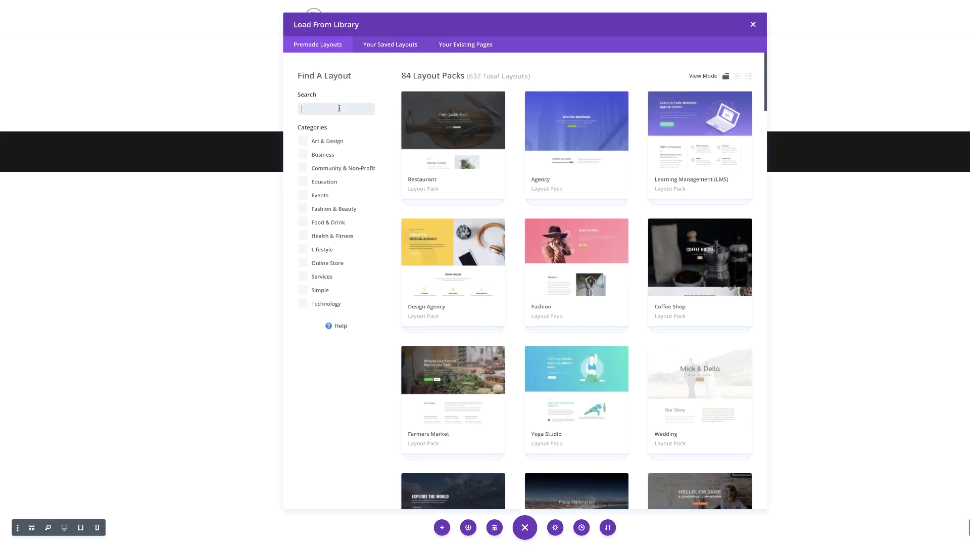
text(soccer)
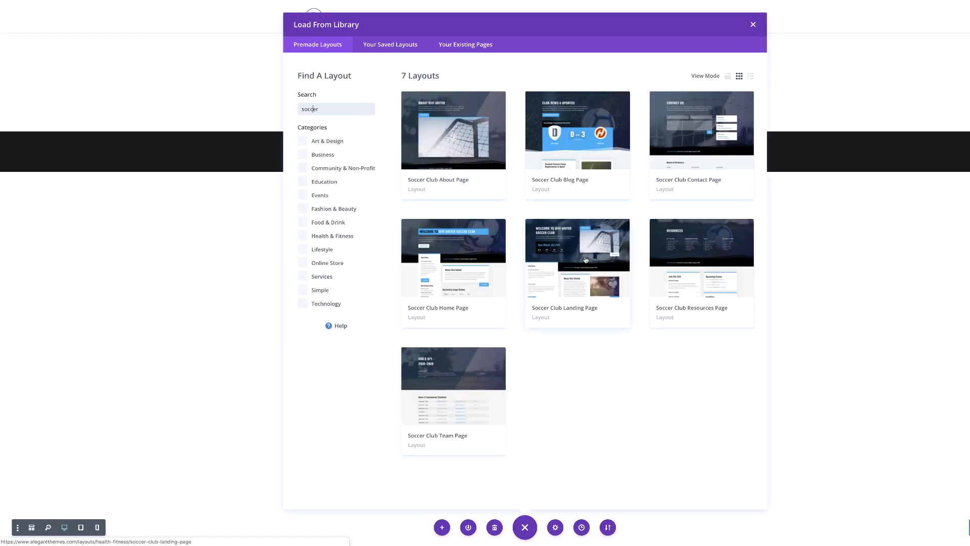
click(585, 259)
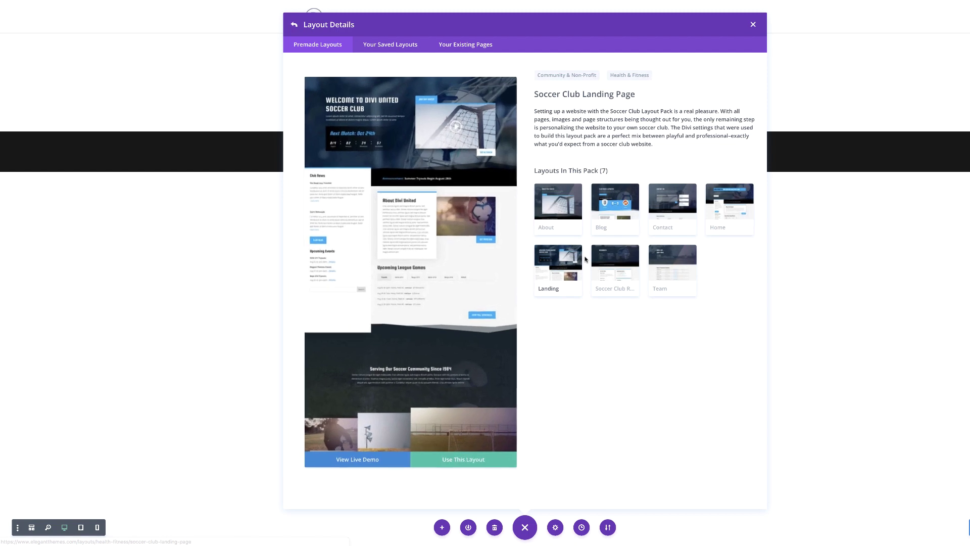
click(466, 470)
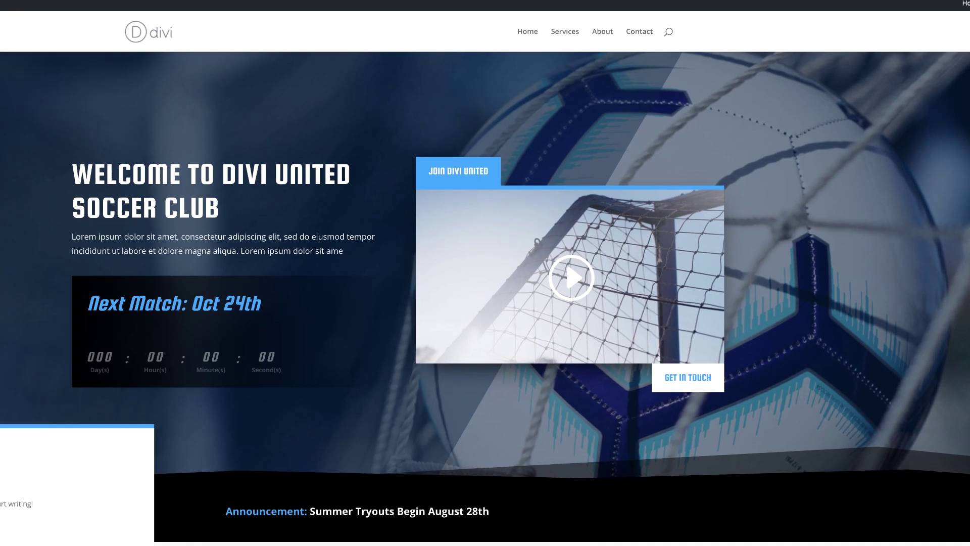
- Enter -56 in the button's bottom margin and save the button settings
click(167, 15)
click(63, 31)
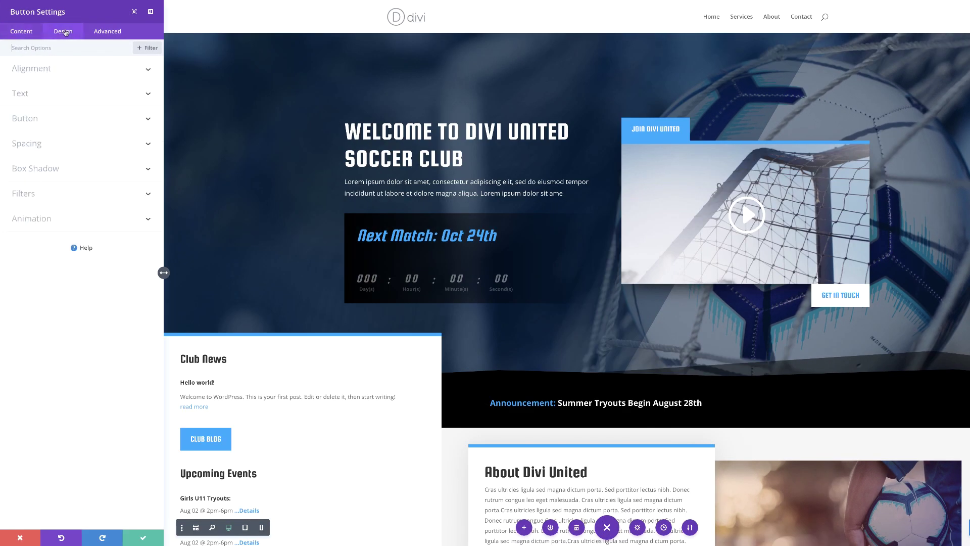
click(33, 144)
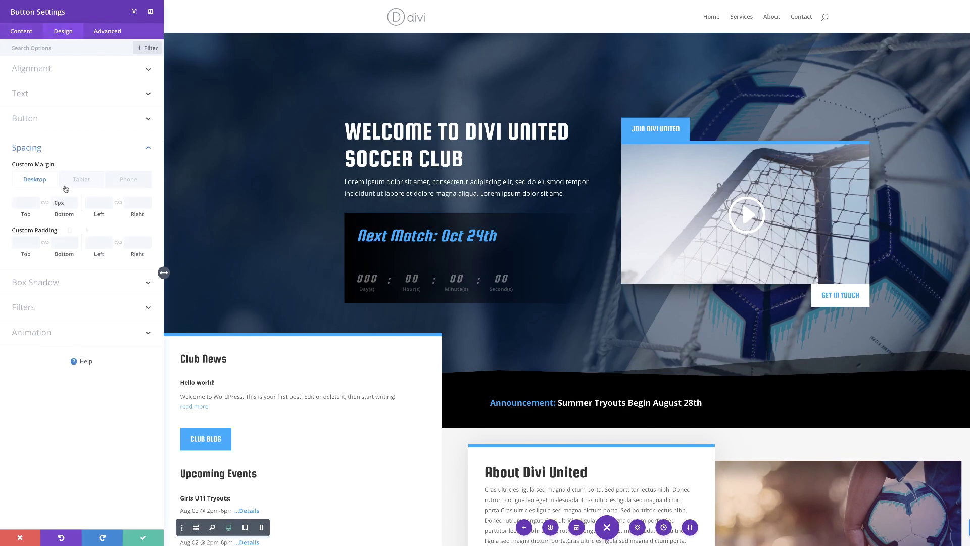
click(65, 202)
text(-56)
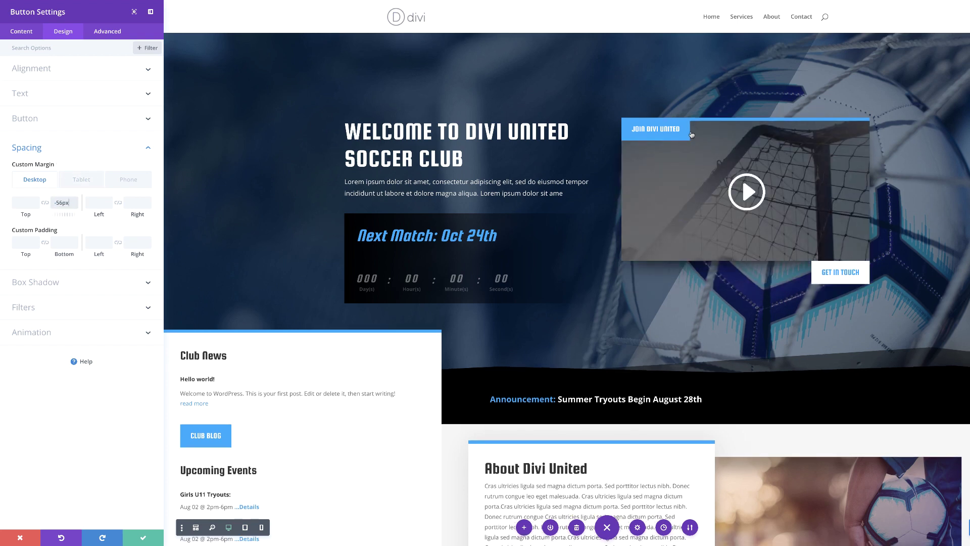
click(143, 538)
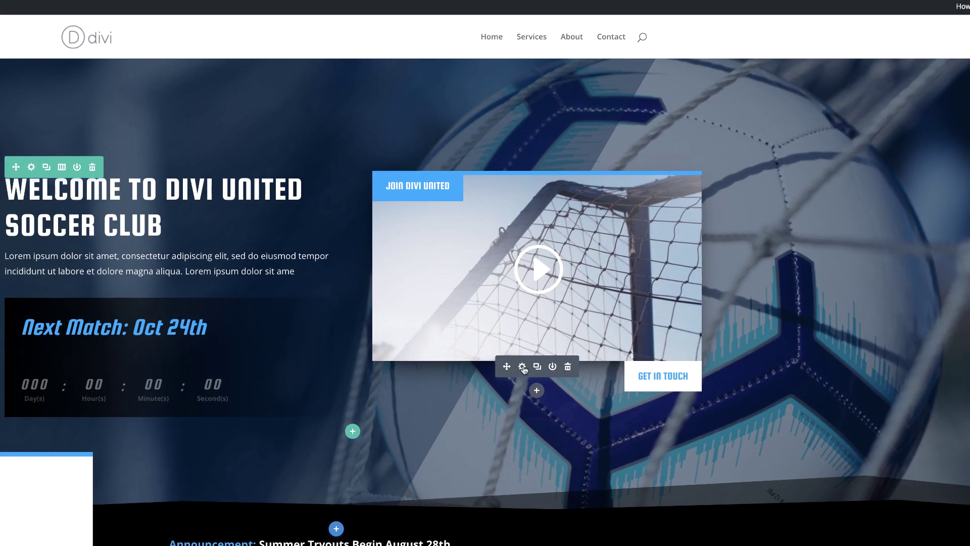
- Reopen the GET IN TOUCH button's spacing and enter a -56px margin
click(523, 367)
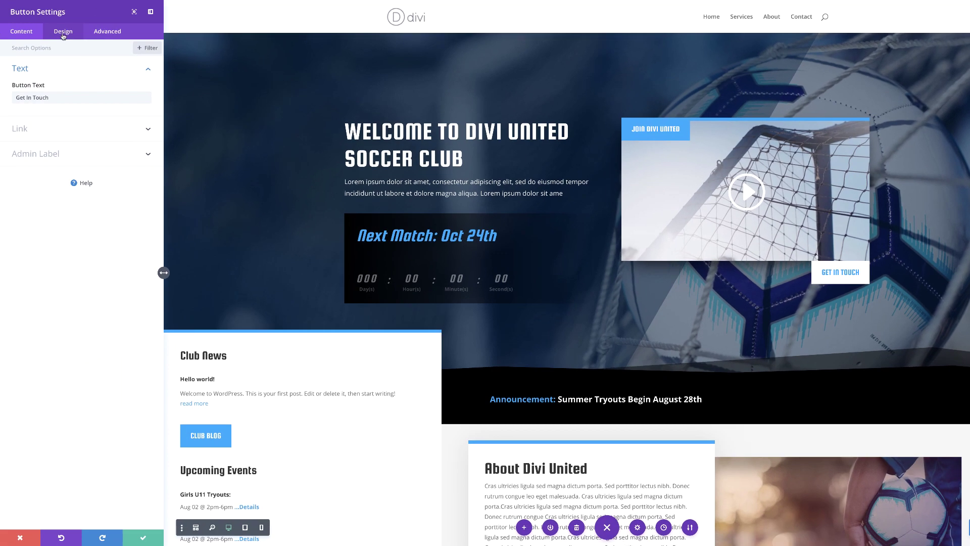
click(63, 33)
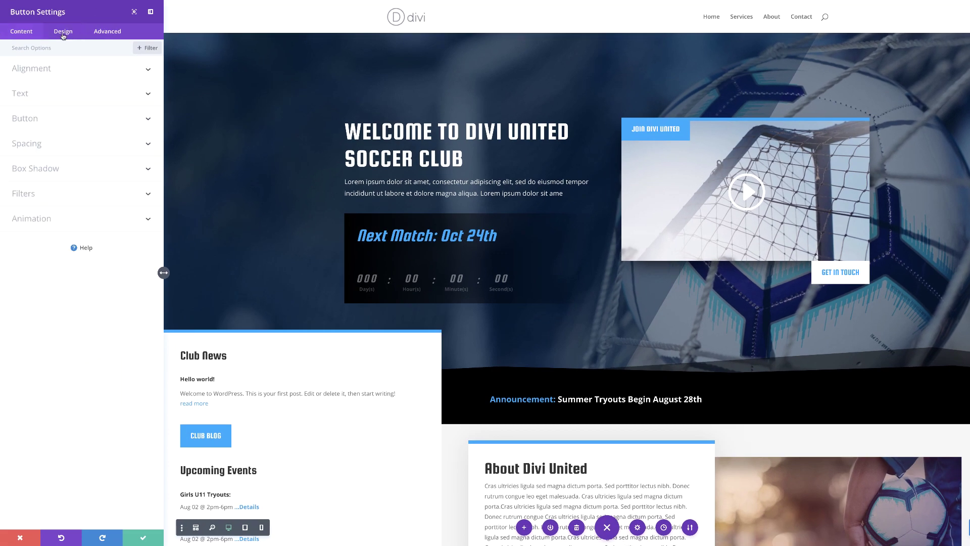
click(38, 145)
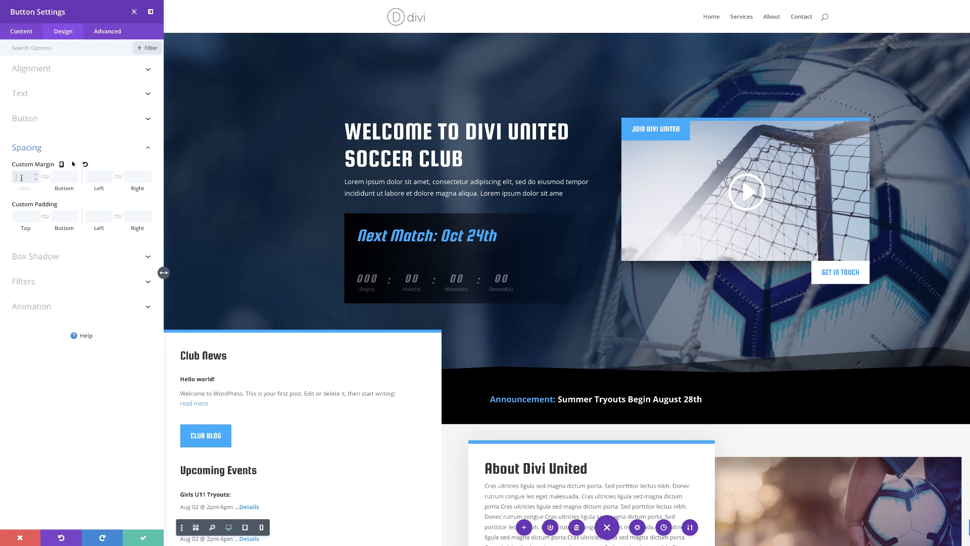
text(-56px)
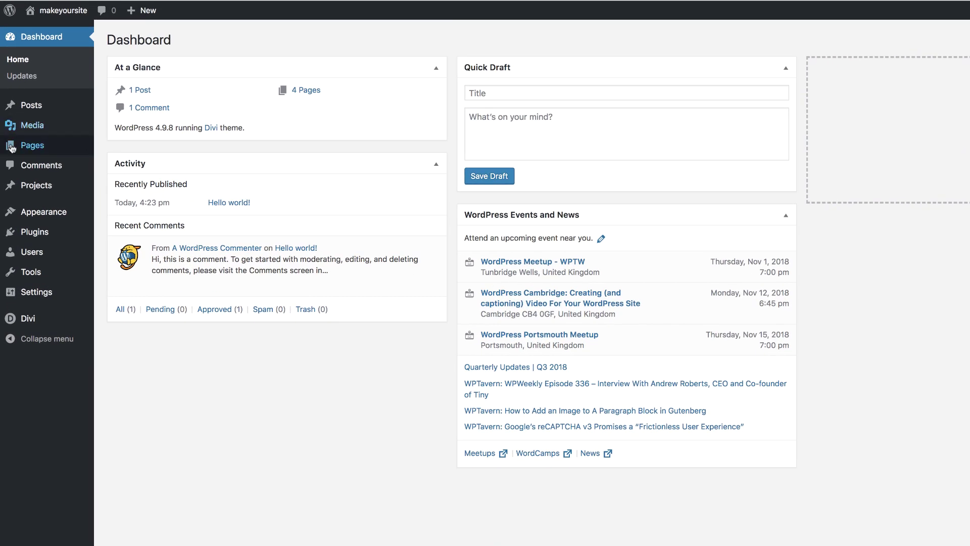
- Add a new page named 'Real', enable the Divi Builder and launch the Visual Builder
mouse_move(24, 148)
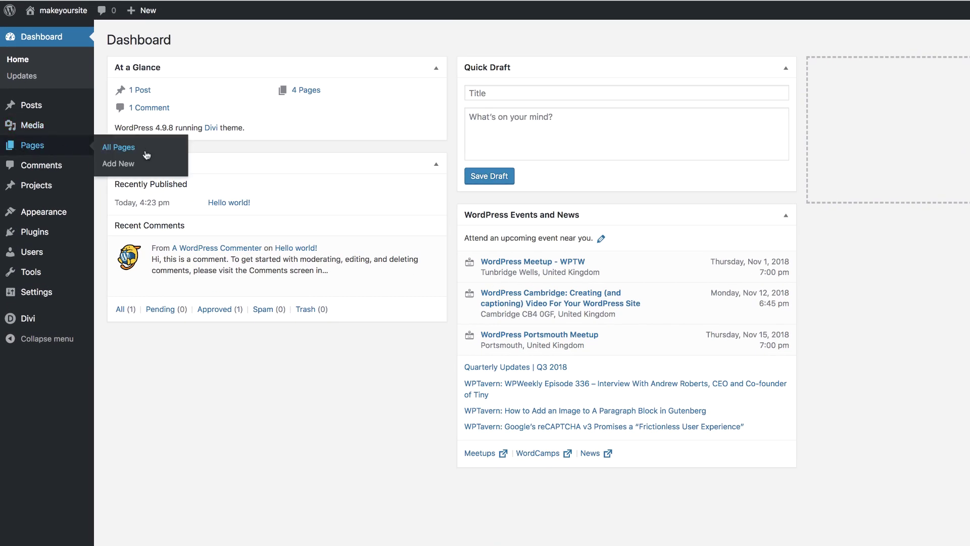
click(131, 166)
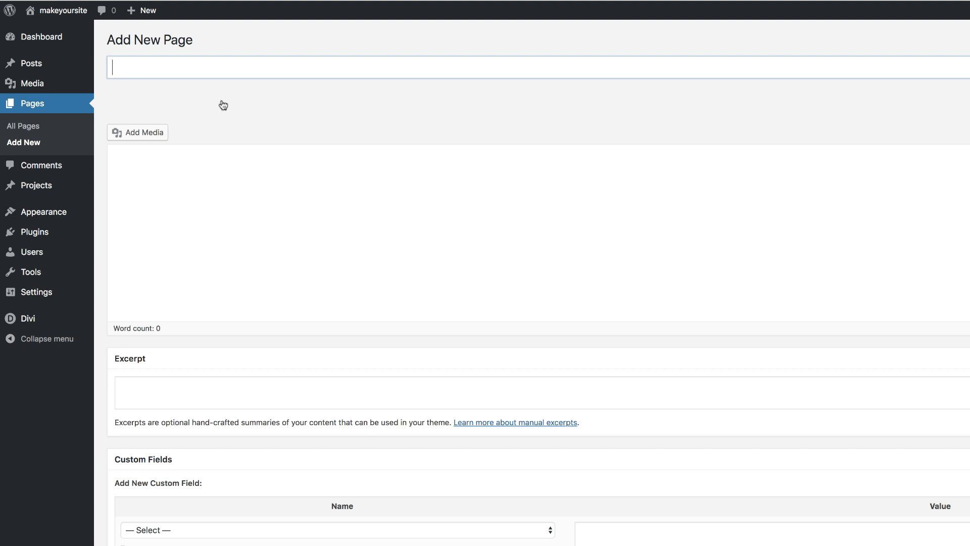
text(Real)
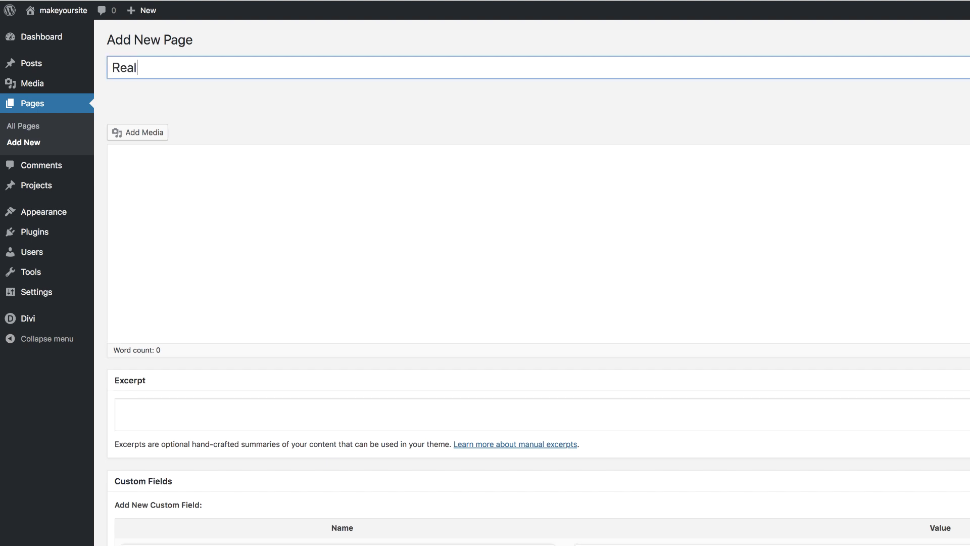
click(200, 139)
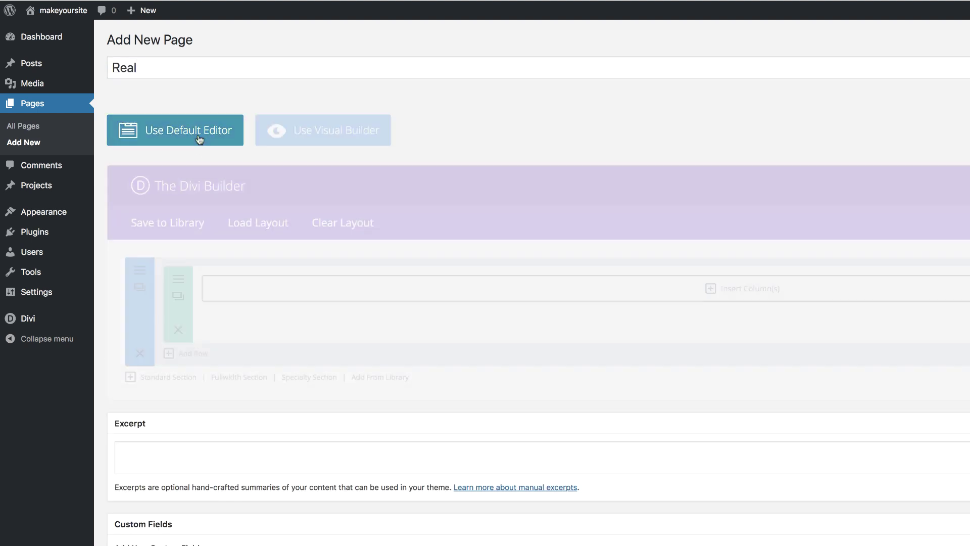
click(326, 132)
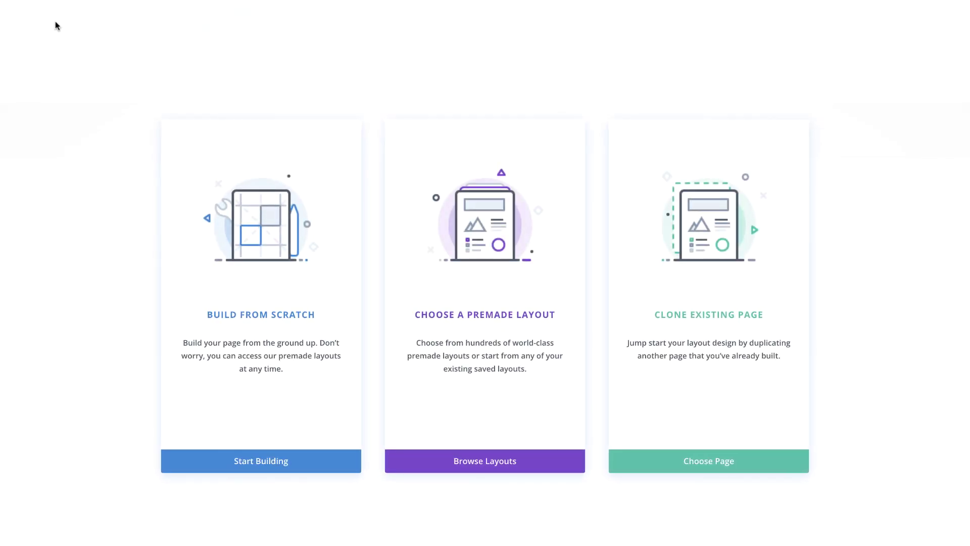
- Search the premade layouts for 'real' and load the Real Estate Landing Page layout
click(486, 314)
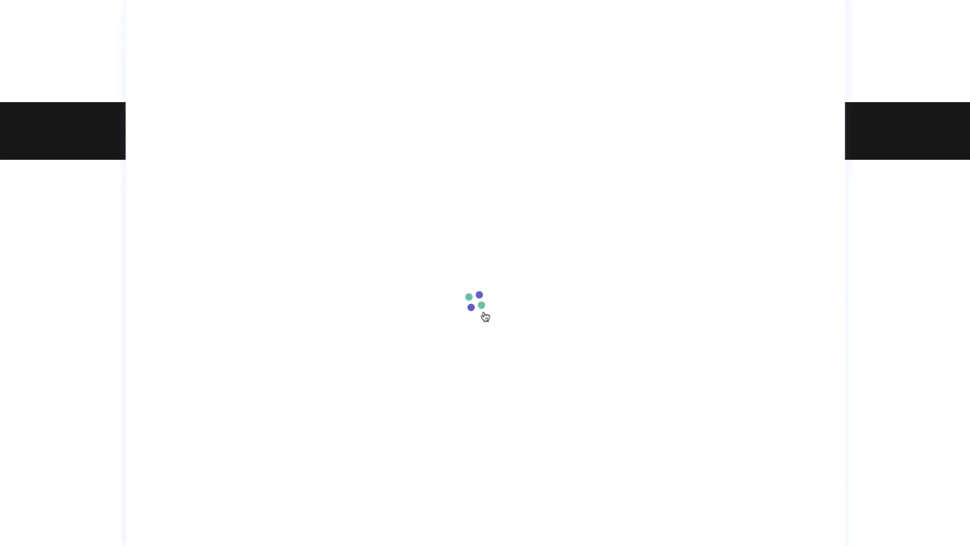
click(295, 109)
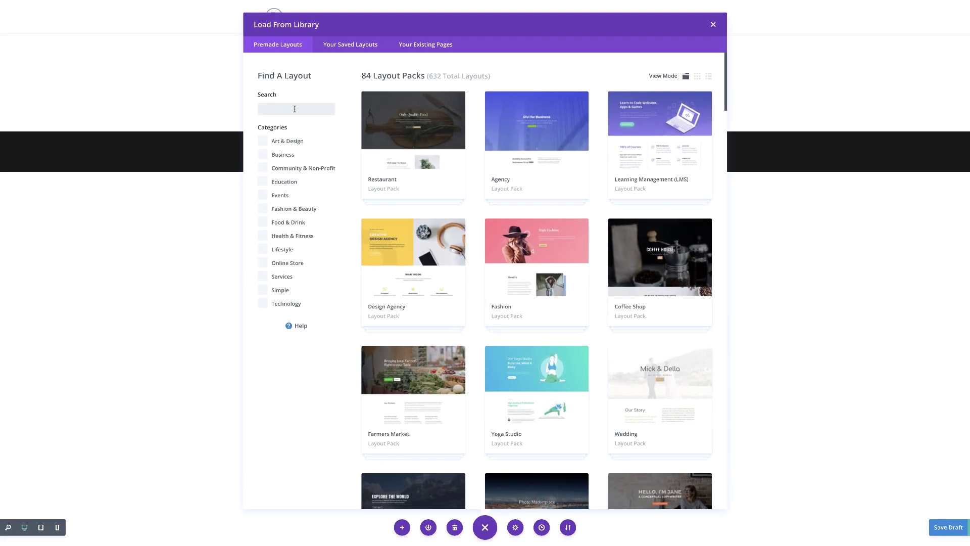
text(real)
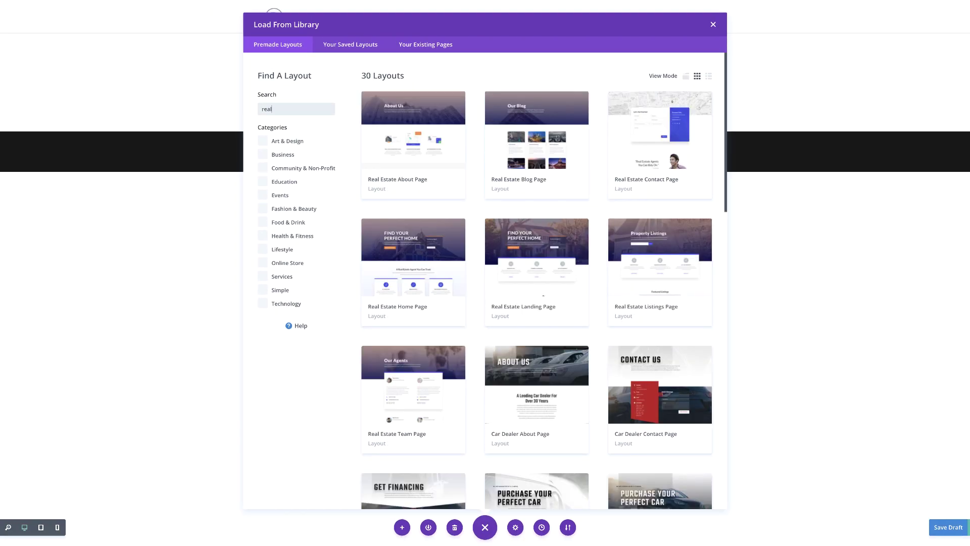
click(540, 299)
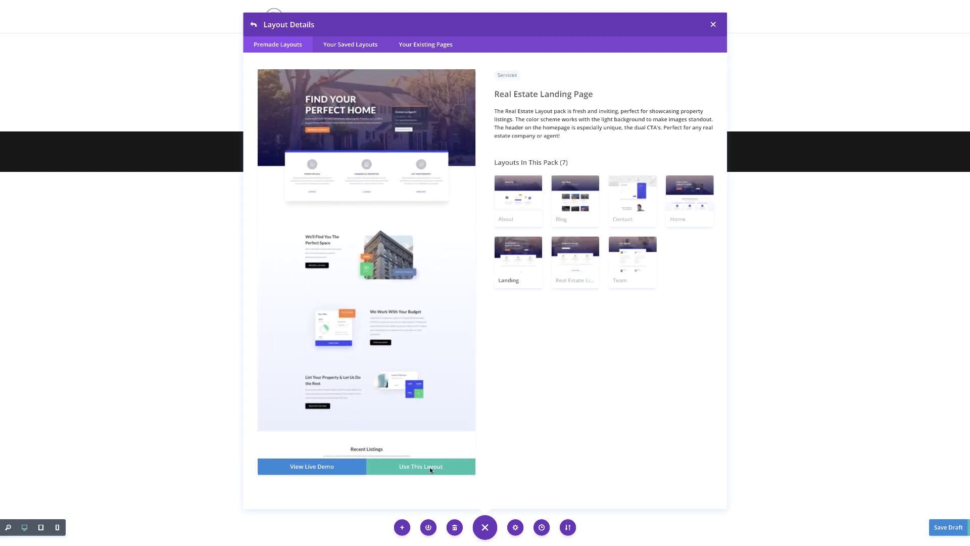
click(430, 470)
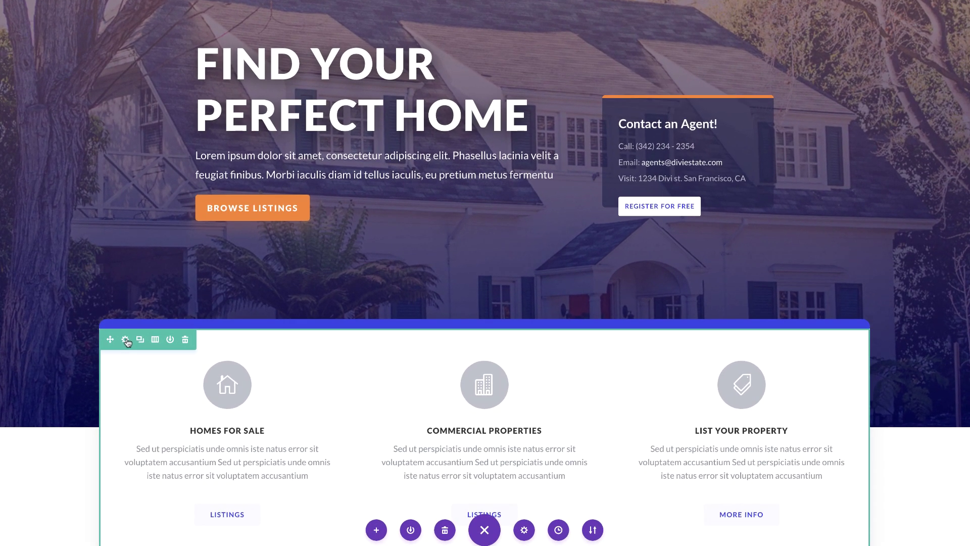
click(126, 340)
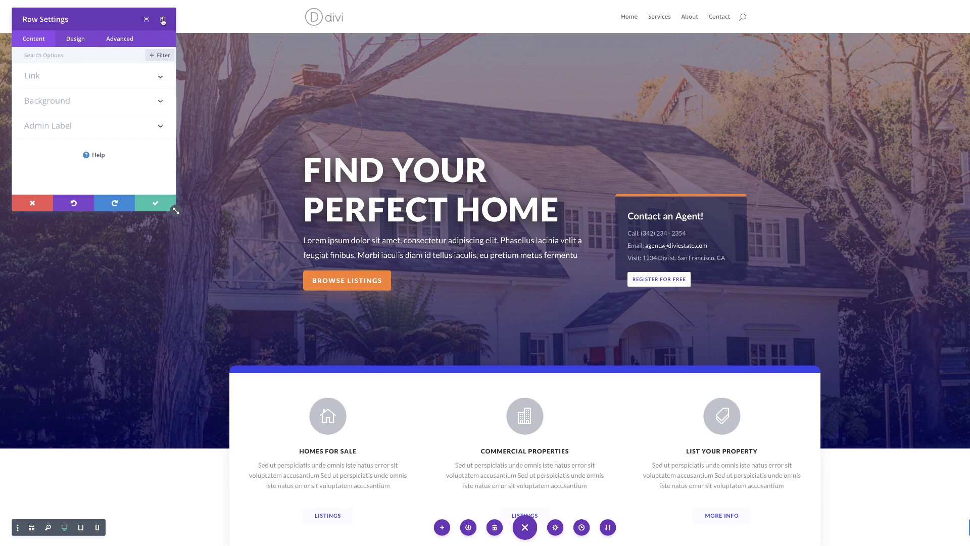
- Delete the three-service row's -10% Custom Margin Top under Modified Styles and save the row
click(163, 20)
click(151, 48)
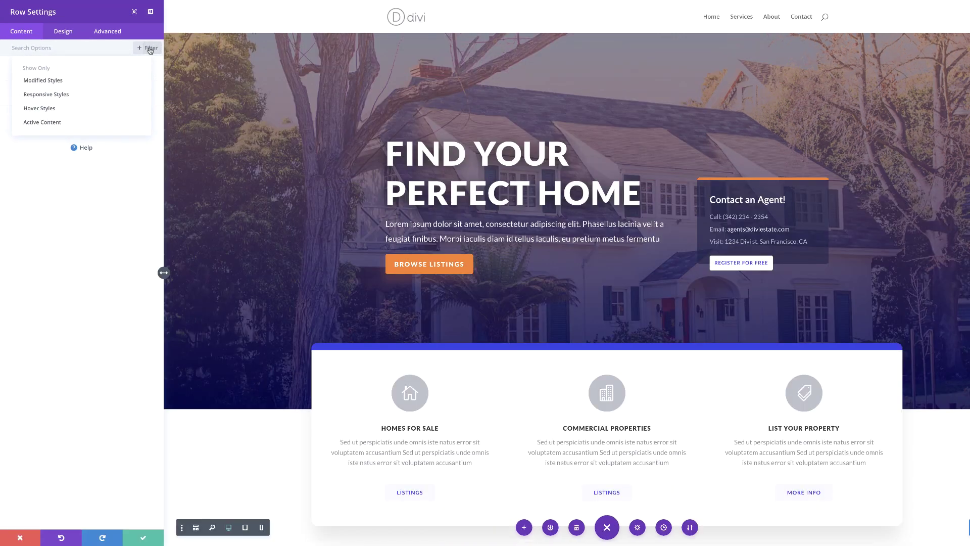
click(62, 82)
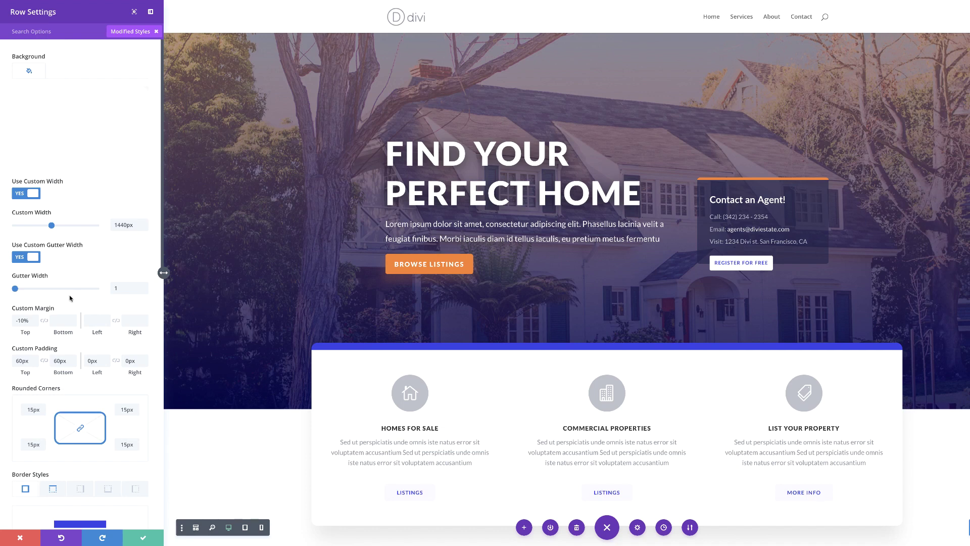
mouse_move(35, 329)
drag(28, 319, 13, 319)
key(BackSpace)
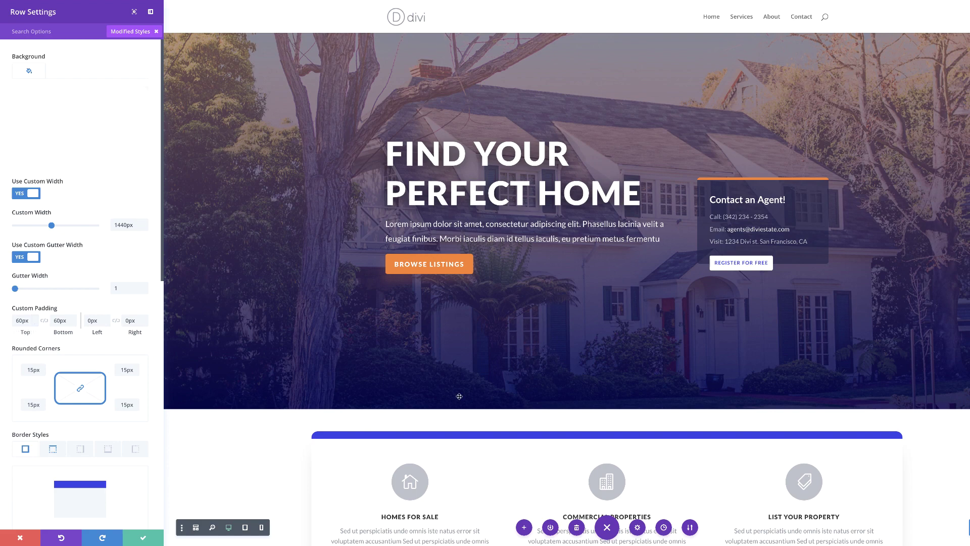
scroll(407, 385, down, 3)
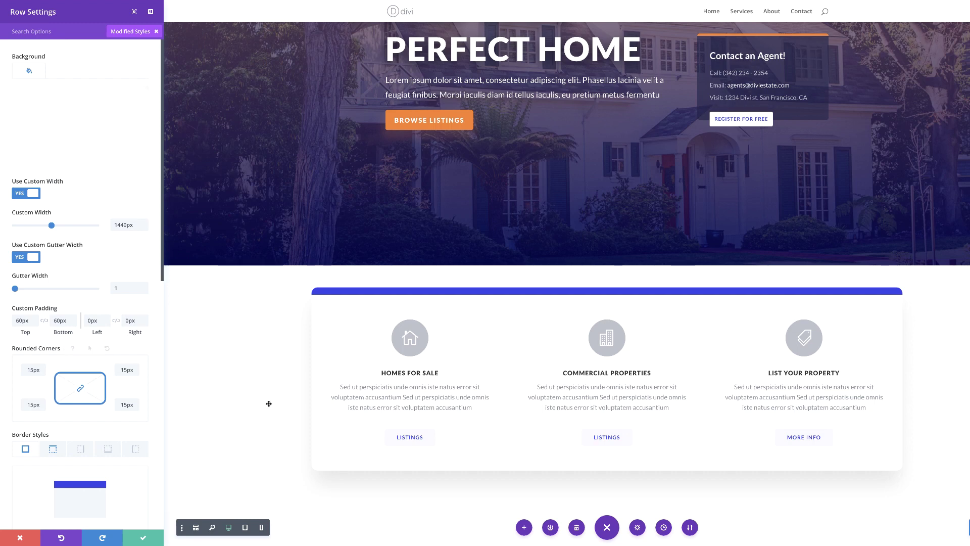
scroll(270, 405, down, 1)
scroll(270, 406, up, 2)
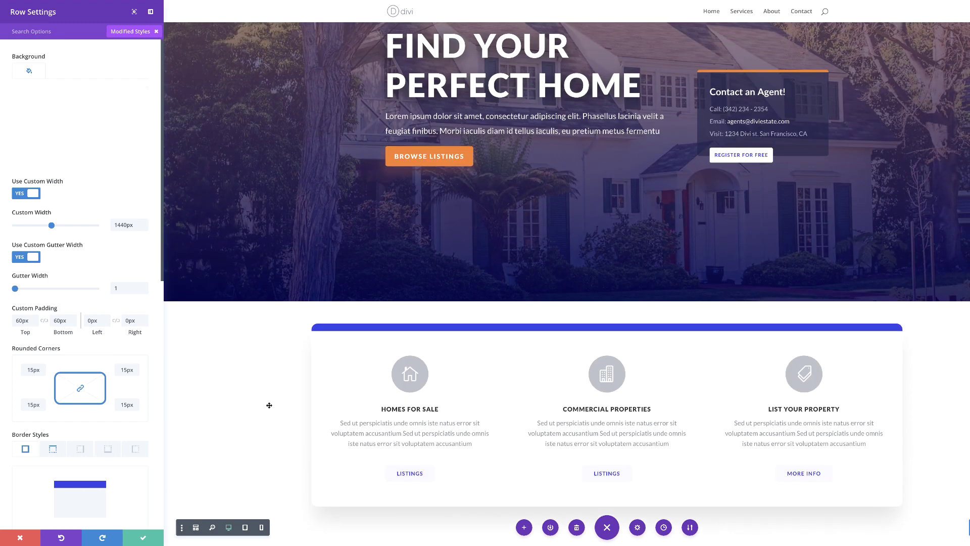
scroll(161, 271, down, 5)
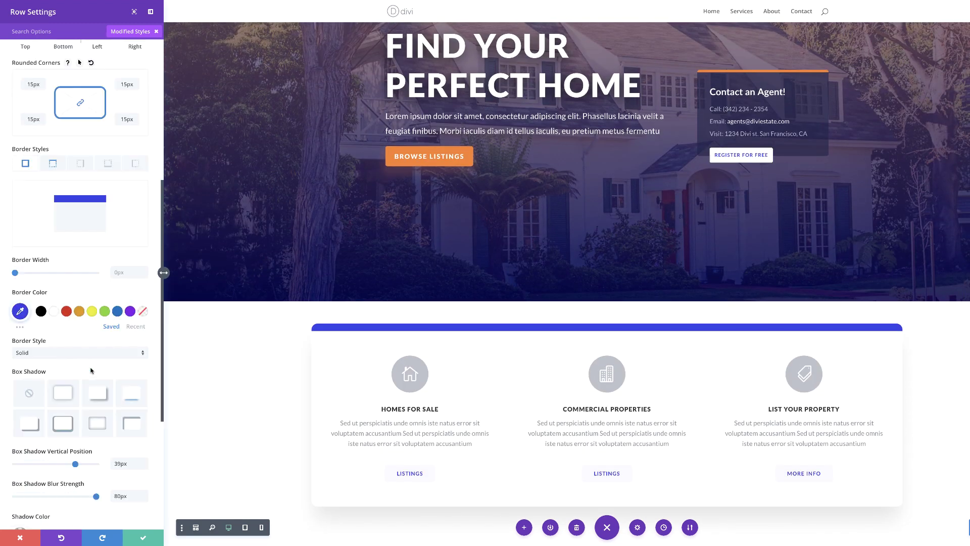
click(143, 539)
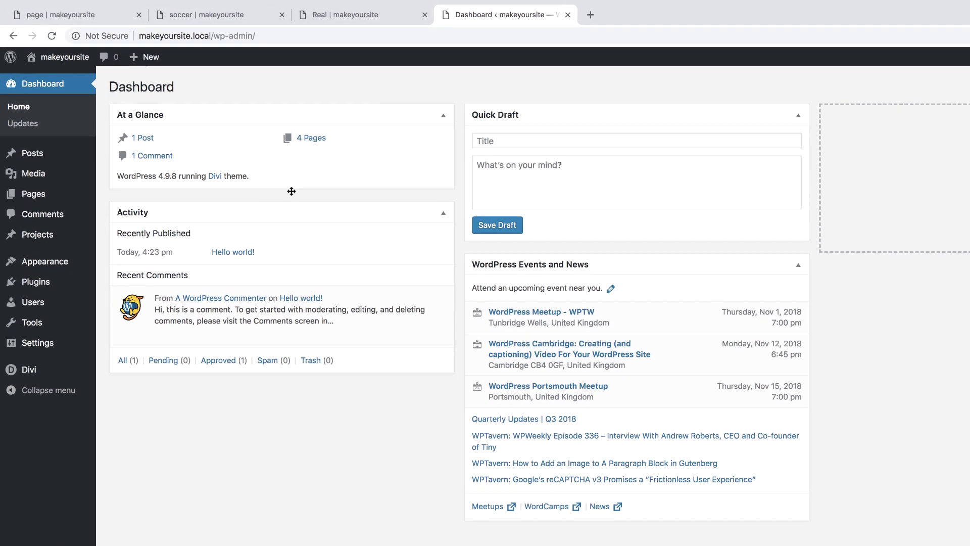
- Create a new page titled 'Plumber' and launch it in the Divi visual builder
mouse_move(31, 135)
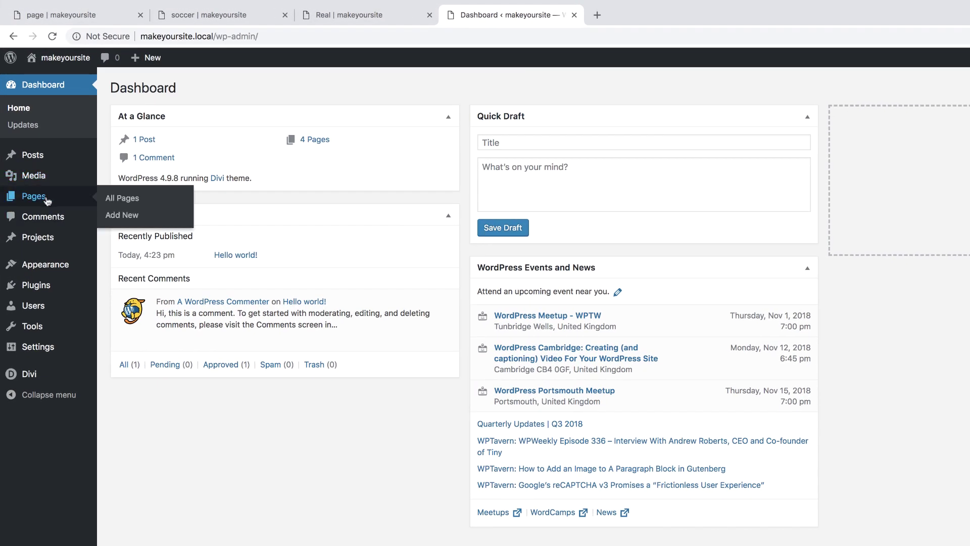
click(134, 219)
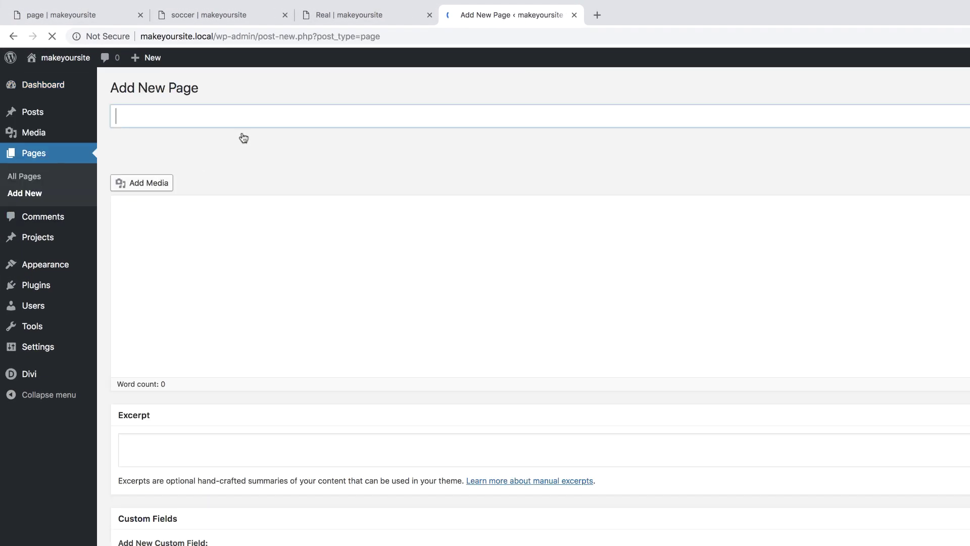
text(Plumber)
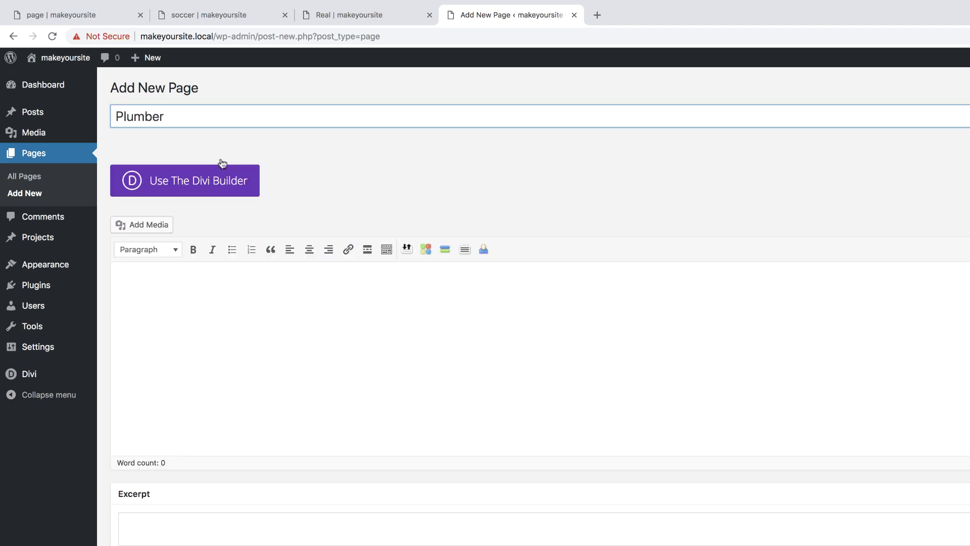
click(204, 182)
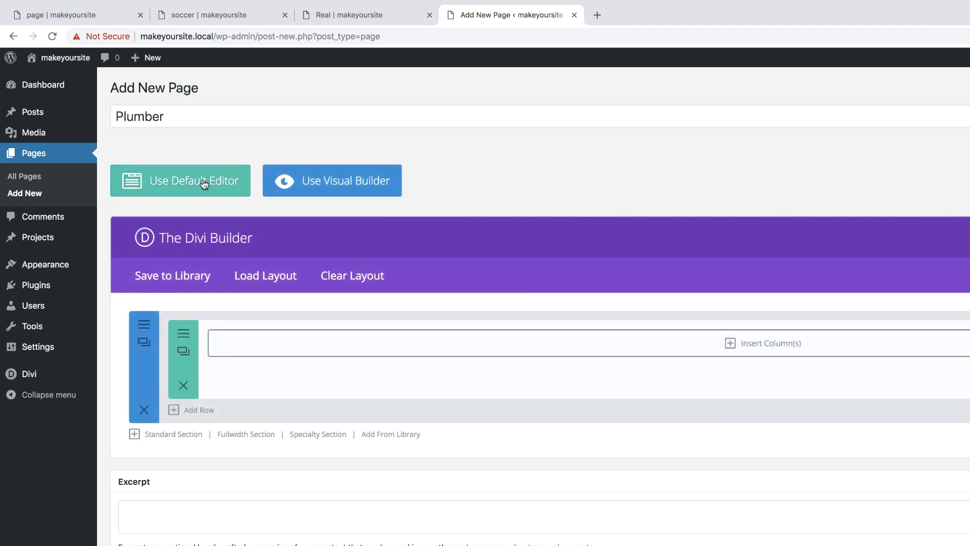
click(366, 181)
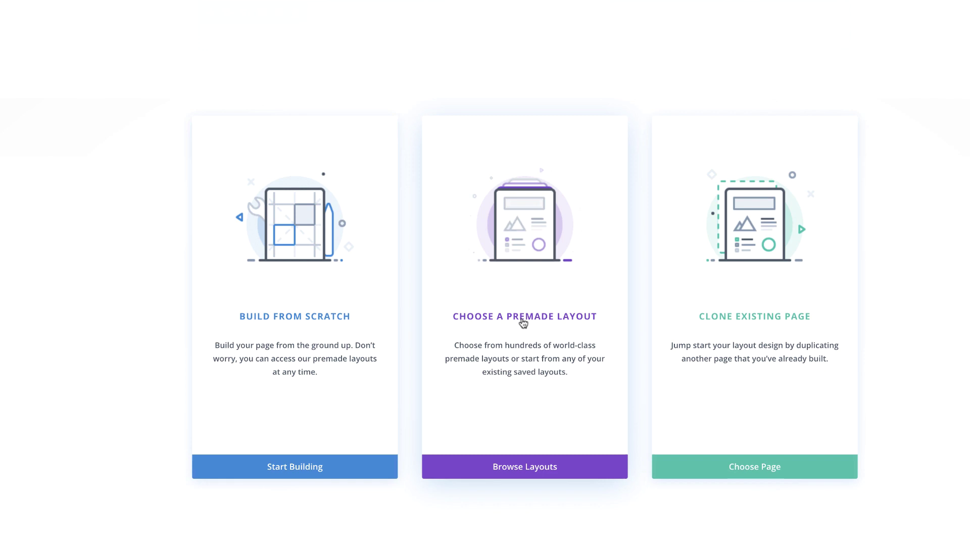
click(522, 320)
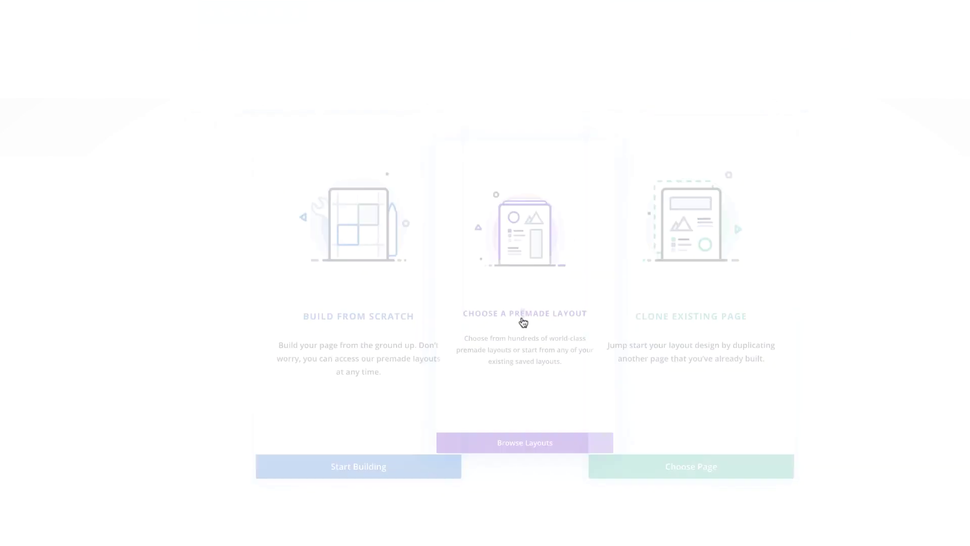
- Import the Plumber Services Page premade layout and open the 10% OFF row's settings
click(332, 111)
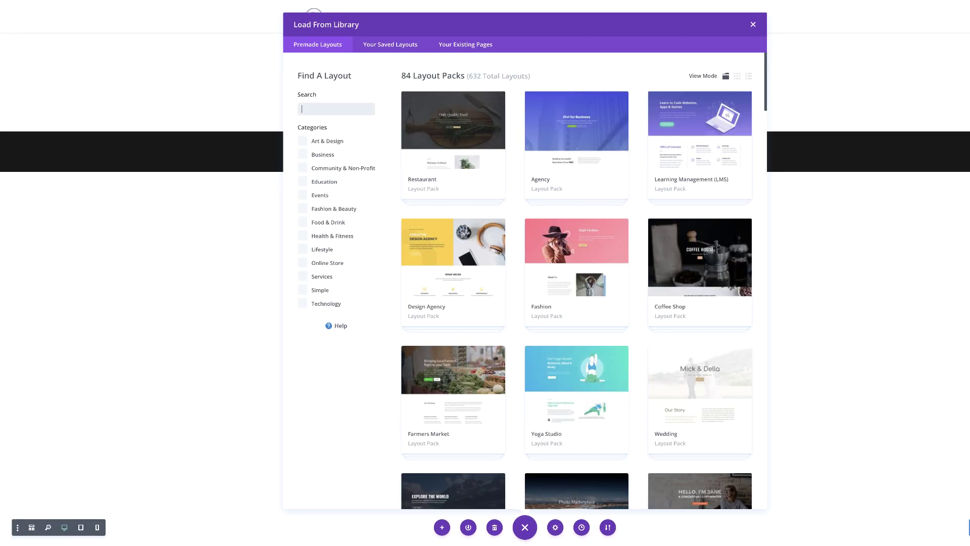
text(plumber)
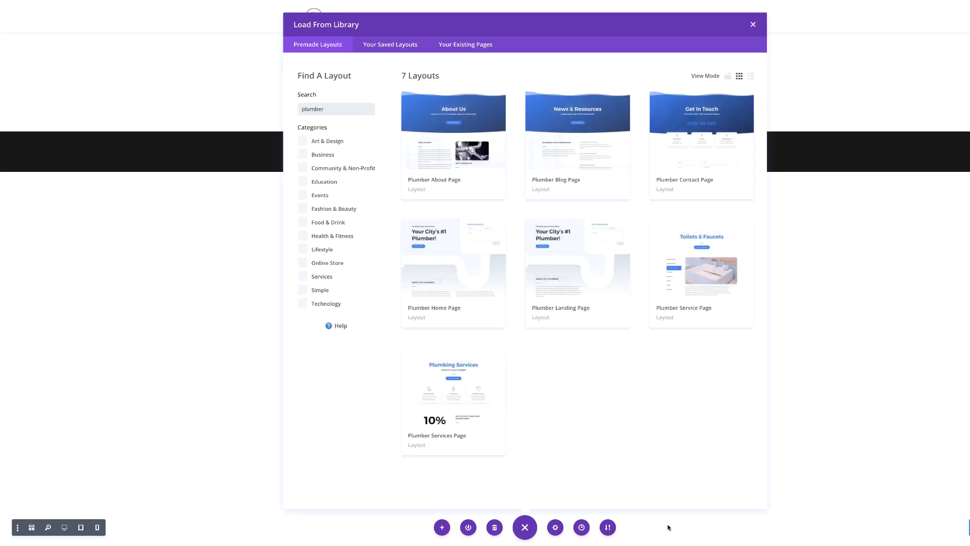
click(461, 397)
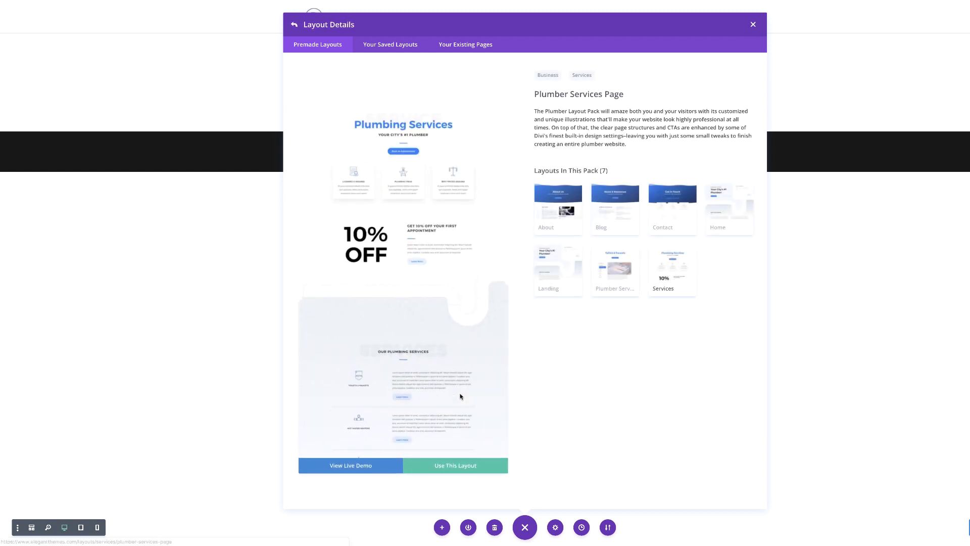
click(474, 468)
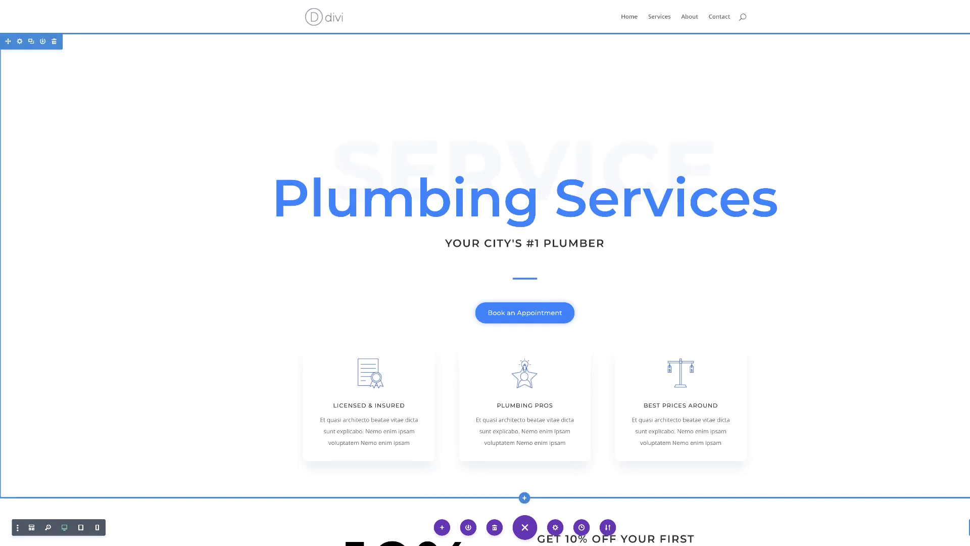
scroll(485, 273, down, 6)
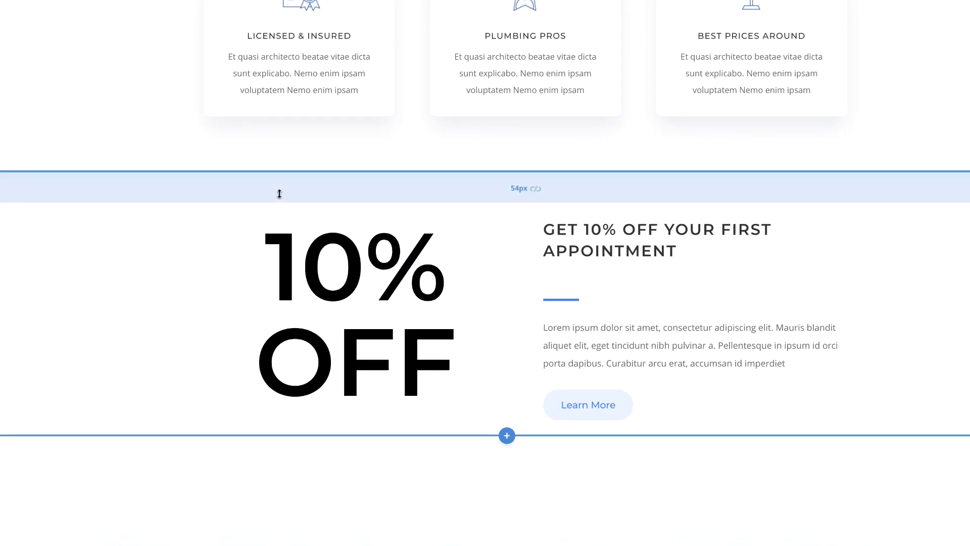
click(232, 212)
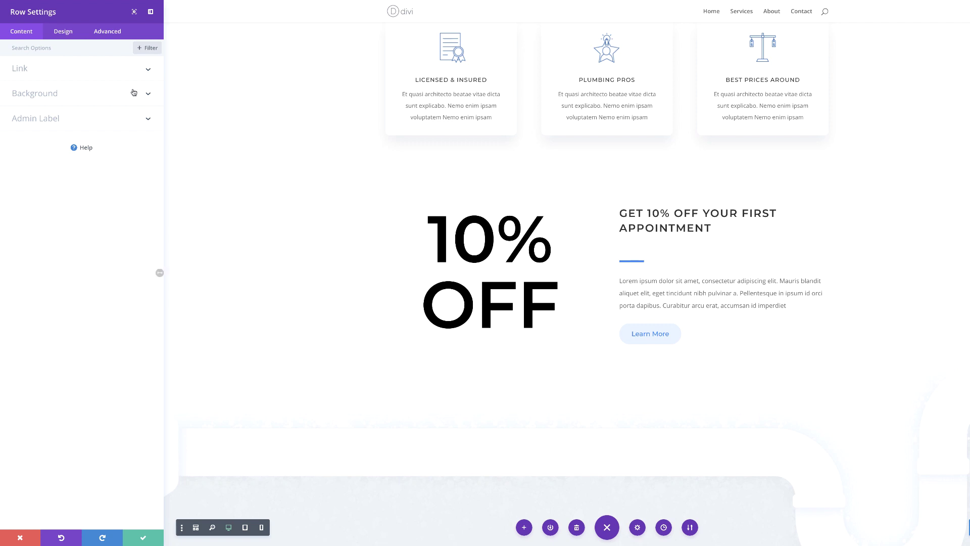
- Give the row's Column 1 a background colour of rgba(12,113,195,0.16)
click(53, 95)
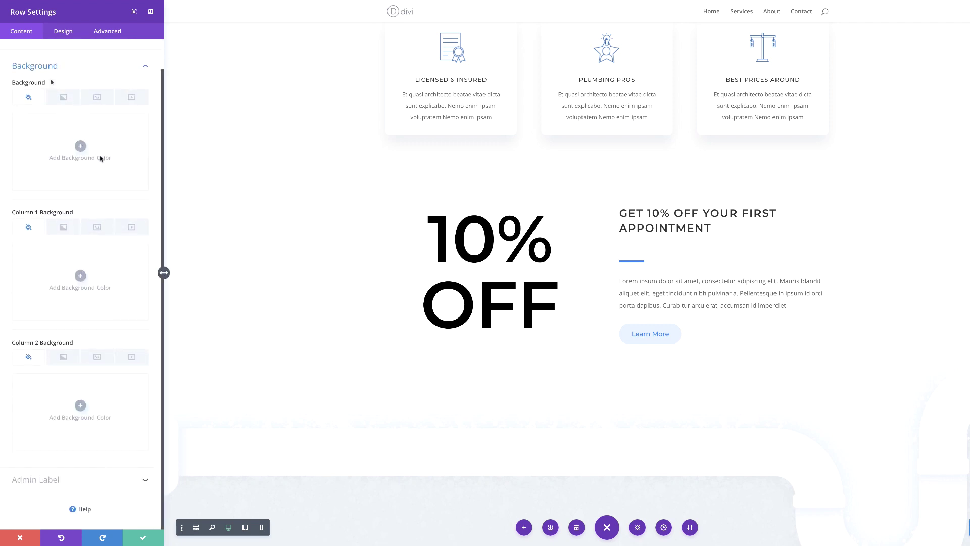
click(80, 275)
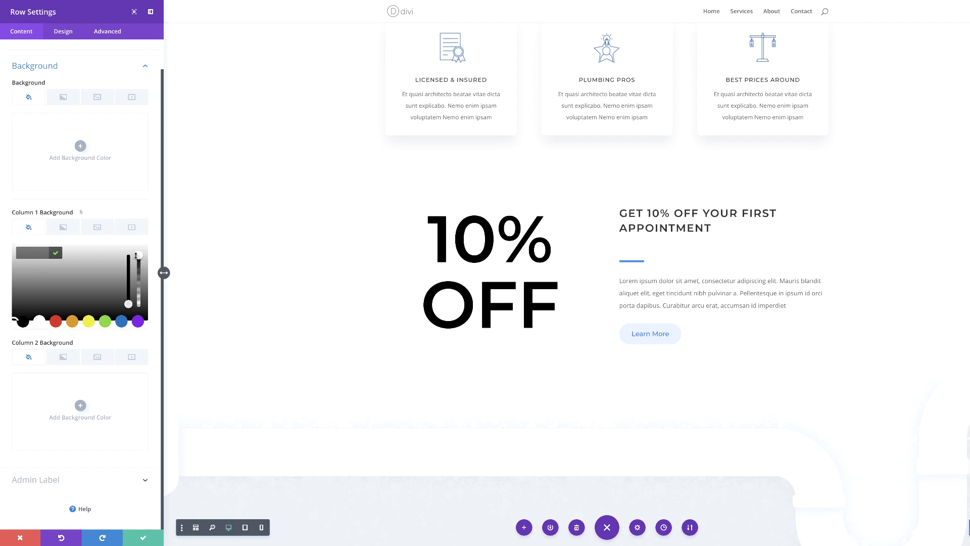
drag(139, 255, 139, 262)
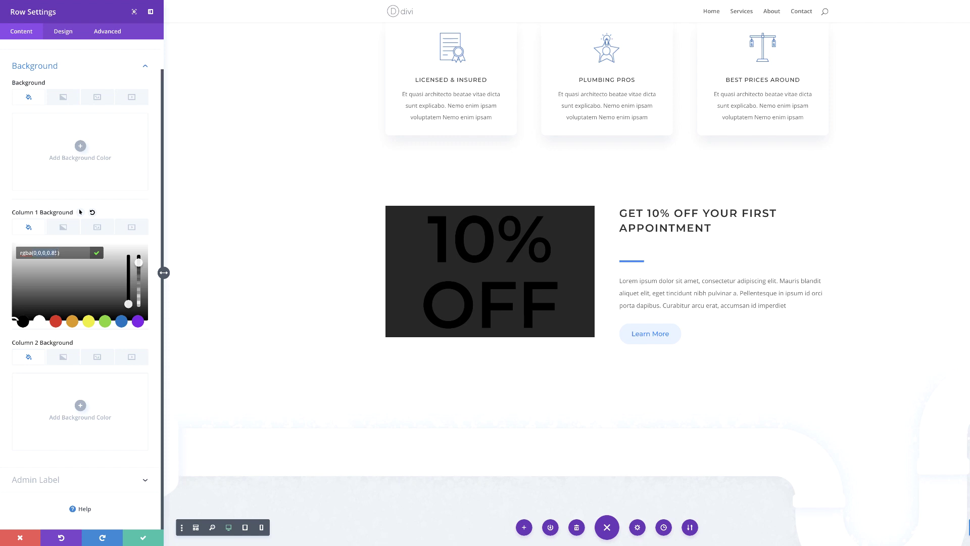
text(rgba(12,113,195,0.16))
scroll(35, 101, up, 1)
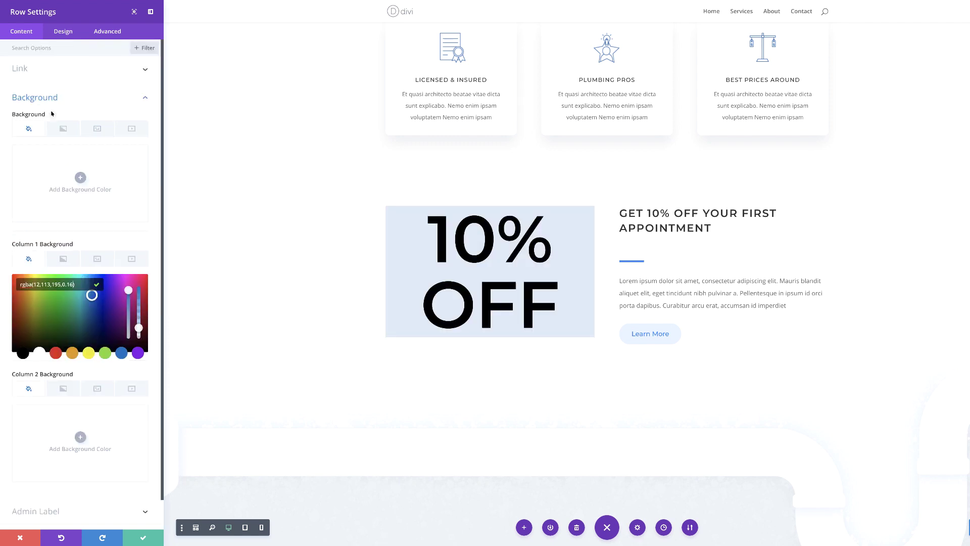
click(64, 32)
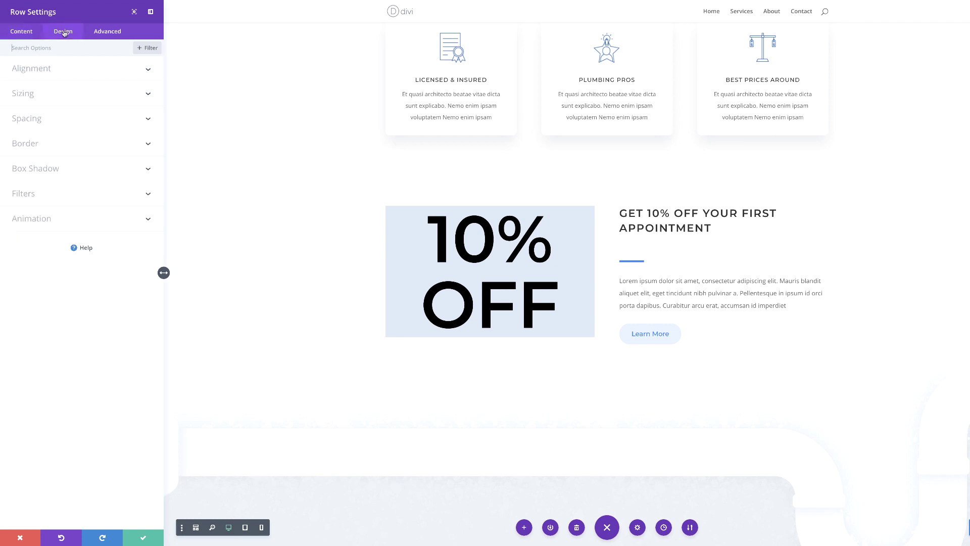
- Set the row to 800px custom width, gutter width 1, and right row alignment
click(33, 96)
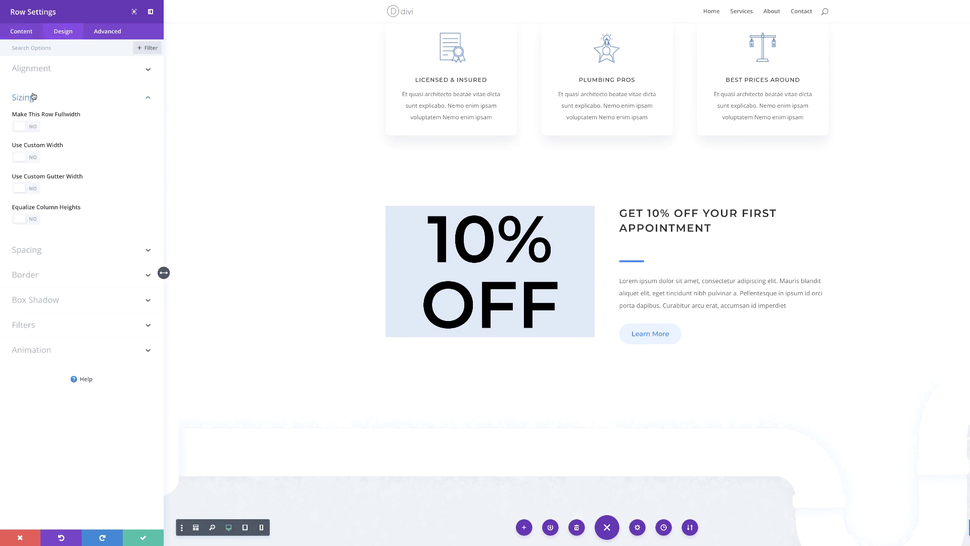
click(33, 157)
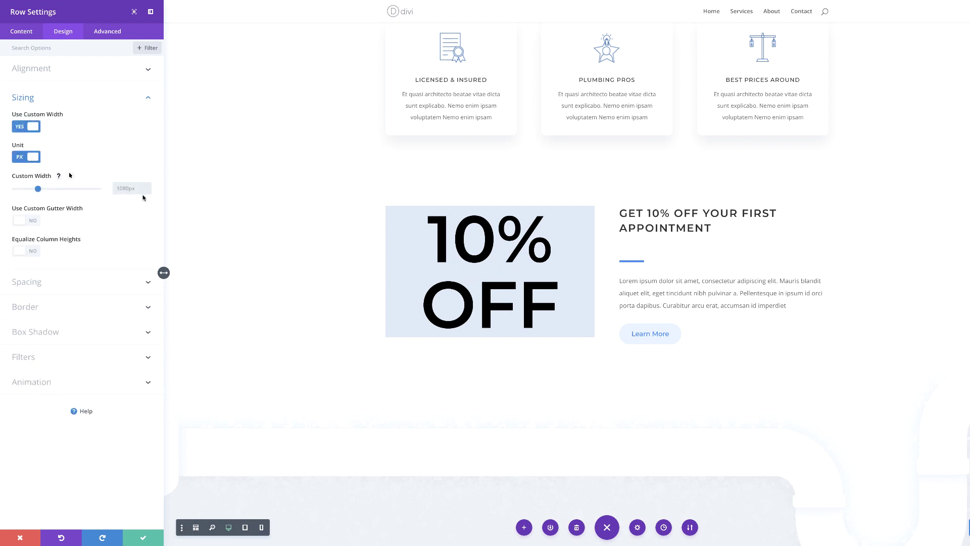
text(800)
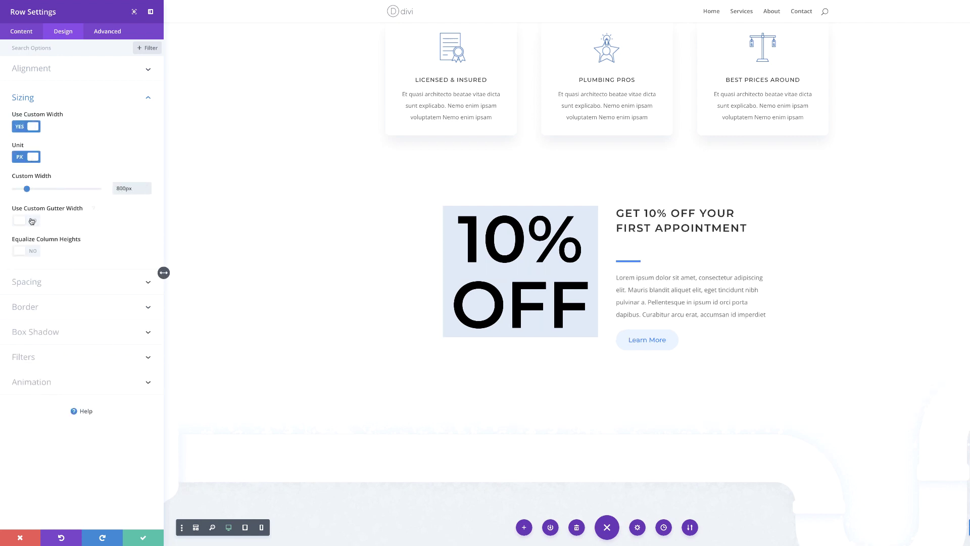
click(33, 220)
drag(71, 252, 15, 252)
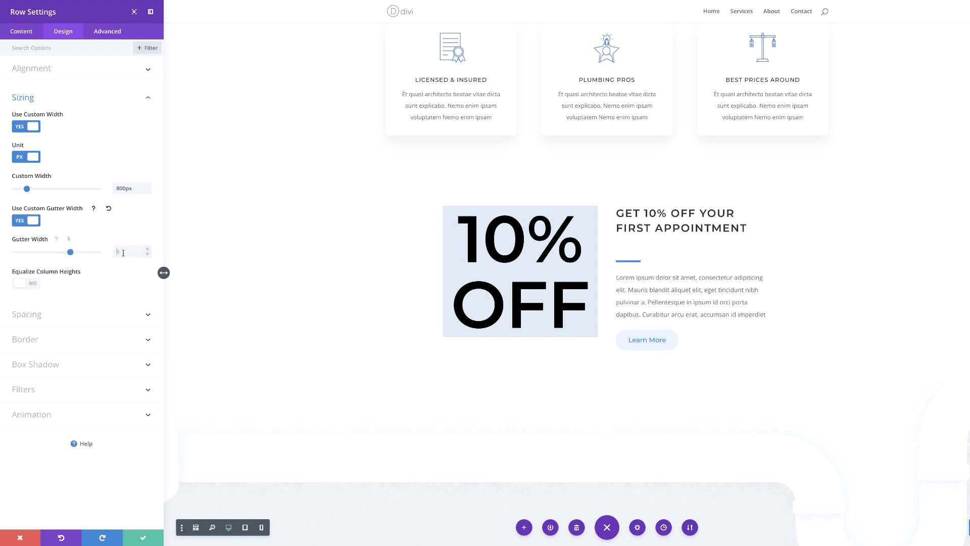
click(49, 73)
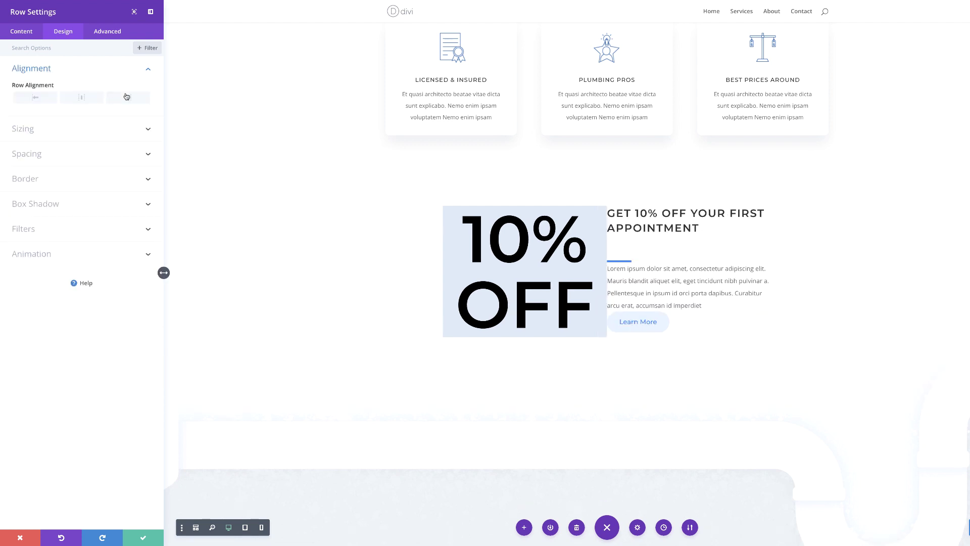
click(128, 98)
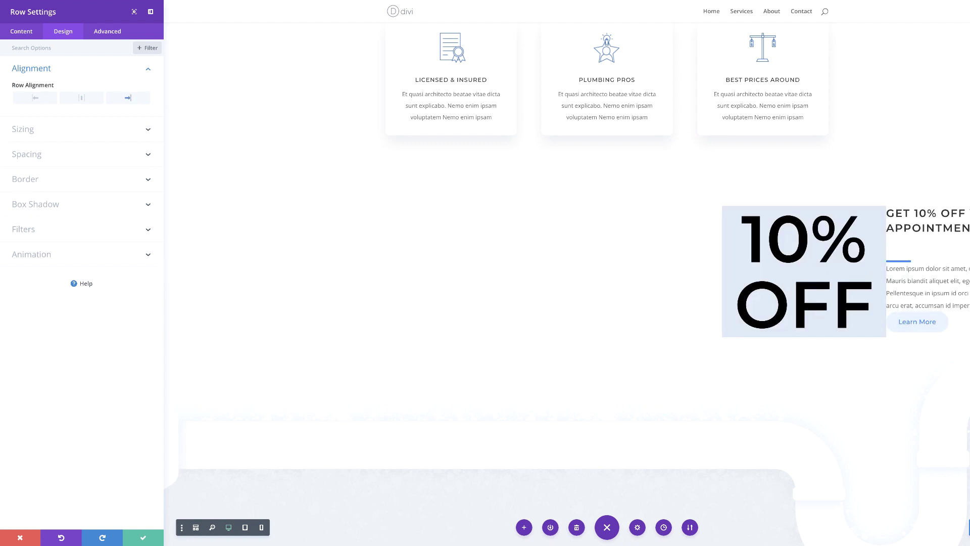
- Set the row's right margin to -400px and Column 2's linked left/right padding to 2vw
click(36, 156)
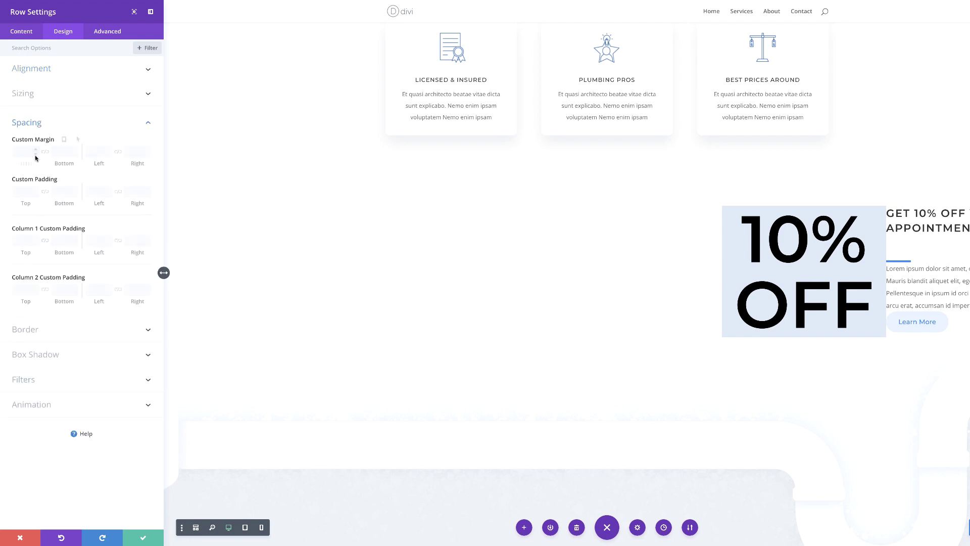
click(131, 152)
text(-400px)
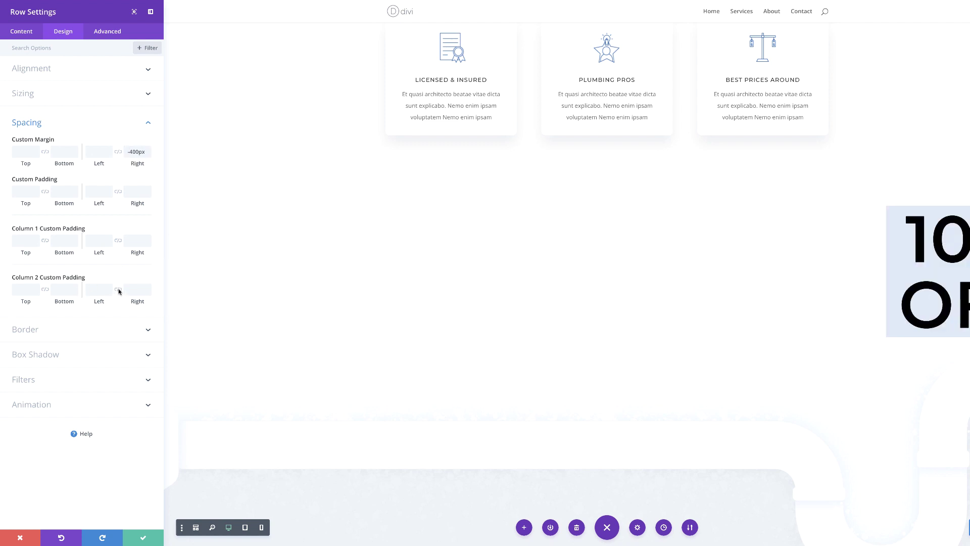
click(118, 289)
click(92, 290)
text(2vw)
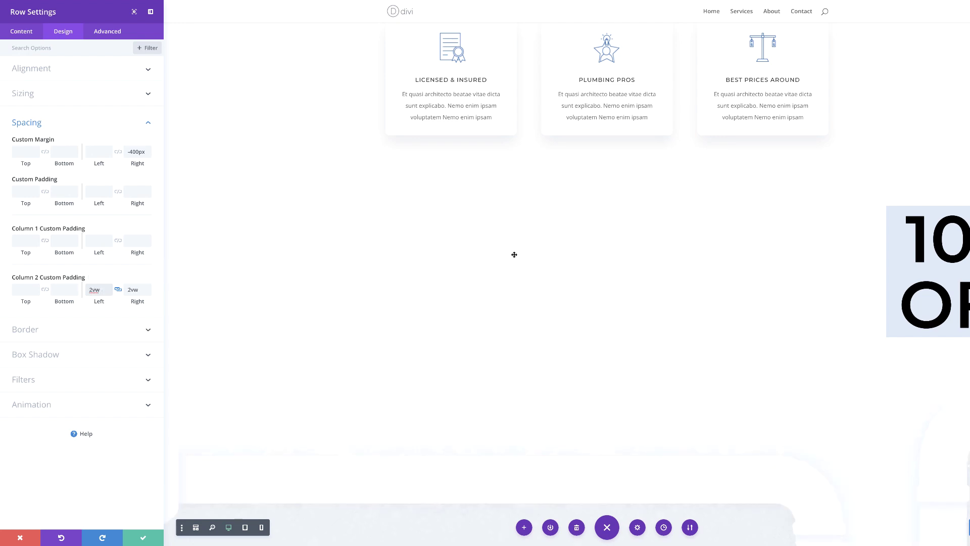
- Enable hover margin settings and set the row's hover right margin to 0px
mouse_move(48, 145)
click(74, 140)
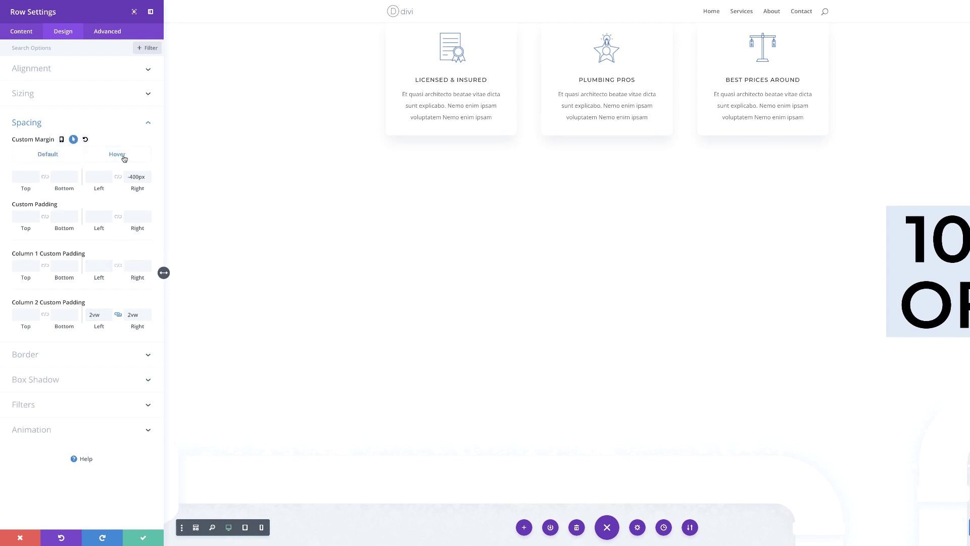
click(123, 157)
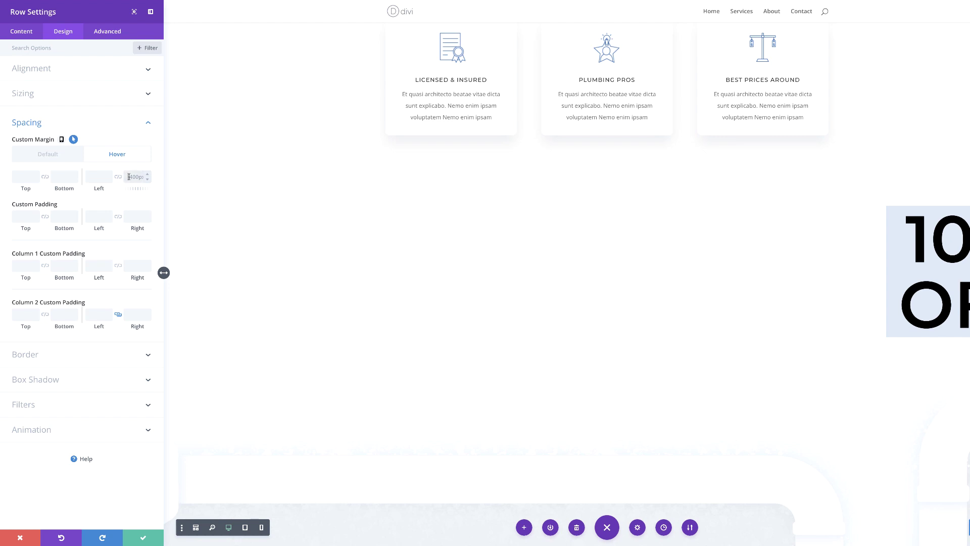
click(129, 176)
text(0)
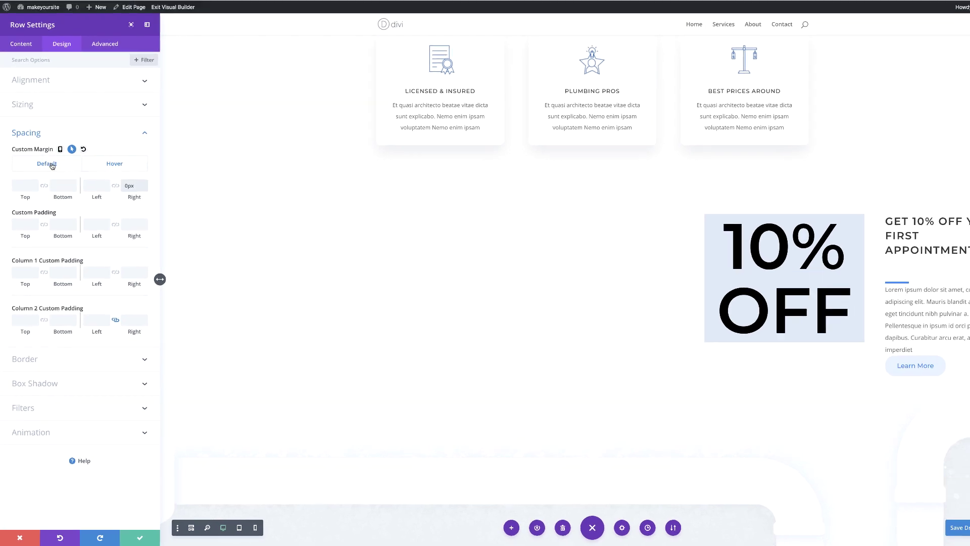
- Preview the row's default and hover states, then save the row settings and publish the page
click(52, 166)
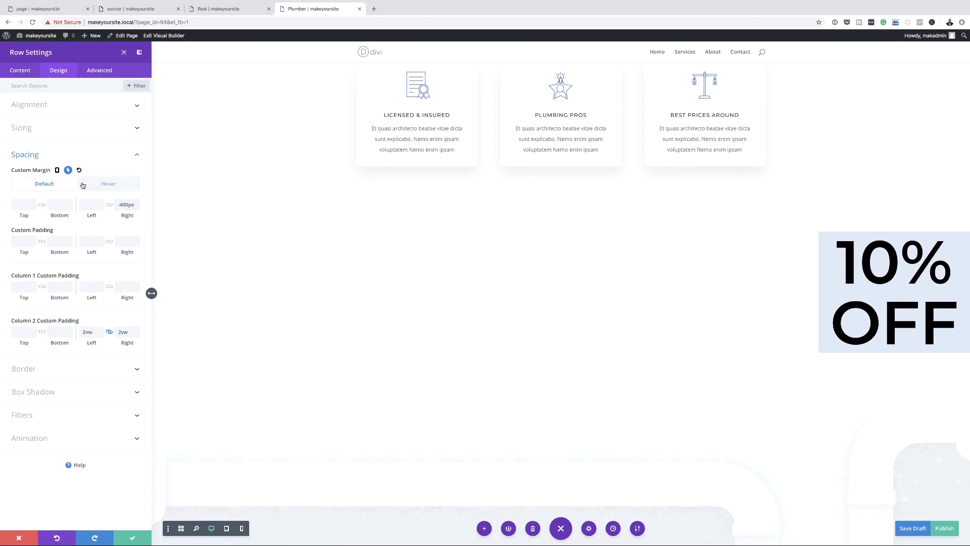
click(85, 185)
click(45, 183)
click(108, 187)
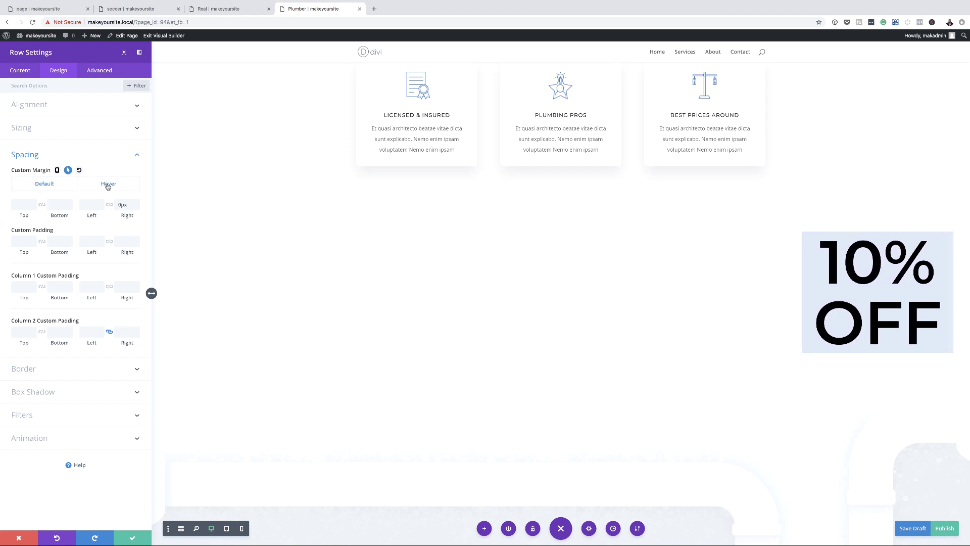
click(91, 188)
click(91, 187)
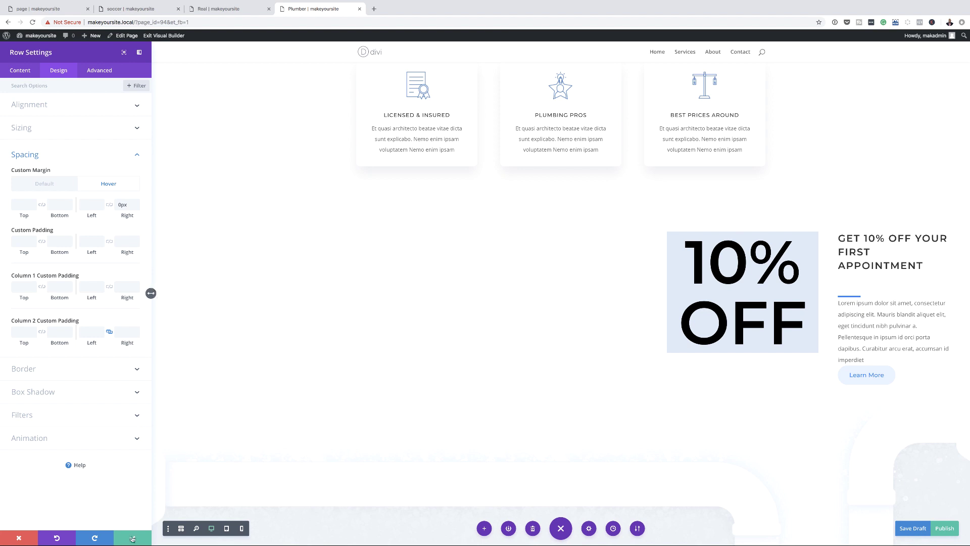
click(132, 537)
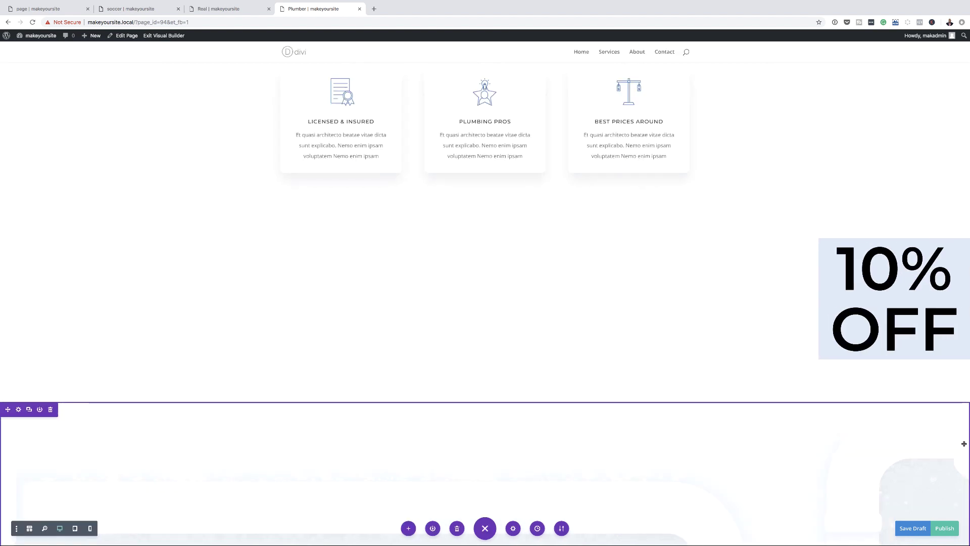
click(945, 529)
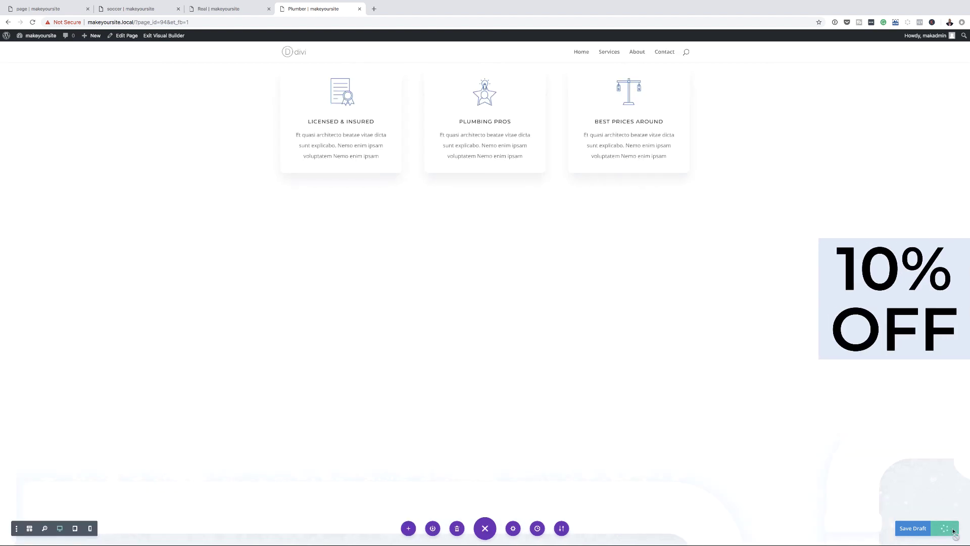